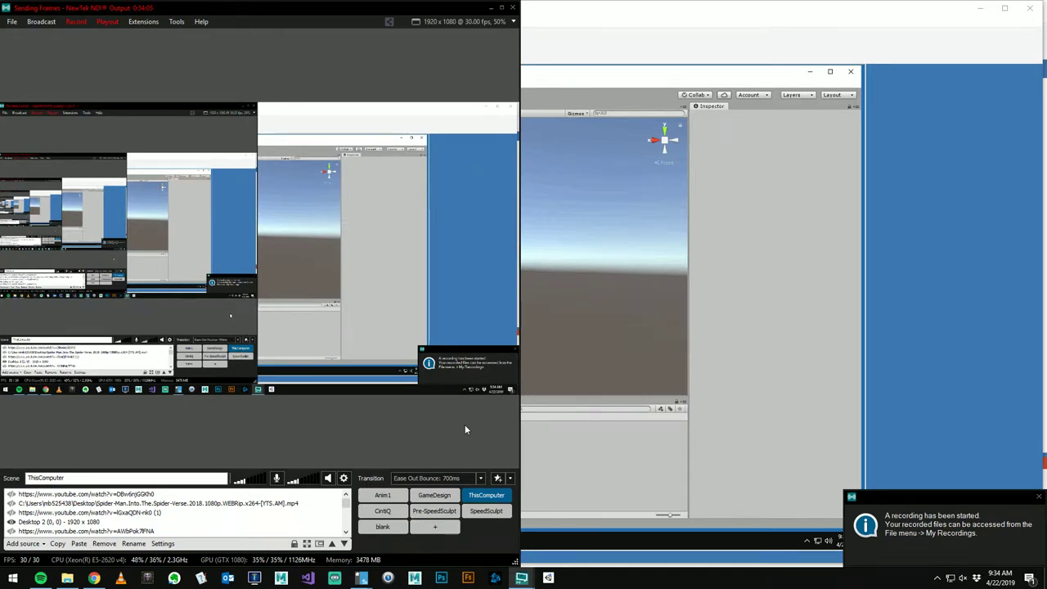
# Add a 3D Terrain object to the sample scene.
pyautogui.click(501, 7)
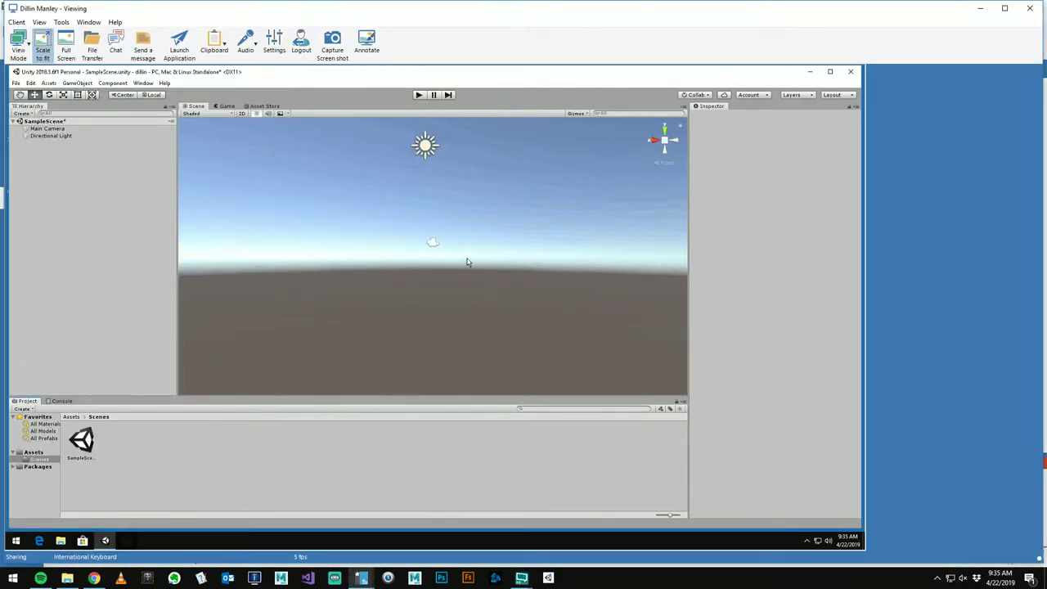
pyautogui.keyDown('alt'); pyautogui.moveTo(458, 200); pyautogui.dragTo(459, 235); pyautogui.keyUp('alt')
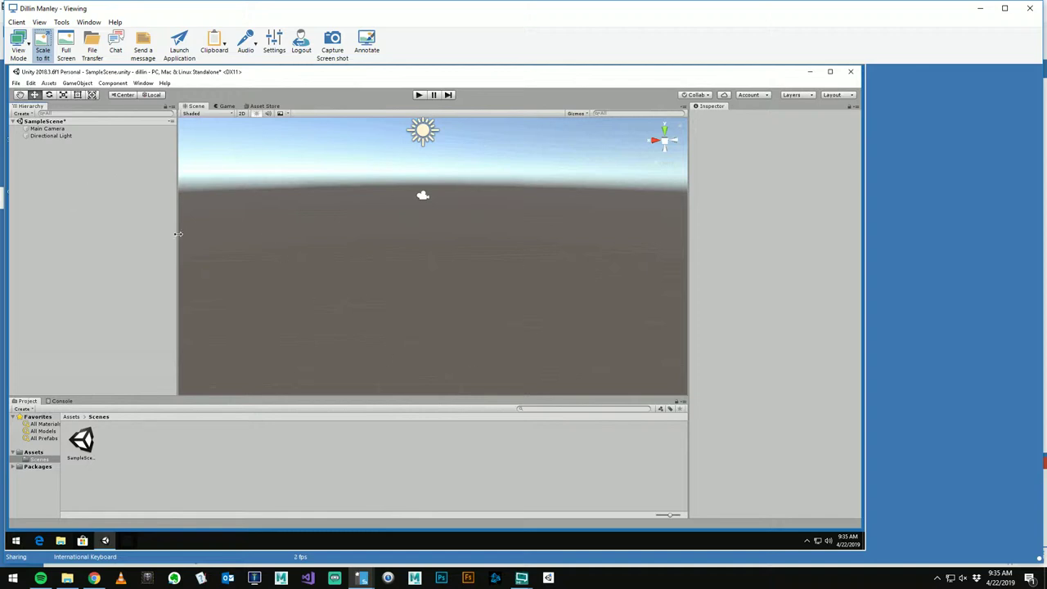
pyautogui.click(85, 85)
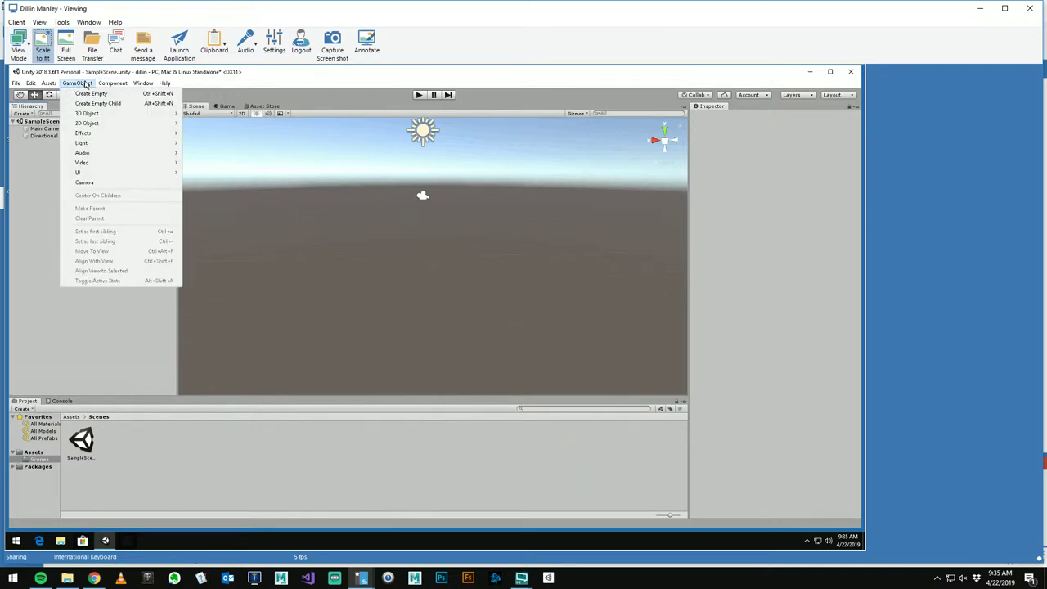
pyautogui.moveTo(90, 115)
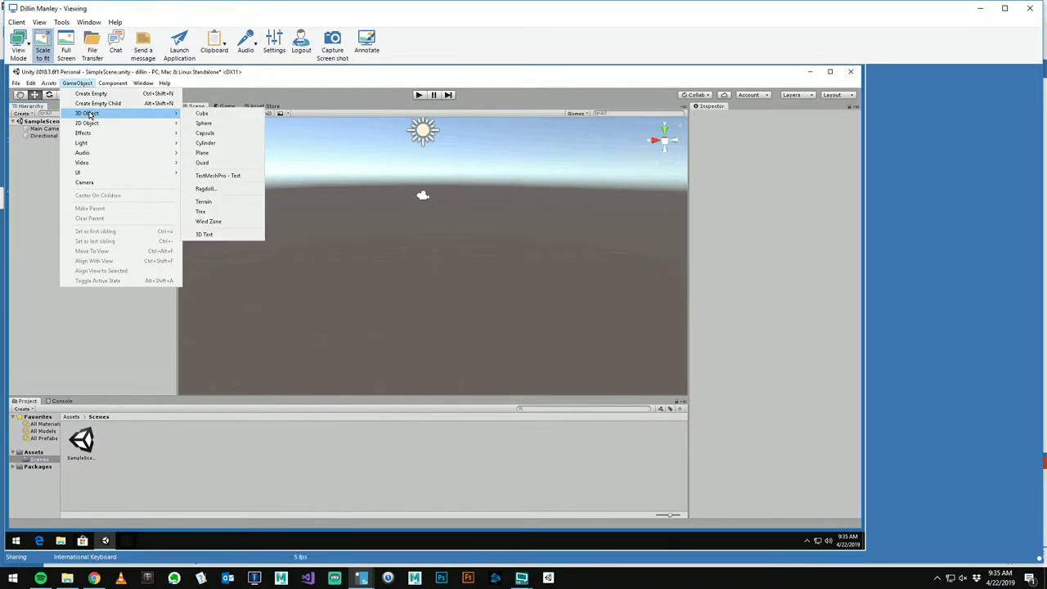
pyautogui.click(85, 85)
pyautogui.click(85, 87)
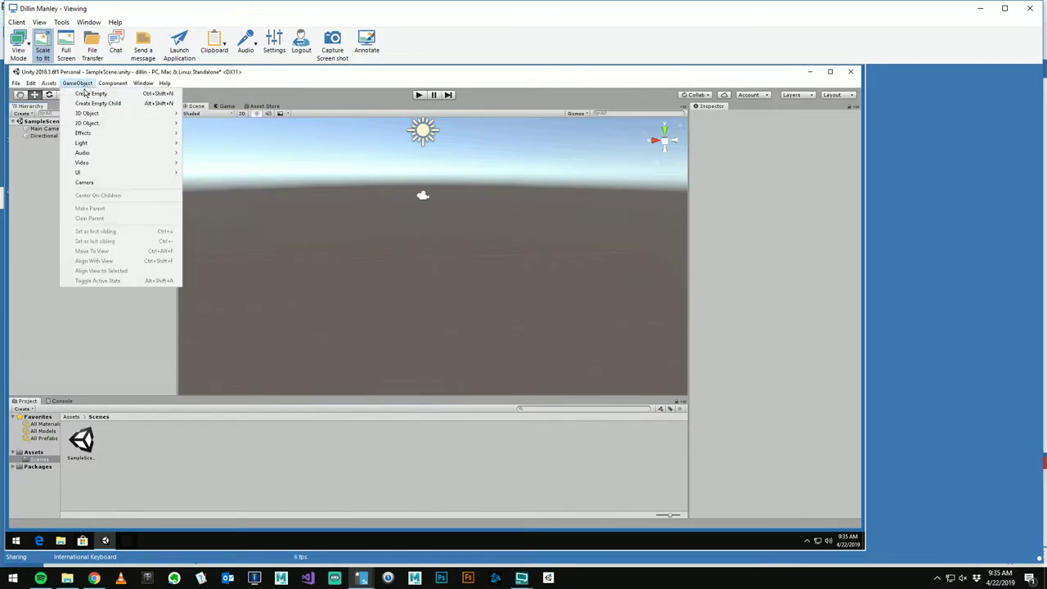
pyautogui.moveTo(90, 114)
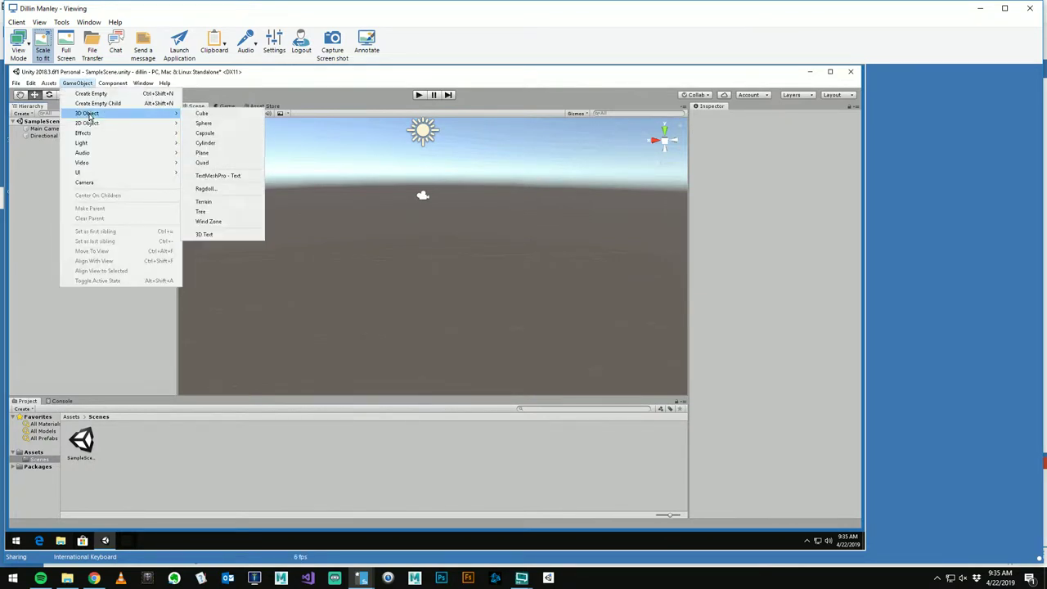
pyautogui.click(223, 203)
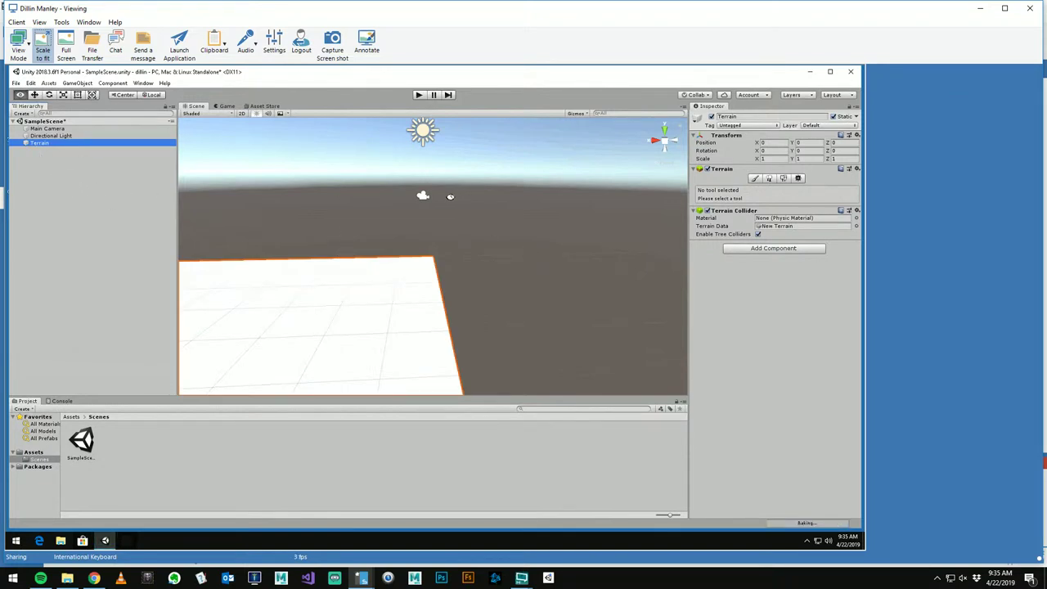
# Select the terrain and activate its Raise or Lower Terrain sculpting tool.
pyautogui.keyDown('alt'); pyautogui.moveTo(451, 196); pyautogui.dragTo(535, 204, button='middle'); pyautogui.keyUp('alt')
pyautogui.keyDown('alt'); pyautogui.moveTo(535, 204); pyautogui.dragTo(315, 242); pyautogui.keyUp('alt')
pyautogui.moveTo(315, 241); pyautogui.dragTo(473, 257, button='right')
pyautogui.scroll(-6, 474, 257)
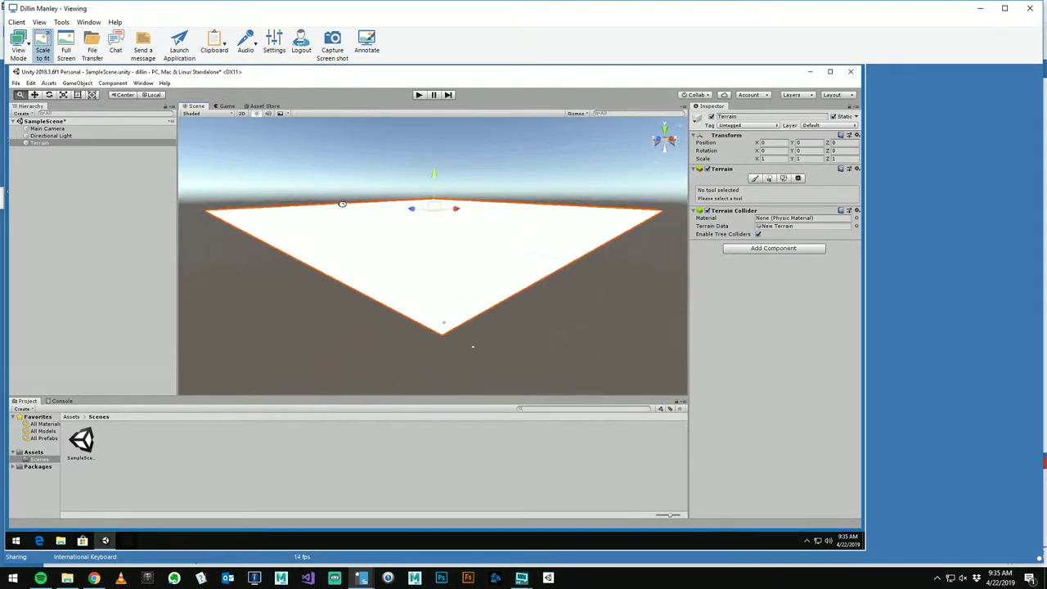
pyautogui.keyDown('alt'); pyautogui.moveTo(351, 204); pyautogui.dragTo(385, 248); pyautogui.keyUp('alt')
pyautogui.moveTo(384, 247); pyautogui.dragTo(521, 153, button='right')
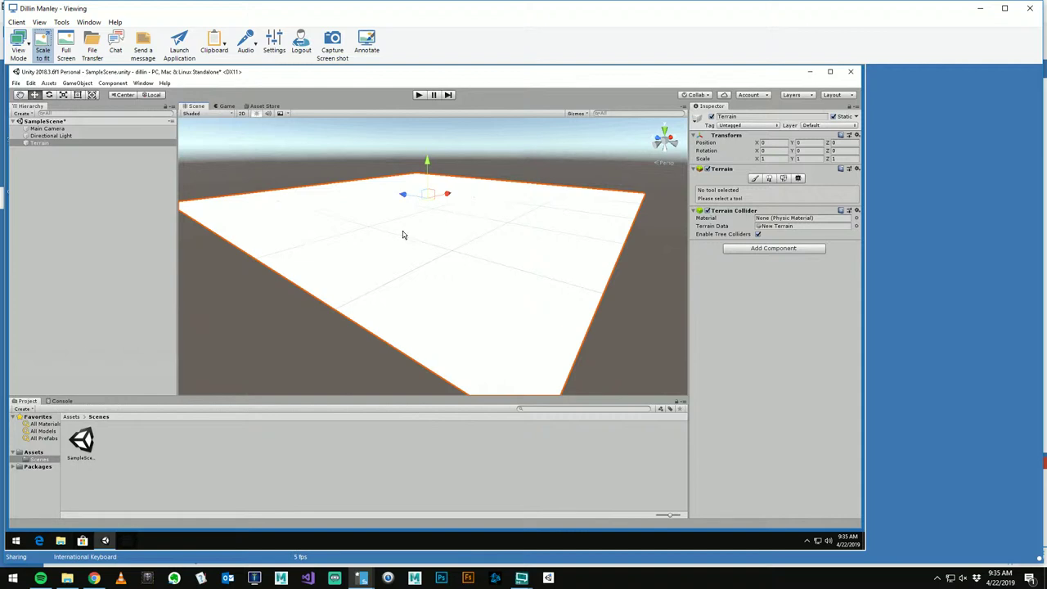
pyautogui.click(26, 144)
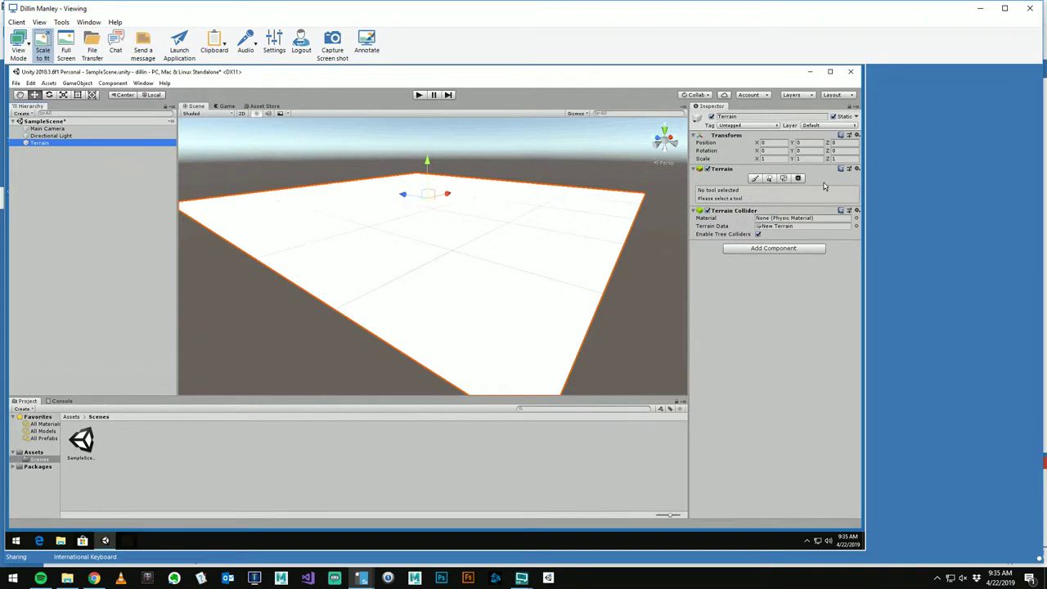
pyautogui.click(755, 179)
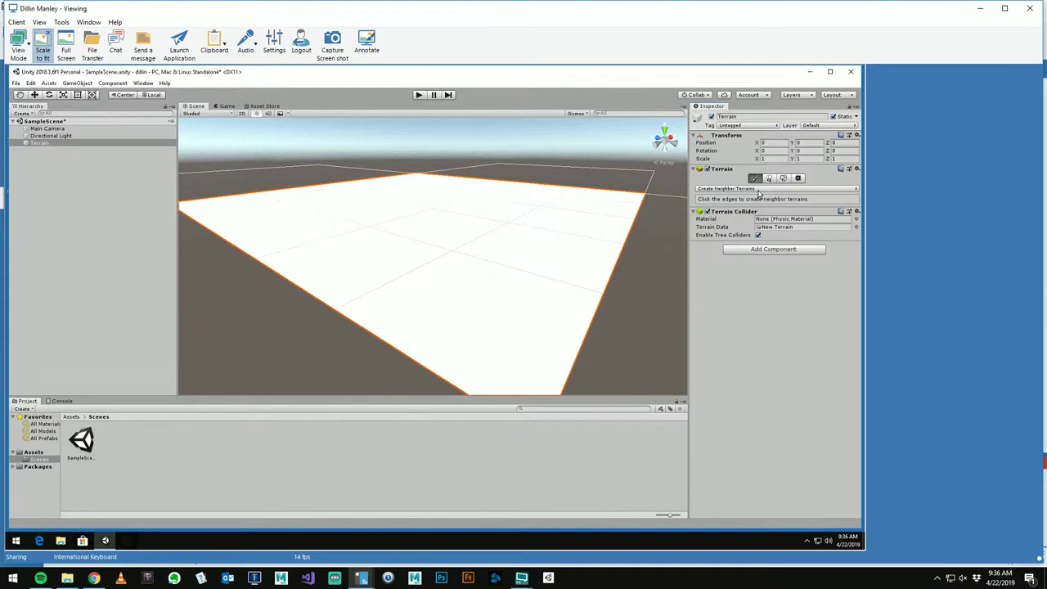
pyautogui.click(760, 189)
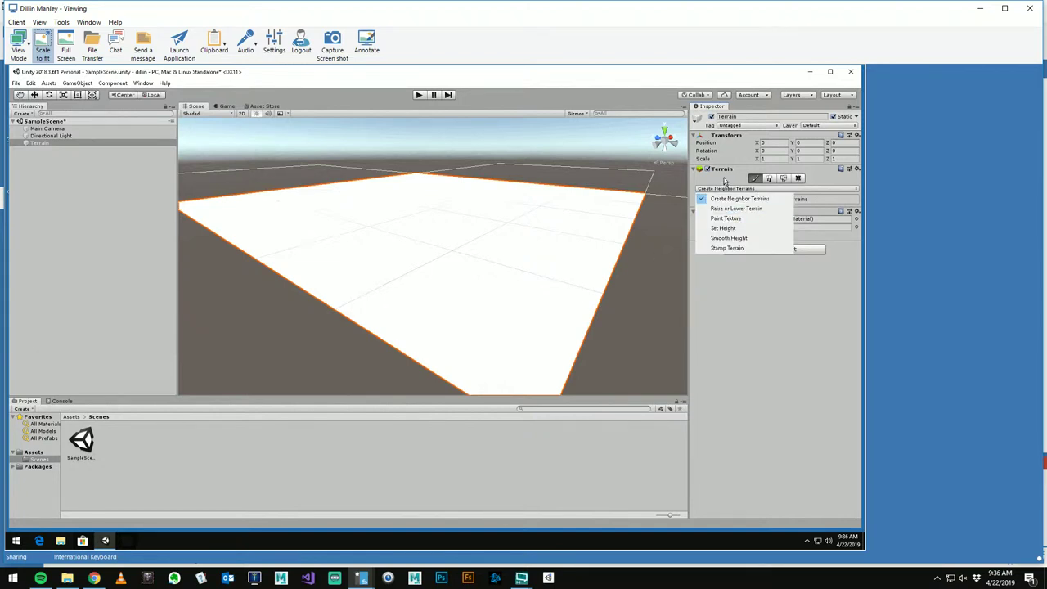
pyautogui.click(724, 180)
pyautogui.click(731, 190)
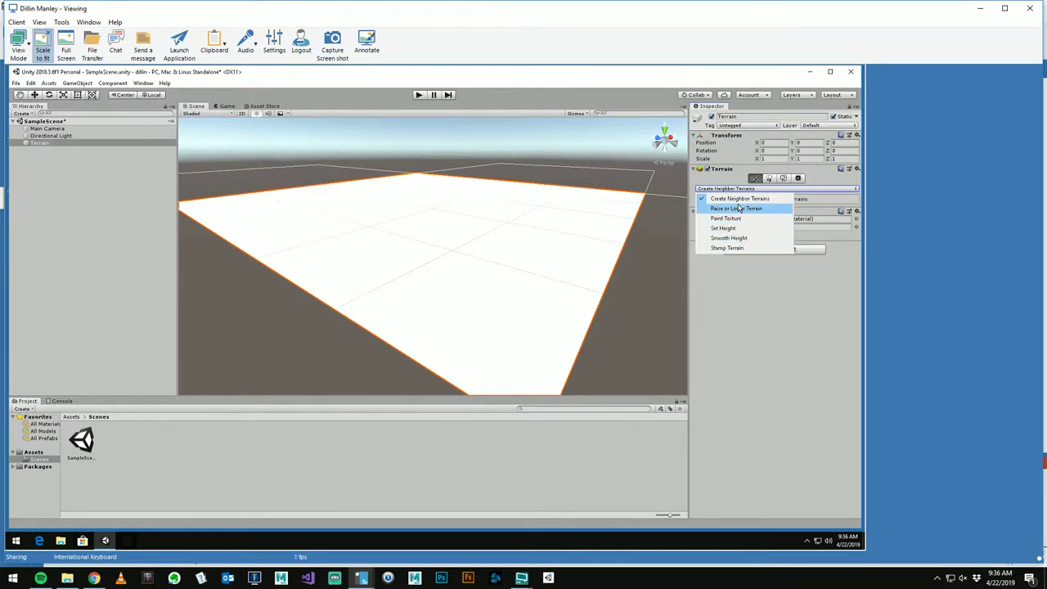
pyautogui.click(740, 209)
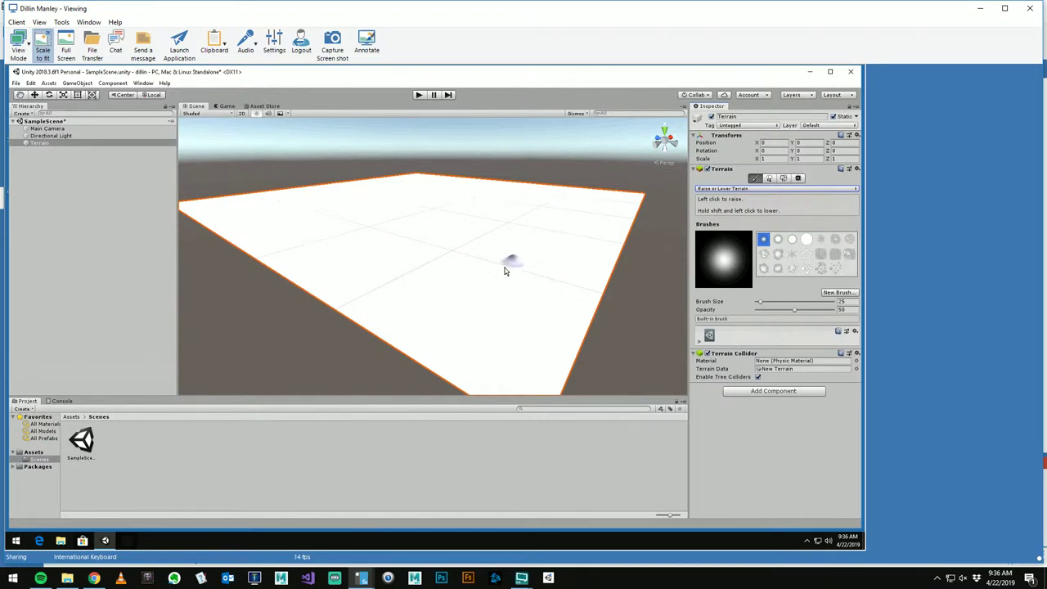
# Preview several built-in brush shapes, including hard circles and noise patterns, and return to the soft round brush.
pyautogui.click(806, 239)
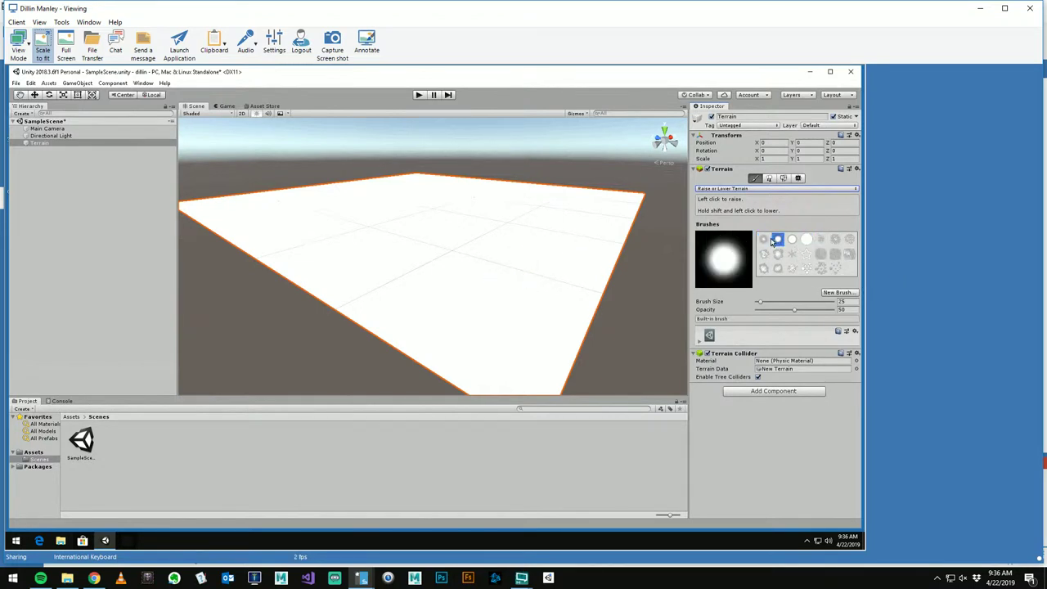
pyautogui.click(766, 240)
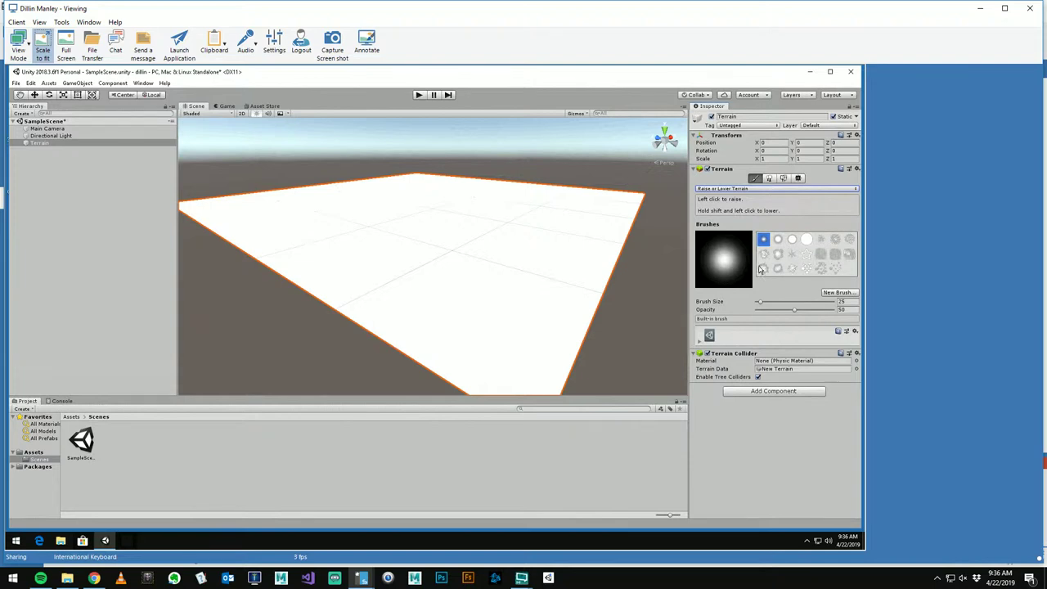
pyautogui.click(764, 269)
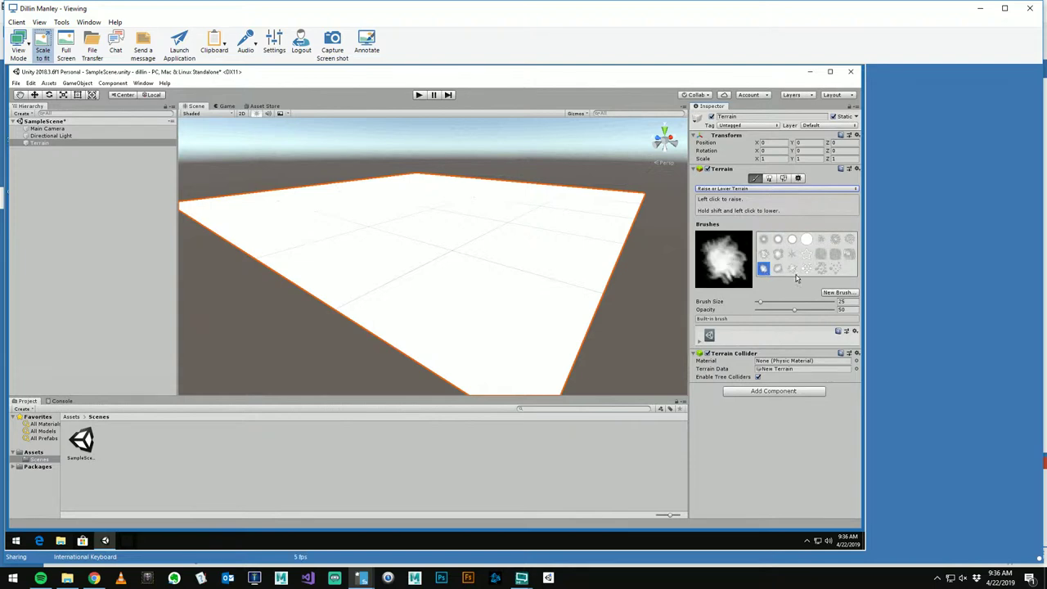
pyautogui.click(836, 255)
pyautogui.click(849, 256)
pyautogui.click(834, 255)
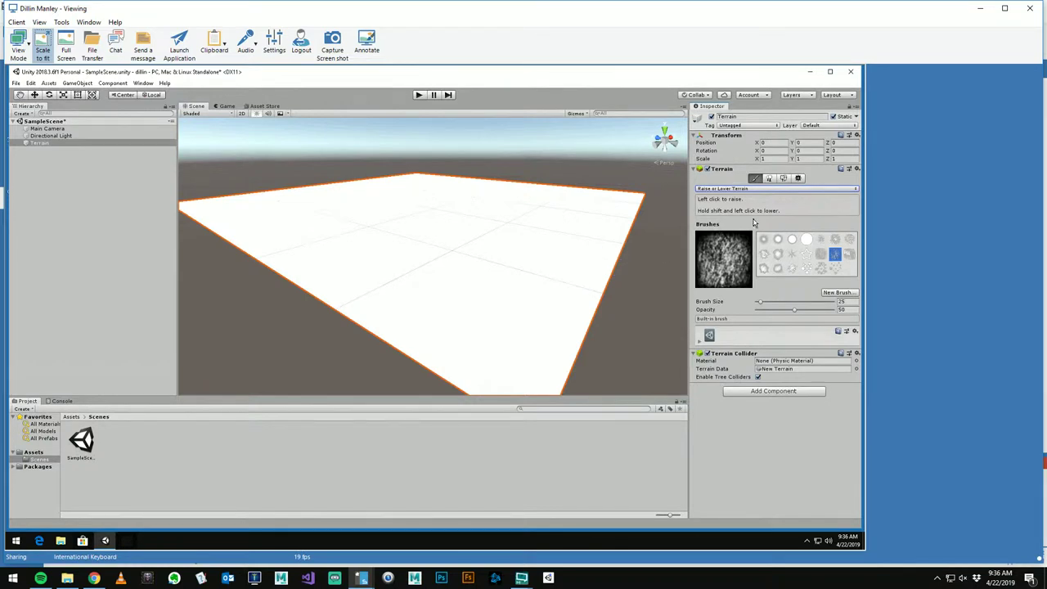
pyautogui.click(807, 240)
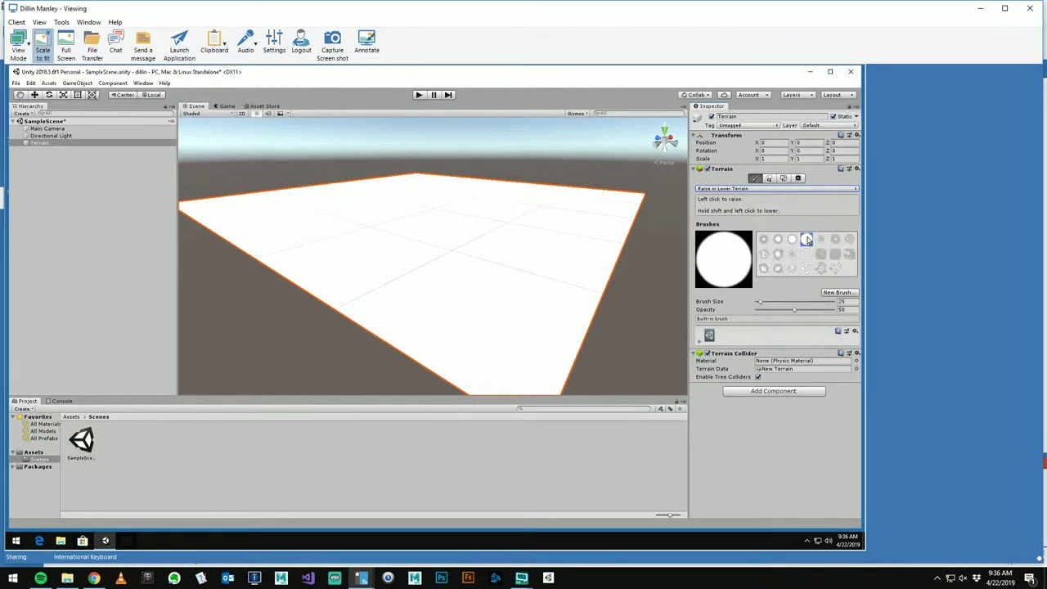
pyautogui.click(778, 242)
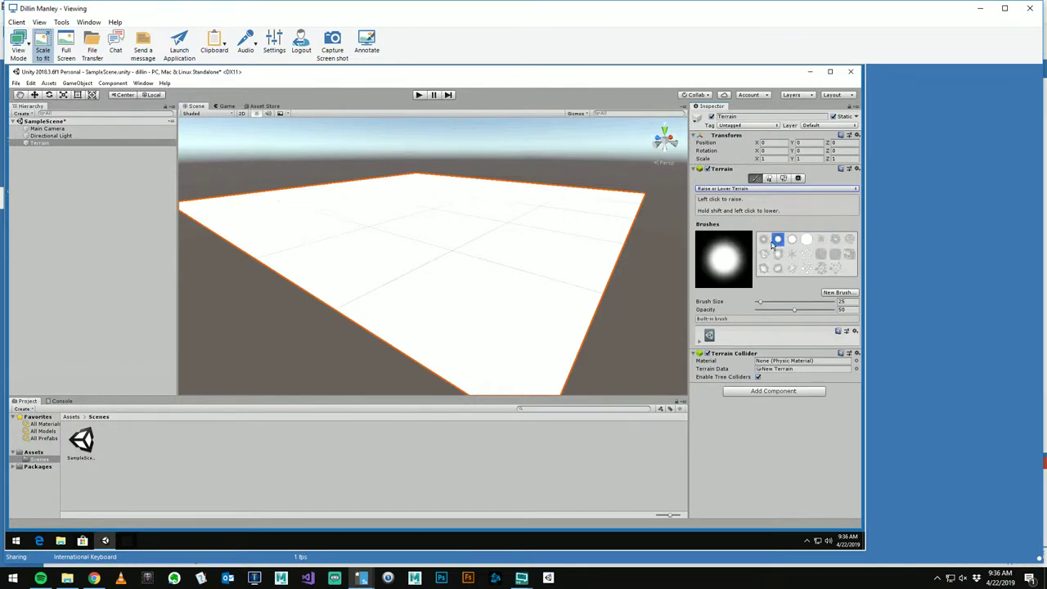
pyautogui.click(764, 240)
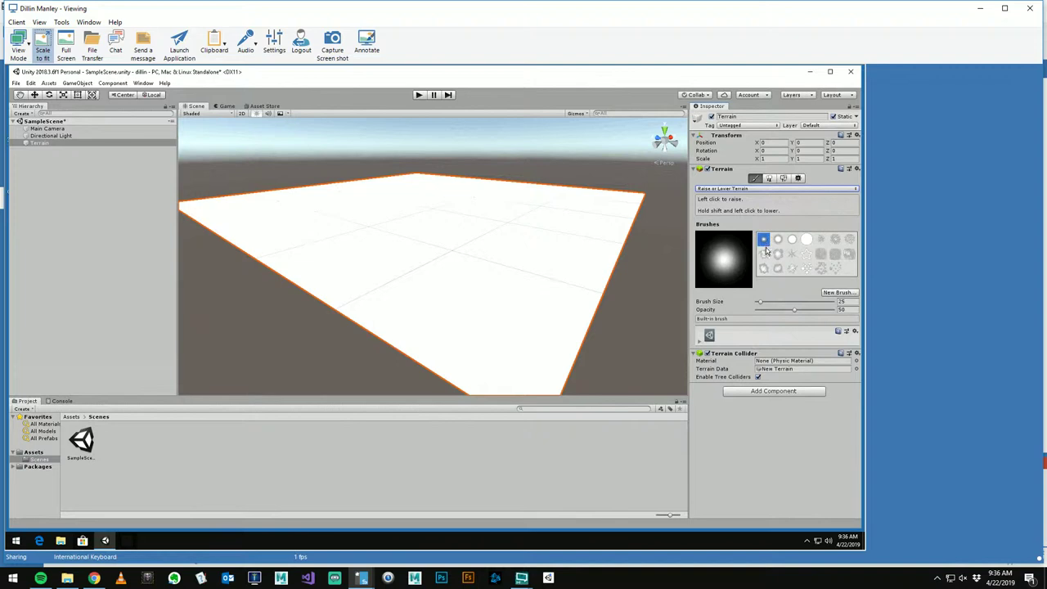
# Set the brush size to 138 and raise uneven hills along the far edges of the terrain.
pyautogui.moveTo(372, 280); pyautogui.dragTo(395, 269, button='right')
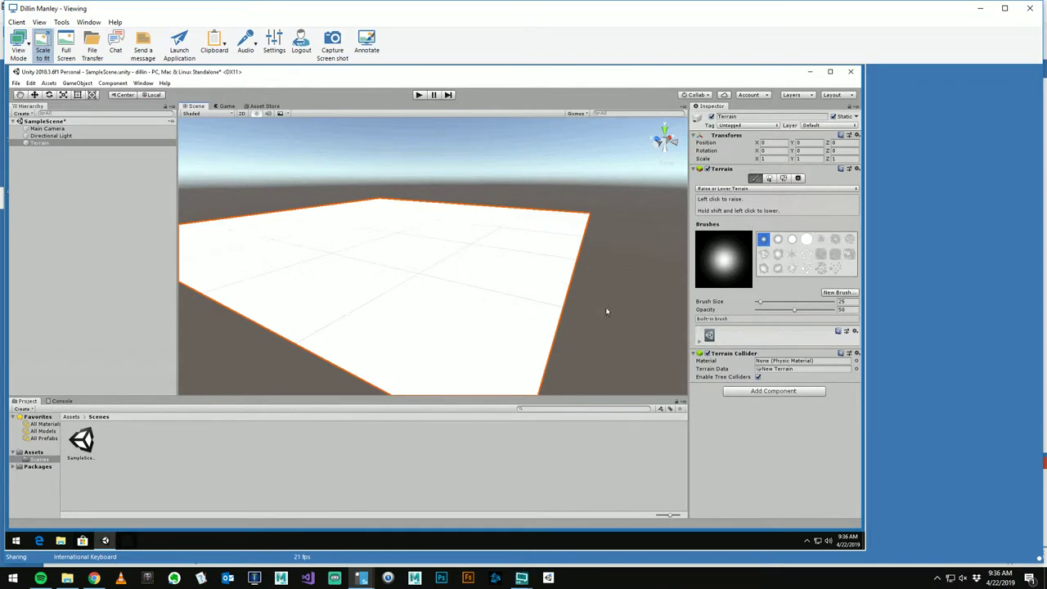
pyautogui.click(483, 282)
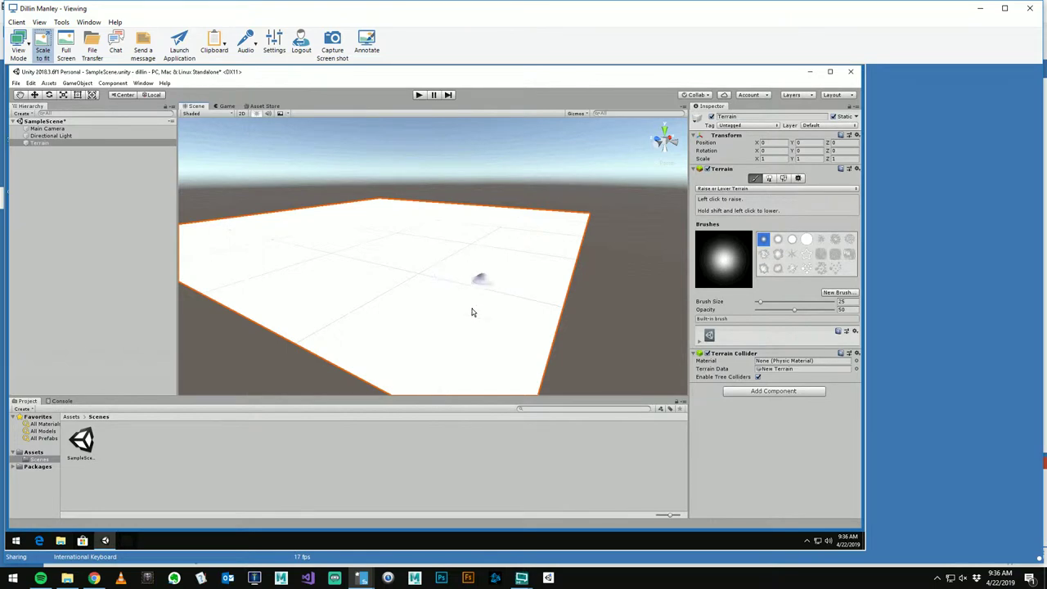
pyautogui.click(763, 302)
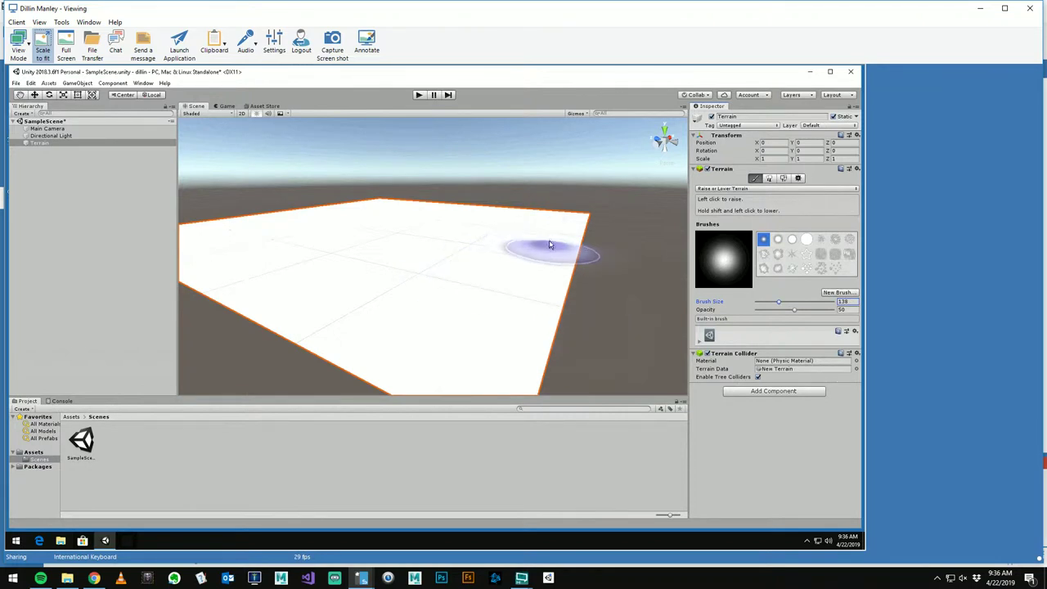
pyautogui.moveTo(537, 264)
pyautogui.keyDown('alt'); pyautogui.mouseDown()
pyautogui.moveTo(480, 271)
pyautogui.moveTo(529, 277)
pyautogui.mouseUp(); pyautogui.keyUp('alt')
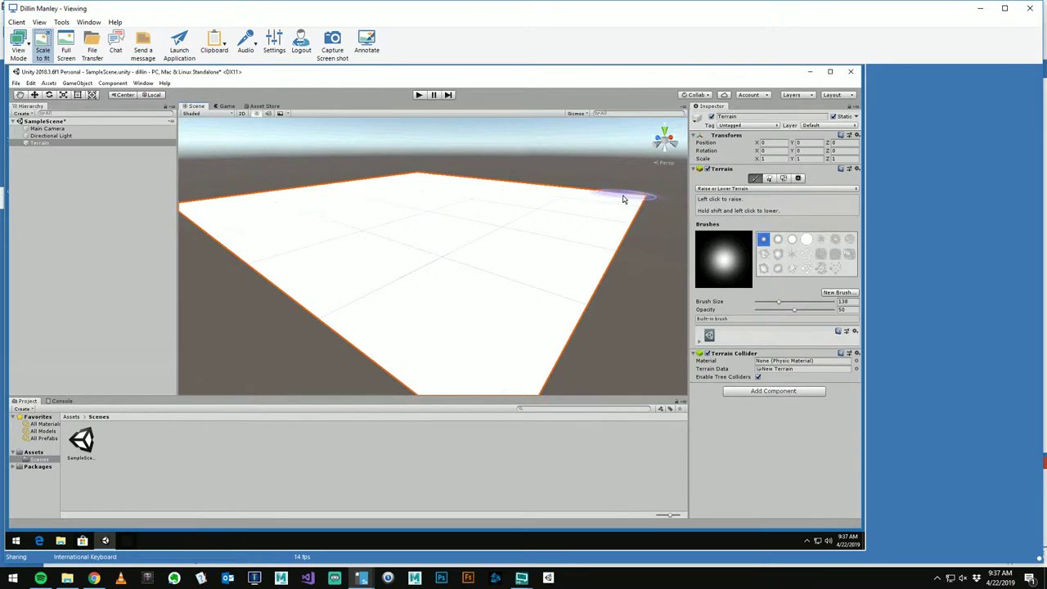
pyautogui.moveTo(624, 199)
pyautogui.mouseDown()
pyautogui.moveTo(587, 271)
pyautogui.moveTo(519, 331)
pyautogui.moveTo(312, 342)
pyautogui.moveTo(369, 255)
pyautogui.moveTo(575, 278)
pyautogui.moveTo(451, 267)
pyautogui.mouseUp()
pyautogui.keyDown('alt'); pyautogui.moveTo(451, 267); pyautogui.dragTo(254, 222, button='right'); pyautogui.keyUp('alt')
pyautogui.moveTo(254, 222)
pyautogui.keyDown('alt'); pyautogui.mouseDown()
pyautogui.moveTo(434, 243)
pyautogui.moveTo(549, 177)
pyautogui.moveTo(516, 220)
pyautogui.moveTo(561, 241)
pyautogui.moveTo(480, 276)
pyautogui.moveTo(206, 351)
pyautogui.mouseUp(); pyautogui.keyUp('alt')
pyautogui.moveTo(551, 237)
pyautogui.keyDown('alt'); pyautogui.mouseDown()
pyautogui.moveTo(404, 236)
pyautogui.moveTo(624, 161)
pyautogui.moveTo(651, 231)
pyautogui.moveTo(608, 224)
pyautogui.moveTo(524, 245)
pyautogui.moveTo(434, 234)
pyautogui.moveTo(483, 344)
pyautogui.moveTo(491, 328)
pyautogui.moveTo(649, 221)
pyautogui.moveTo(594, 183)
pyautogui.moveTo(502, 273)
pyautogui.moveTo(380, 350)
pyautogui.mouseUp(); pyautogui.keyUp('alt')
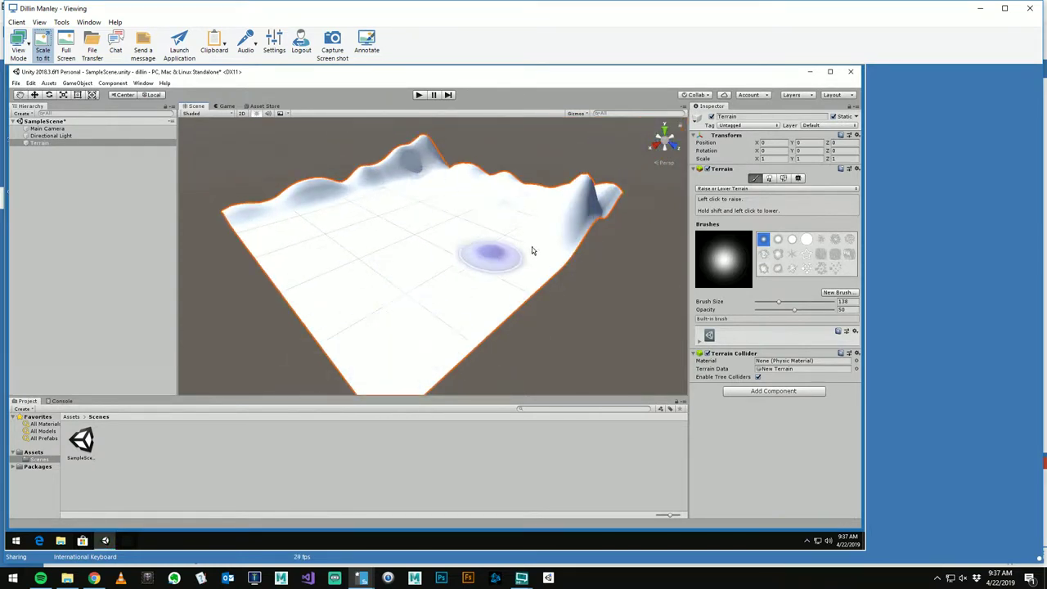
# Raise more hills along the terrain's remaining side and front edges so they enclose the flat centre.
pyautogui.moveTo(507, 308)
pyautogui.mouseDown()
pyautogui.moveTo(393, 374)
pyautogui.moveTo(458, 392)
pyautogui.mouseUp()
pyautogui.moveTo(545, 259)
pyautogui.mouseDown()
pyautogui.moveTo(573, 253)
pyautogui.moveTo(576, 263)
pyautogui.mouseUp()
pyautogui.keyDown('alt'); pyautogui.moveTo(565, 336); pyautogui.dragTo(646, 338); pyautogui.keyUp('alt')
pyautogui.moveTo(221, 281); pyautogui.dragTo(365, 311)
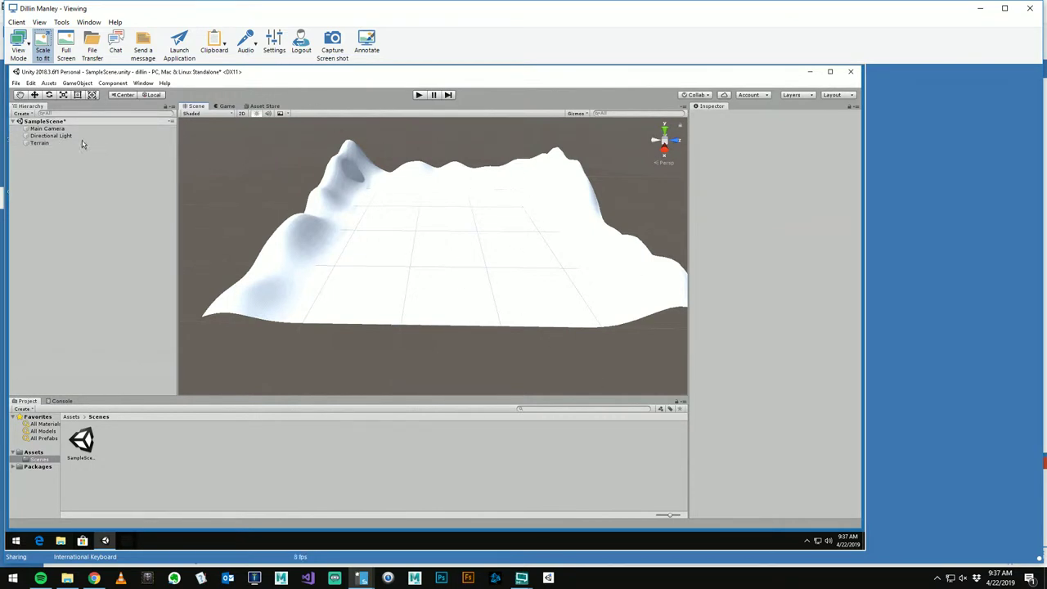
pyautogui.click(39, 144)
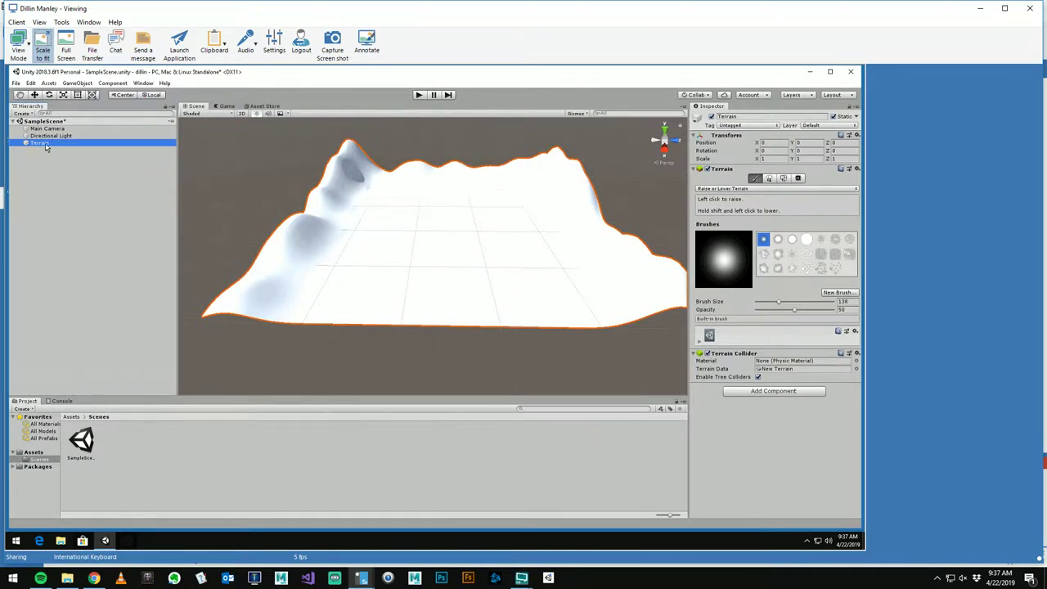
pyautogui.moveTo(296, 295); pyautogui.dragTo(661, 319)
pyautogui.moveTo(526, 346)
pyautogui.keyDown('alt'); pyautogui.mouseDown()
pyautogui.moveTo(346, 338)
pyautogui.moveTo(426, 344)
pyautogui.moveTo(510, 327)
pyautogui.moveTo(428, 237)
pyautogui.moveTo(585, 231)
pyautogui.moveTo(420, 215)
pyautogui.moveTo(463, 295)
pyautogui.moveTo(496, 192)
pyautogui.moveTo(423, 281)
pyautogui.moveTo(402, 260)
pyautogui.mouseUp(); pyautogui.keyUp('alt')
pyautogui.keyDown('alt'); pyautogui.moveTo(414, 290); pyautogui.dragTo(490, 229, button='right'); pyautogui.keyUp('alt')
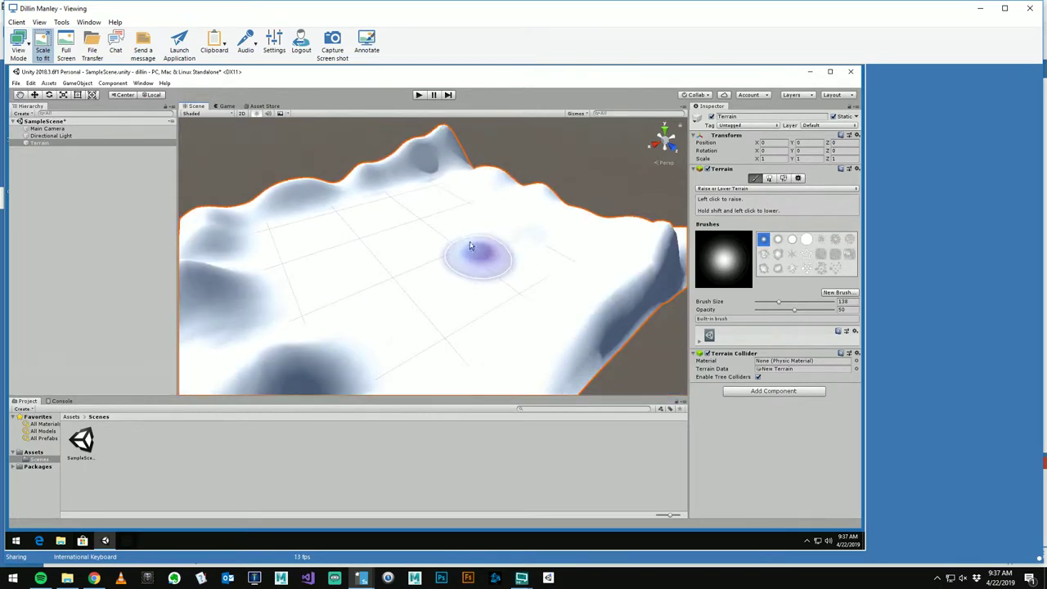
pyautogui.keyDown('alt'); pyautogui.moveTo(455, 227); pyautogui.dragTo(514, 248); pyautogui.keyUp('alt')
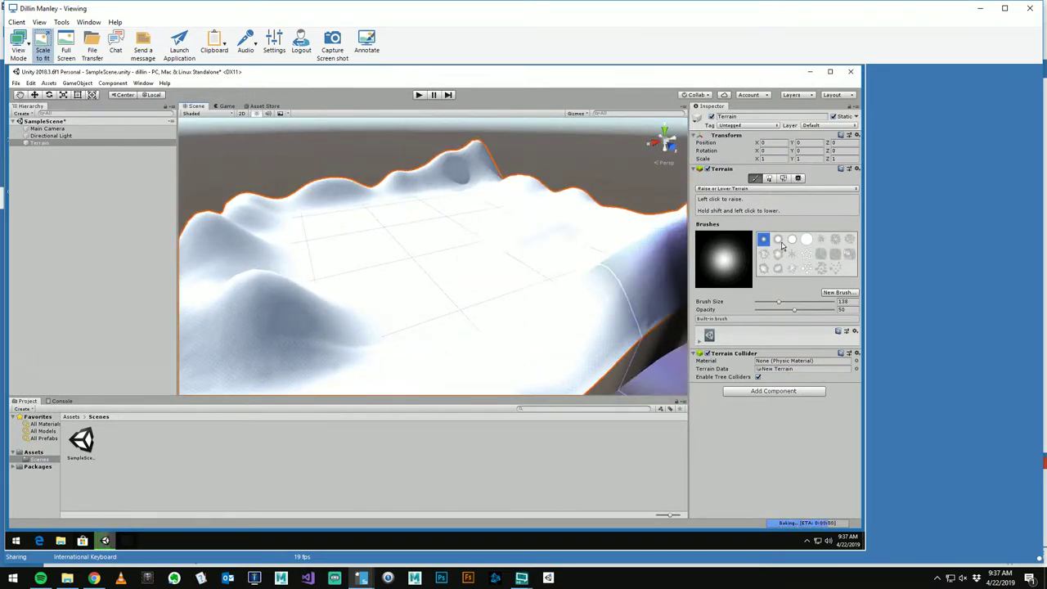
# Roughen the terrain's flat floor and hillsides with the speckled scatter brush at opacity 13.
pyautogui.click(835, 240)
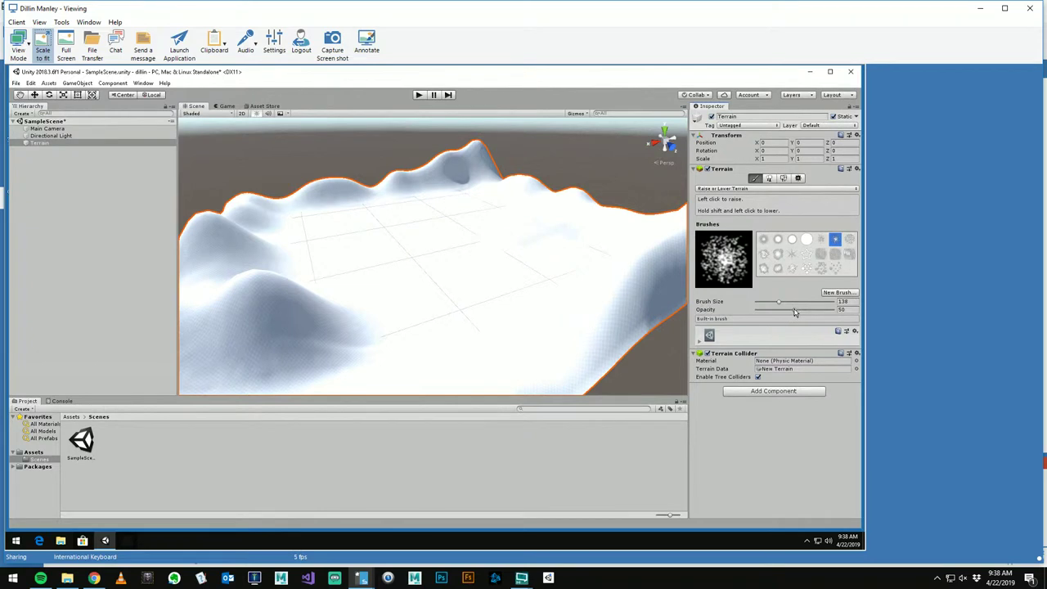
pyautogui.moveTo(794, 313); pyautogui.dragTo(796, 313)
pyautogui.moveTo(276, 267)
pyautogui.mouseDown()
pyautogui.moveTo(362, 276)
pyautogui.moveTo(471, 342)
pyautogui.moveTo(486, 241)
pyautogui.moveTo(319, 237)
pyautogui.moveTo(441, 213)
pyautogui.moveTo(458, 283)
pyautogui.moveTo(494, 236)
pyautogui.moveTo(526, 218)
pyautogui.moveTo(486, 302)
pyautogui.moveTo(489, 282)
pyautogui.mouseUp()
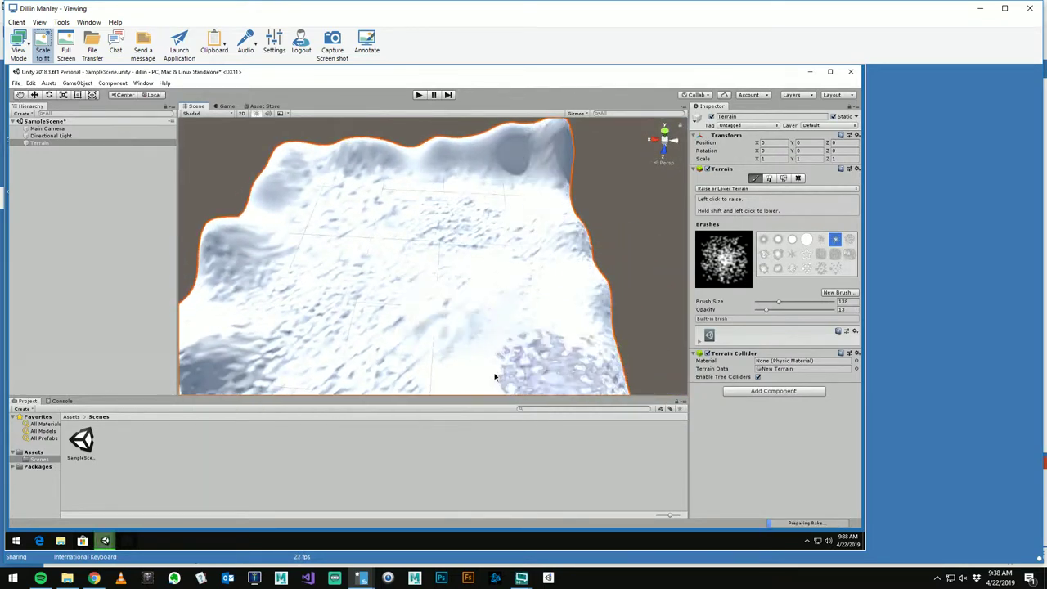
pyautogui.keyDown('alt'); pyautogui.moveTo(360, 287); pyautogui.dragTo(421, 261); pyautogui.keyUp('alt')
pyautogui.moveTo(421, 261); pyautogui.dragTo(450, 245, button='middle')
pyautogui.moveTo(515, 321)
pyautogui.keyDown('alt'); pyautogui.mouseDown()
pyautogui.moveTo(601, 271)
pyautogui.moveTo(432, 286)
pyautogui.moveTo(609, 308)
pyautogui.mouseUp(); pyautogui.keyUp('alt')
pyautogui.click(148, 238)
pyautogui.moveTo(483, 178)
pyautogui.keyDown('alt'); pyautogui.mouseDown()
pyautogui.moveTo(435, 226)
pyautogui.moveTo(297, 227)
pyautogui.moveTo(322, 350)
pyautogui.moveTo(269, 302)
pyautogui.moveTo(383, 363)
pyautogui.moveTo(556, 328)
pyautogui.moveTo(491, 323)
pyautogui.moveTo(585, 303)
pyautogui.moveTo(496, 273)
pyautogui.moveTo(528, 264)
pyautogui.moveTo(564, 227)
pyautogui.moveTo(554, 233)
pyautogui.moveTo(573, 238)
pyautogui.mouseUp(); pyautogui.keyUp('alt')
pyautogui.click(335, 344)
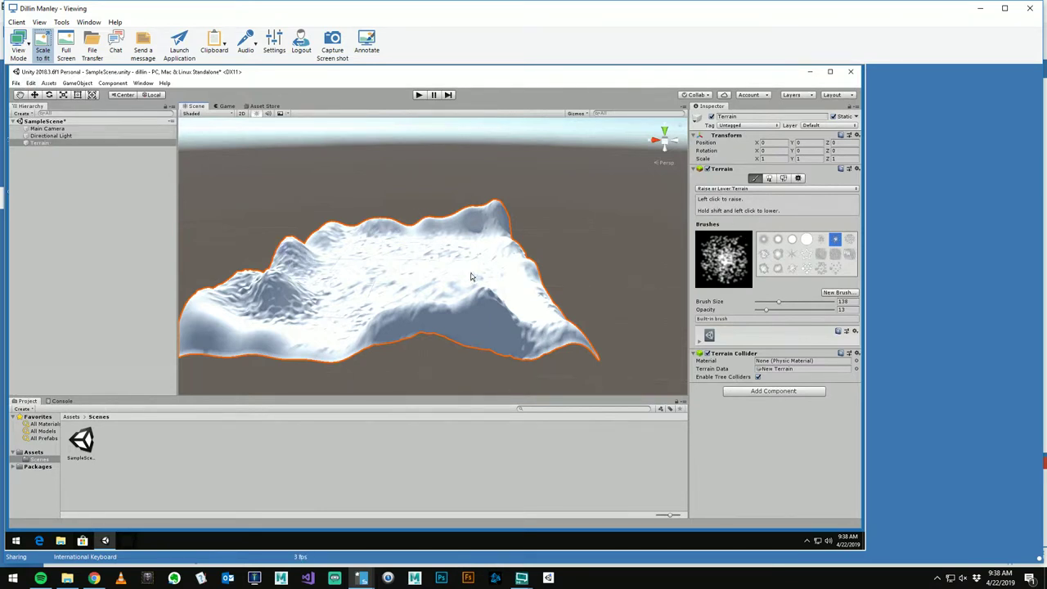
pyautogui.keyDown('alt'); pyautogui.moveTo(500, 214); pyautogui.dragTo(449, 254); pyautogui.keyUp('alt')
pyautogui.keyDown('alt'); pyautogui.moveTo(449, 255); pyautogui.dragTo(652, 202, button='right'); pyautogui.keyUp('alt')
pyautogui.keyDown('alt'); pyautogui.moveTo(577, 231); pyautogui.dragTo(543, 208); pyautogui.keyUp('alt')
pyautogui.moveTo(540, 199); pyautogui.dragTo(525, 155, button='middle')
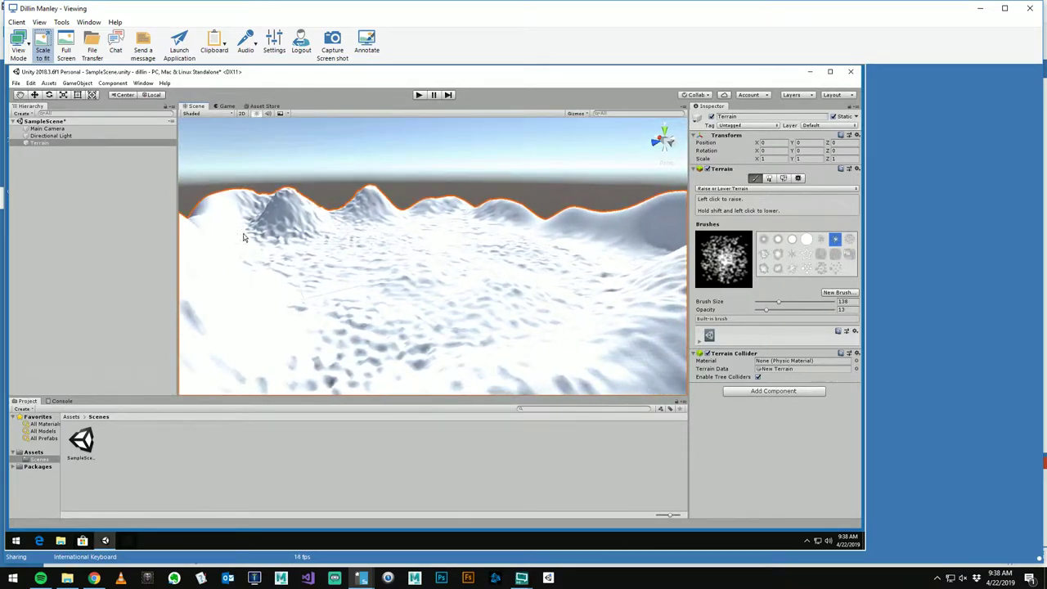
pyautogui.moveTo(211, 270); pyautogui.dragTo(88, 370)
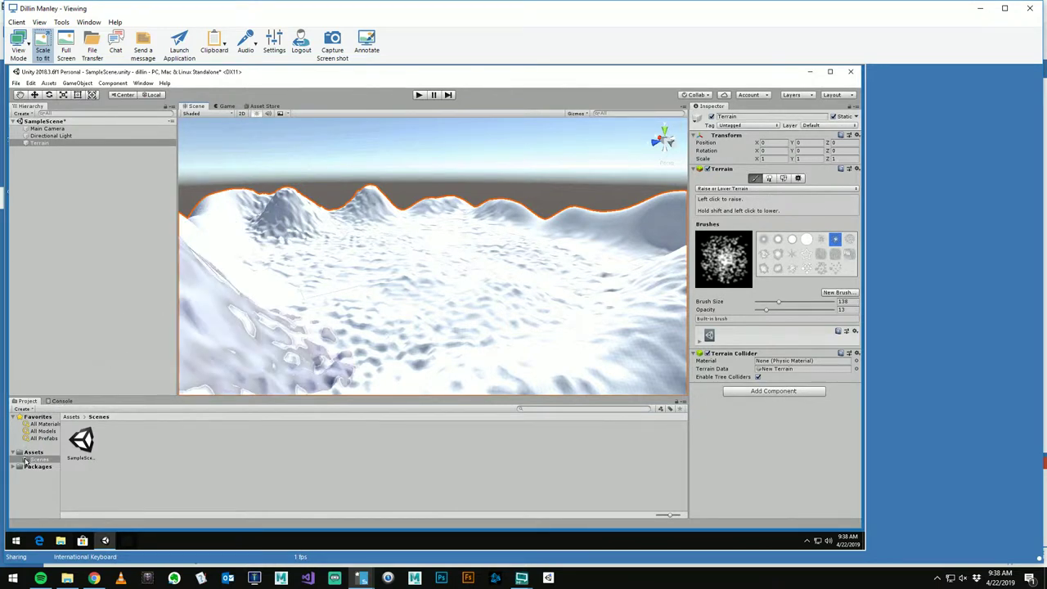
# Undo the last scatter brush stroke on the near hillside.
pyautogui.hotkey('ctrl', 'z')
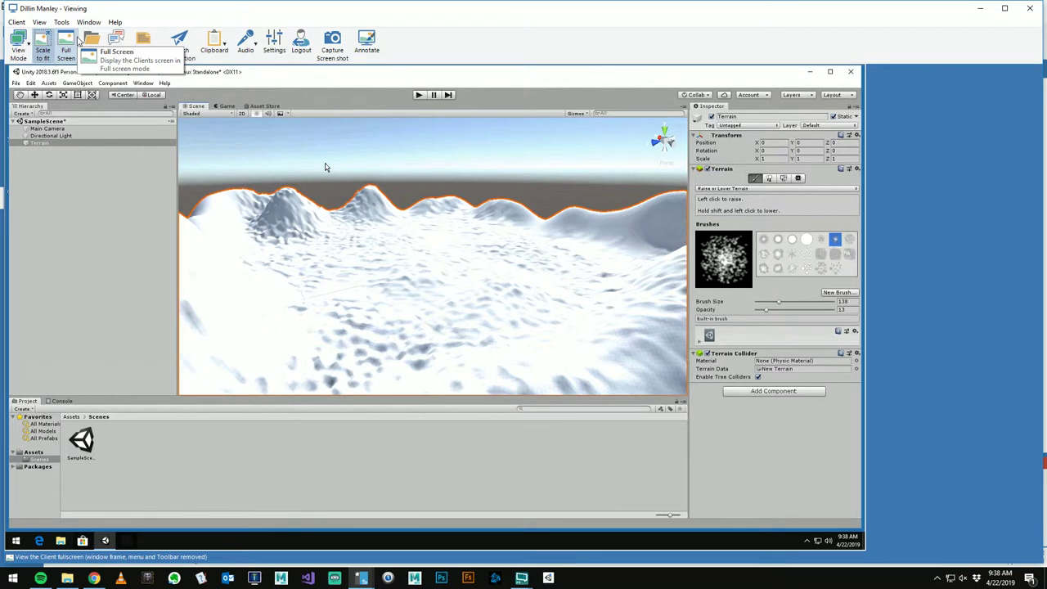
# Move the directional light up over the terrain to about X 306.8, Y 140, Z 43.8.
pyautogui.click(50, 135)
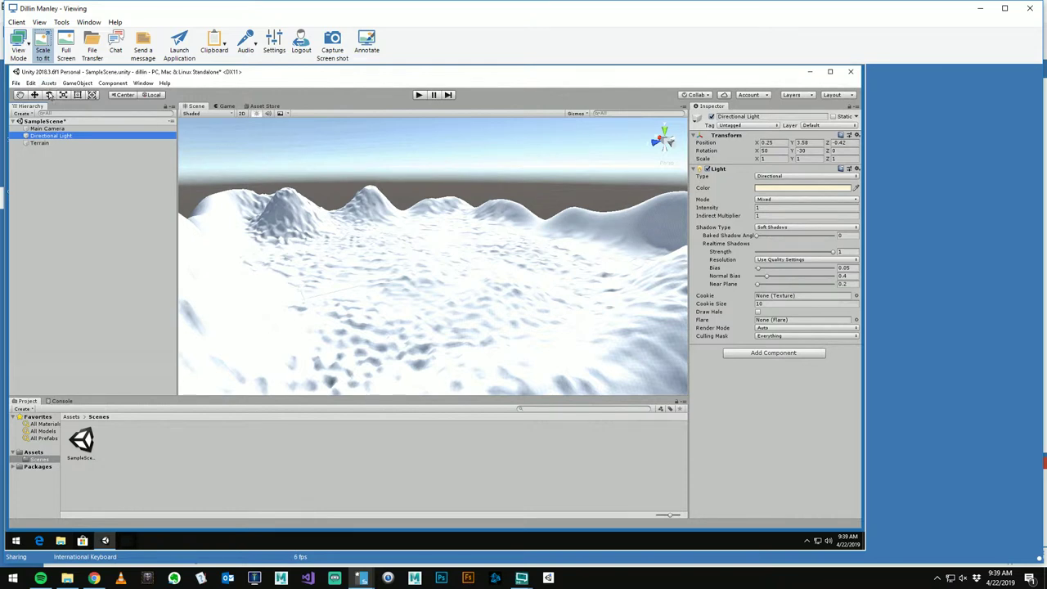
pyautogui.keyDown('alt'); pyautogui.scroll(-8, 543, 253); pyautogui.keyUp('alt')
pyautogui.keyDown('alt'); pyautogui.scroll(4, 494, 211); pyautogui.keyUp('alt')
pyautogui.keyDown('alt'); pyautogui.moveTo(493, 212); pyautogui.dragTo(460, 188); pyautogui.keyUp('alt')
pyautogui.keyDown('alt'); pyautogui.moveTo(469, 193); pyautogui.dragTo(498, 227, button='middle'); pyautogui.keyUp('alt')
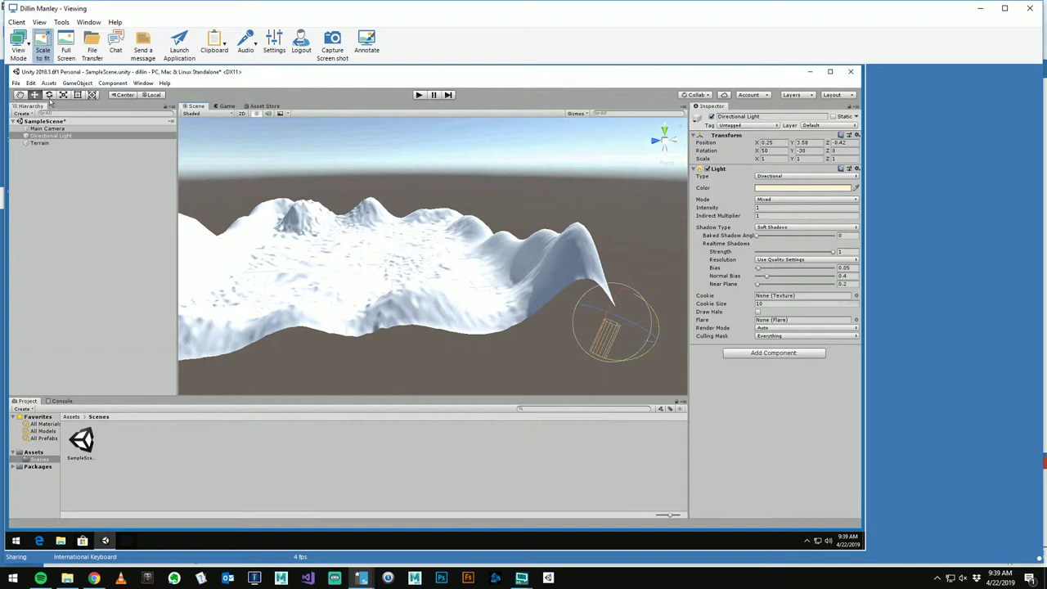
pyautogui.keyDown('alt'); pyautogui.moveTo(550, 279); pyautogui.dragTo(575, 270); pyautogui.keyUp('alt')
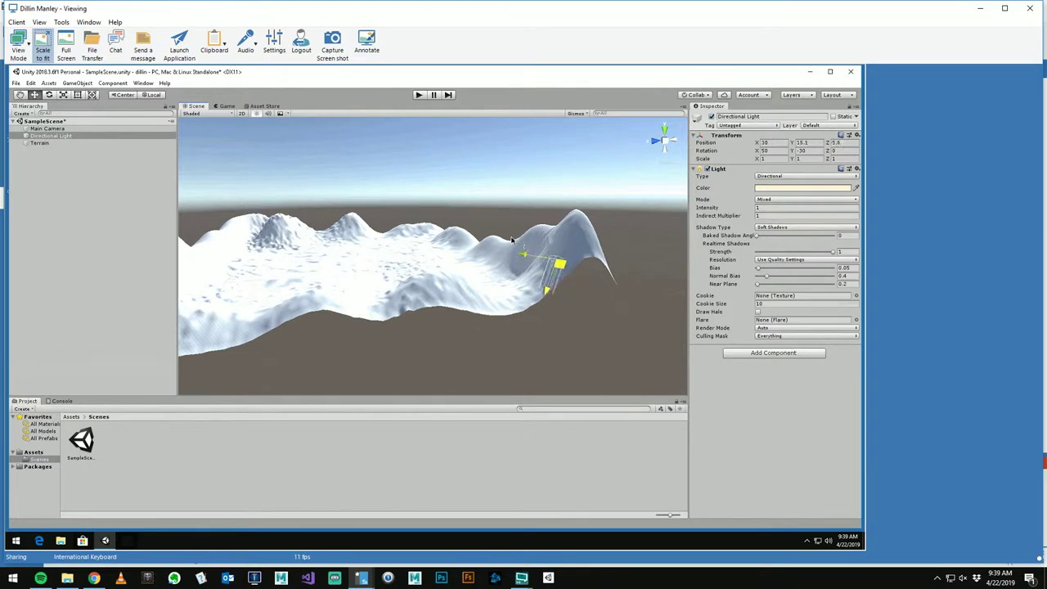
pyautogui.keyDown('alt'); pyautogui.moveTo(402, 234); pyautogui.dragTo(303, 219); pyautogui.keyUp('alt')
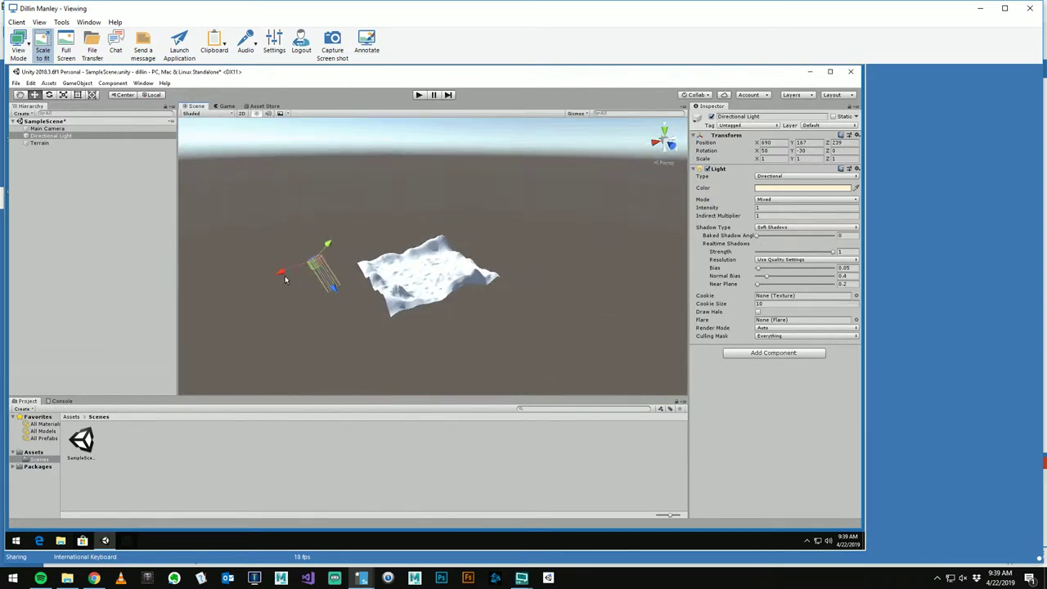
pyautogui.keyDown('alt'); pyautogui.moveTo(414, 268); pyautogui.dragTo(579, 200); pyautogui.keyUp('alt')
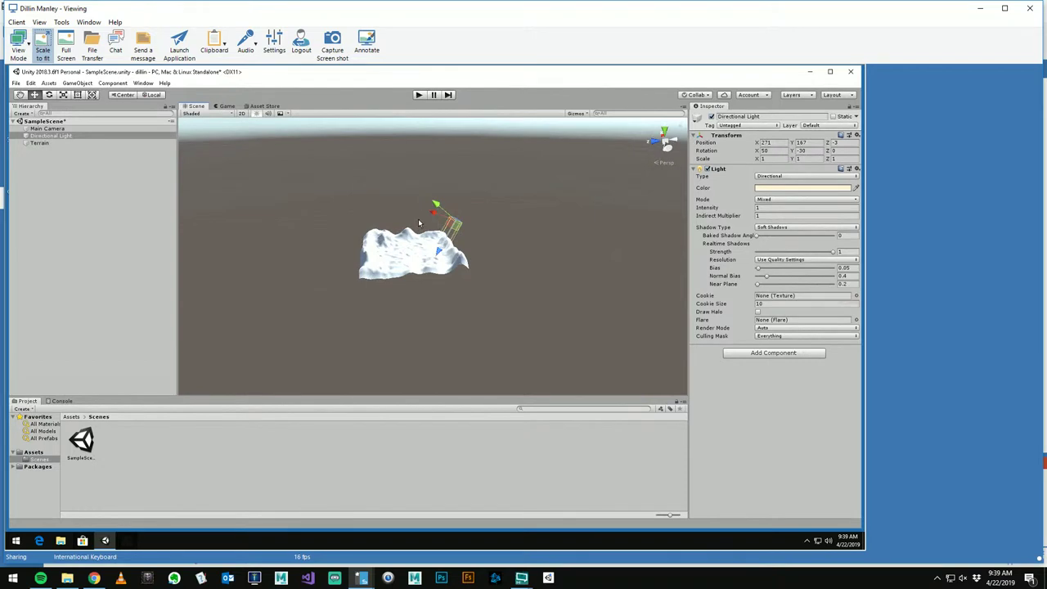
pyautogui.press('f')
pyautogui.keyDown('alt'); pyautogui.moveTo(434, 242); pyautogui.dragTo(691, 223); pyautogui.keyUp('alt')
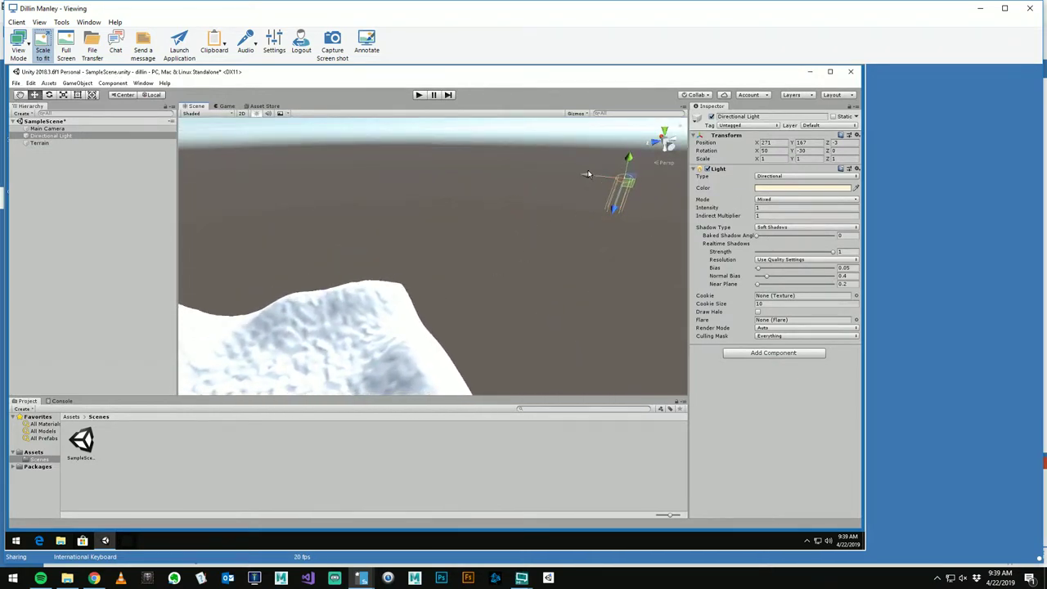
pyautogui.keyDown('alt'); pyautogui.moveTo(407, 242); pyautogui.dragTo(590, 169); pyautogui.keyUp('alt')
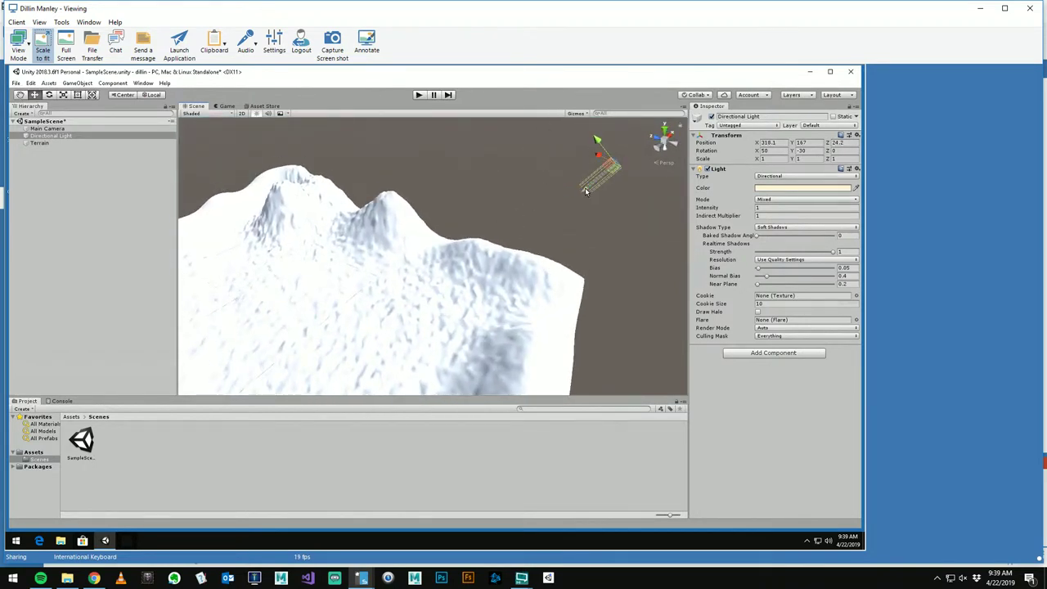
pyautogui.keyDown('alt'); pyautogui.moveTo(479, 261); pyautogui.dragTo(728, 70); pyautogui.keyUp('alt')
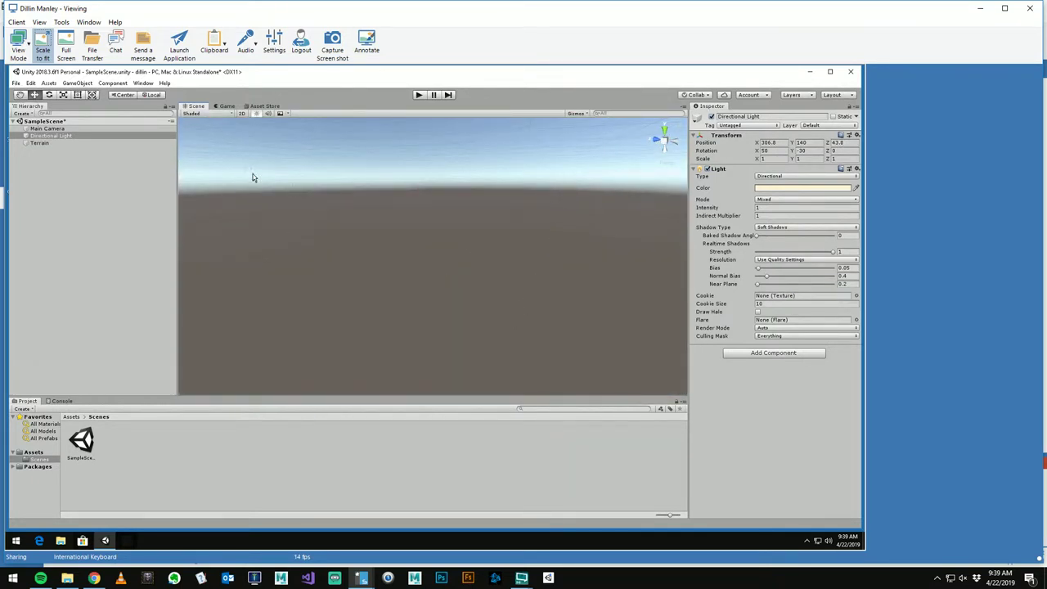
# Focus the view on the terrain and examine how the light falls on its hills and floor.
pyautogui.click(41, 144)
pyautogui.press('f')
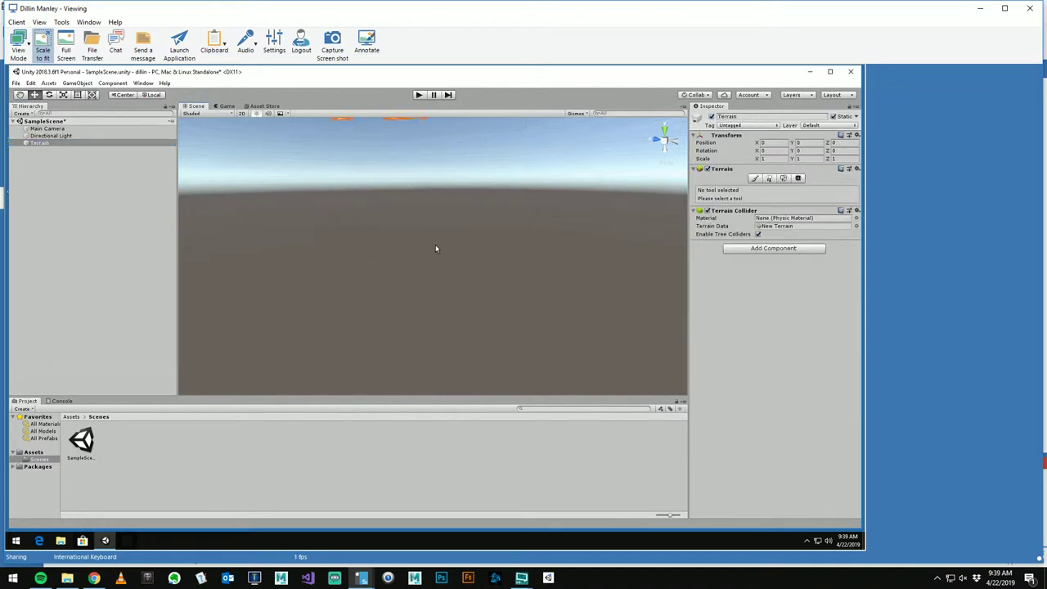
pyautogui.keyDown('alt'); pyautogui.moveTo(435, 247); pyautogui.dragTo(865, 199, button='right'); pyautogui.keyUp('alt')
pyautogui.press('f')
pyautogui.keyDown('alt'); pyautogui.moveTo(537, 191); pyautogui.dragTo(697, 193, button='right'); pyautogui.keyUp('alt')
pyautogui.keyDown('alt'); pyautogui.moveTo(577, 231); pyautogui.dragTo(476, 234); pyautogui.keyUp('alt')
pyautogui.keyDown('alt'); pyautogui.moveTo(475, 234); pyautogui.dragTo(840, 231, button='right'); pyautogui.keyUp('alt')
pyautogui.keyDown('alt'); pyautogui.moveTo(544, 248); pyautogui.dragTo(473, 244); pyautogui.keyUp('alt')
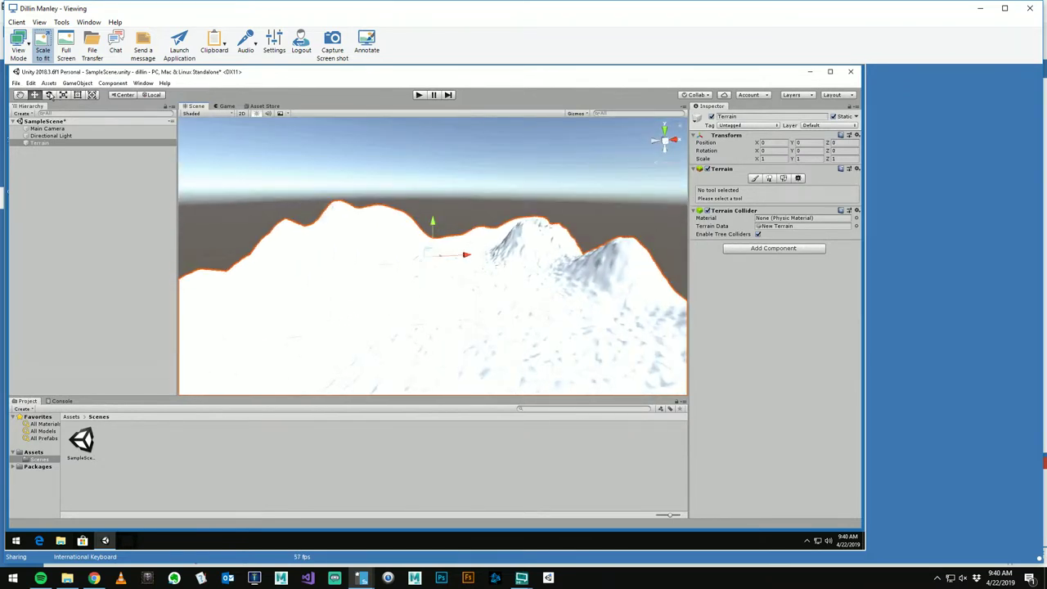
# Rotate the directional light to about X 32.3, Y -191.6, Z -173.8 to bring out shading on the terrain.
pyautogui.click(49, 136)
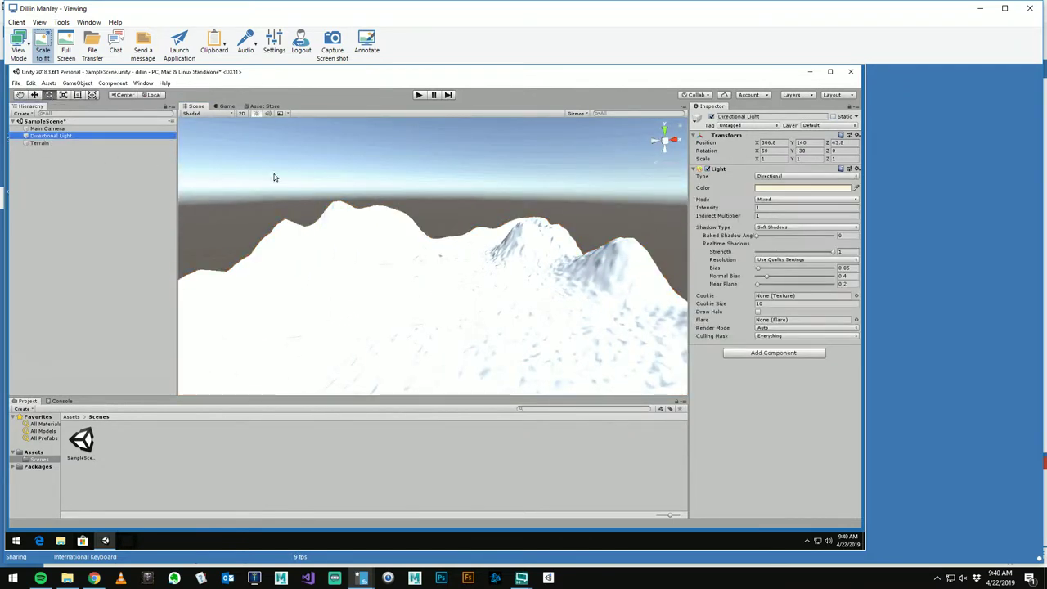
pyautogui.keyDown('alt'); pyautogui.moveTo(491, 239); pyautogui.dragTo(415, 193); pyautogui.keyUp('alt')
pyautogui.moveTo(481, 171); pyautogui.dragTo(472, 123)
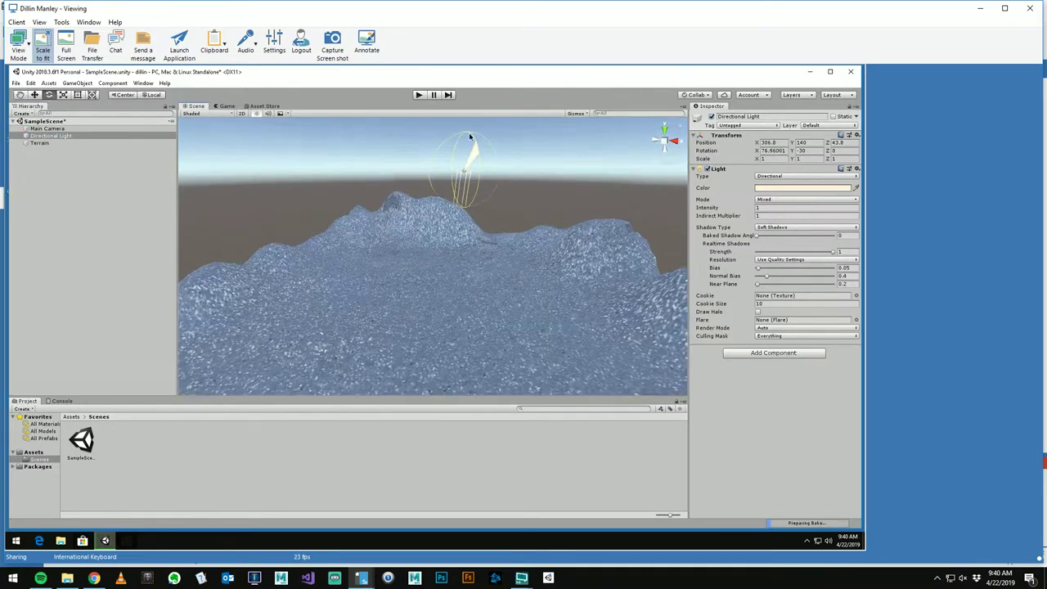
pyautogui.moveTo(473, 189); pyautogui.dragTo(455, 179)
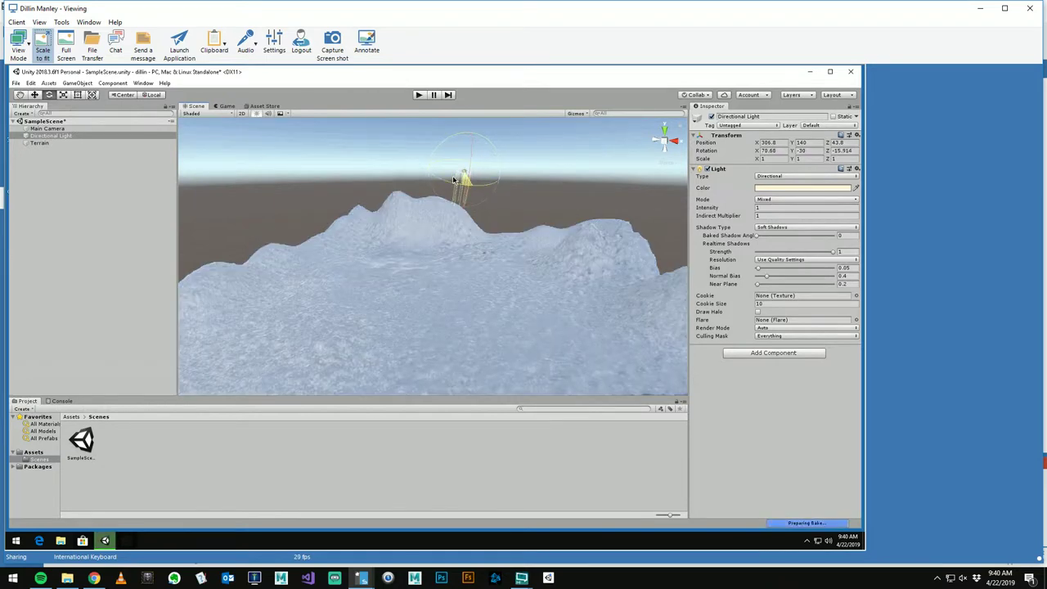
pyautogui.keyDown('alt'); pyautogui.moveTo(569, 203); pyautogui.dragTo(494, 214); pyautogui.keyUp('alt')
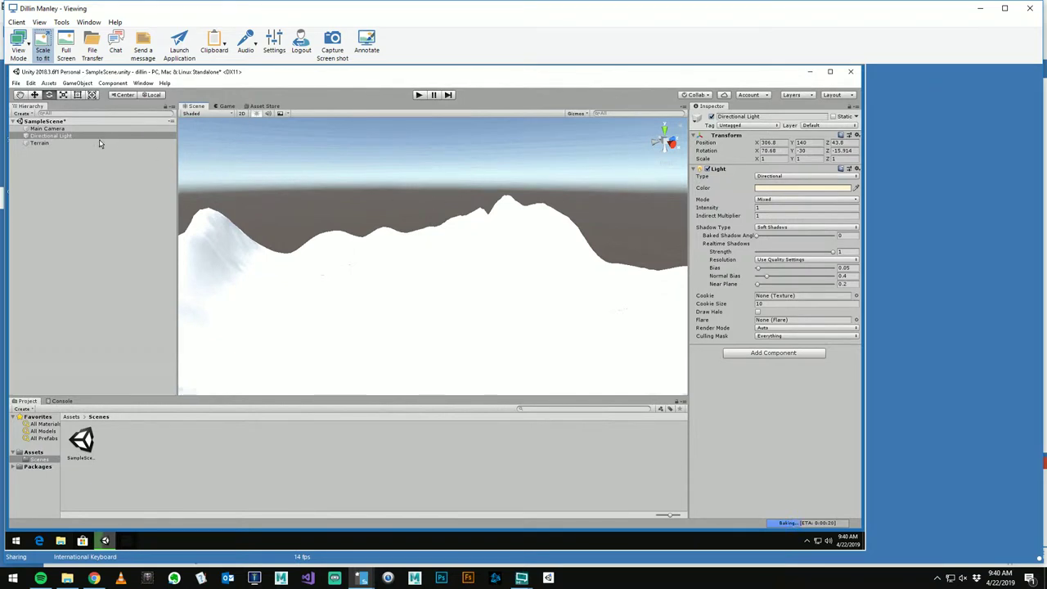
pyautogui.keyDown('alt'); pyautogui.moveTo(308, 177); pyautogui.dragTo(422, 198); pyautogui.keyUp('alt')
pyautogui.keyDown('alt'); pyautogui.moveTo(528, 193); pyautogui.dragTo(434, 185, button='right'); pyautogui.keyUp('alt')
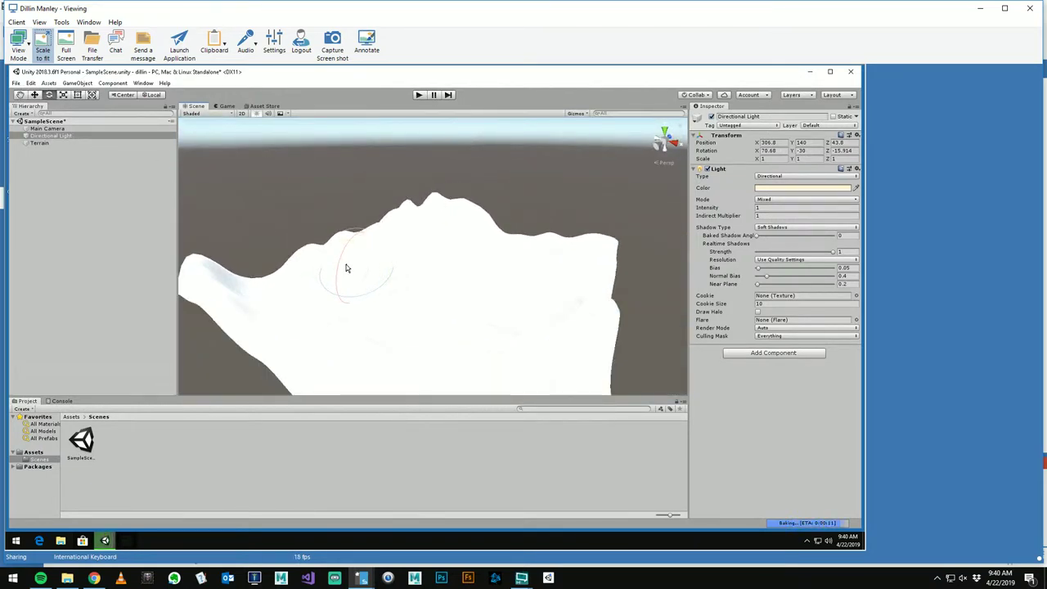
pyautogui.moveTo(343, 226); pyautogui.dragTo(366, 156)
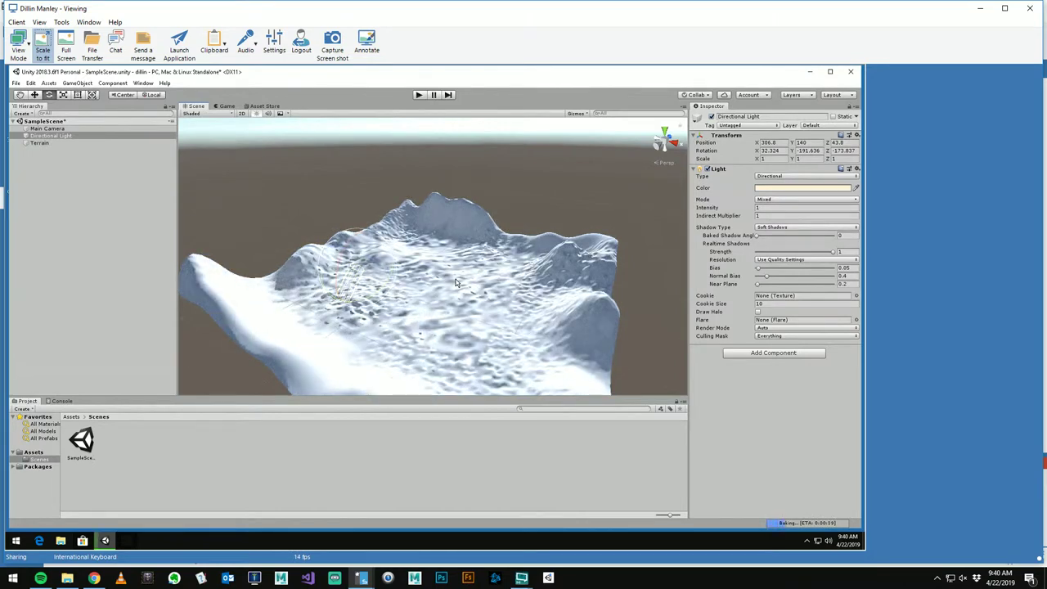
pyautogui.keyDown('alt'); pyautogui.moveTo(442, 253); pyautogui.dragTo(424, 222); pyautogui.keyUp('alt')
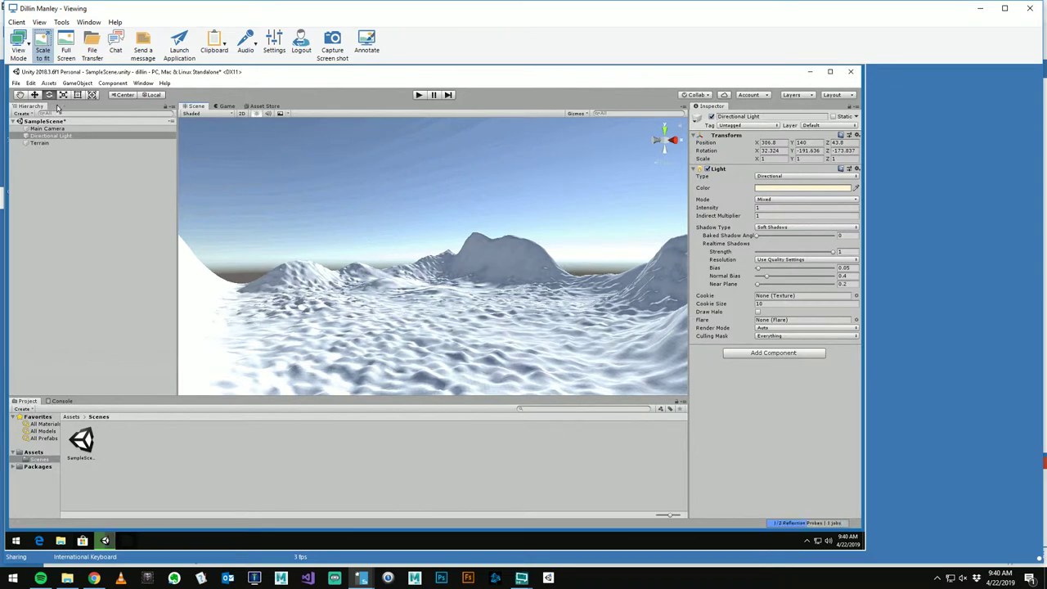
# Smooth part of the terrain's rough floor using Smooth Height with the soft round brush at size 138 and opacity 13.
pyautogui.click(42, 144)
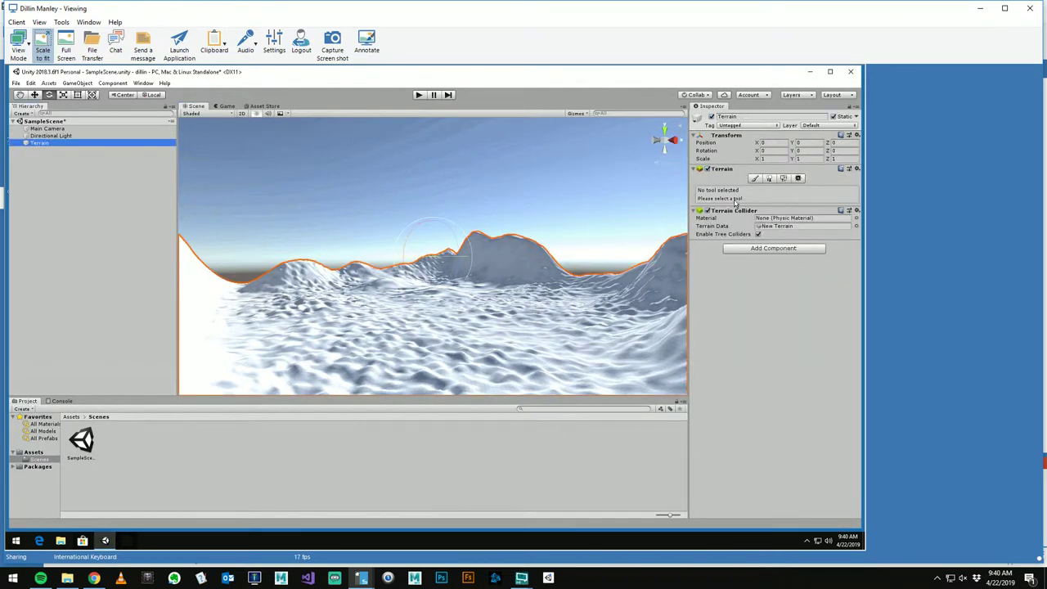
pyautogui.click(754, 179)
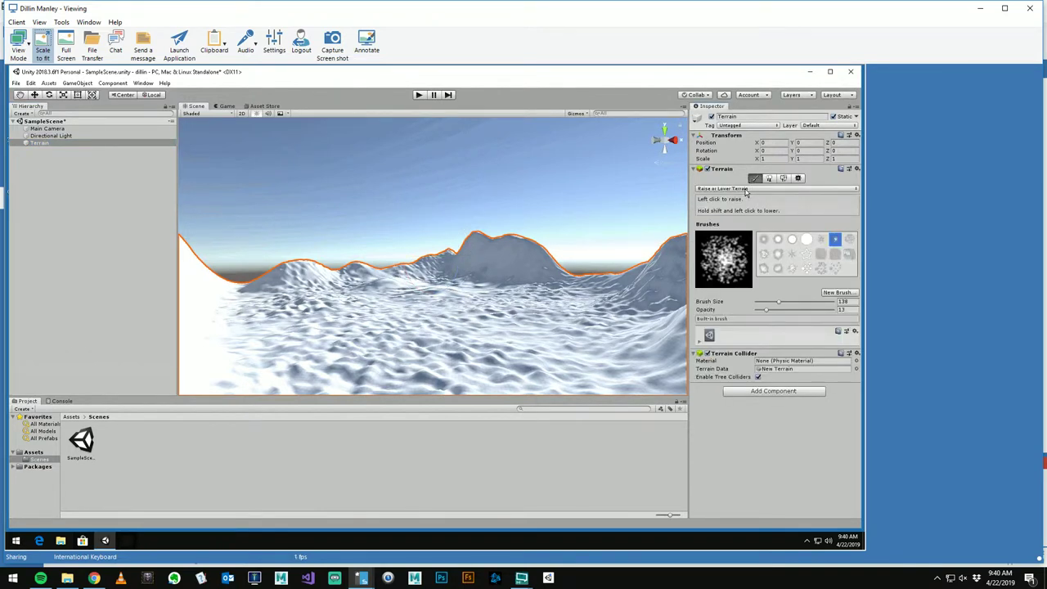
pyautogui.click(746, 189)
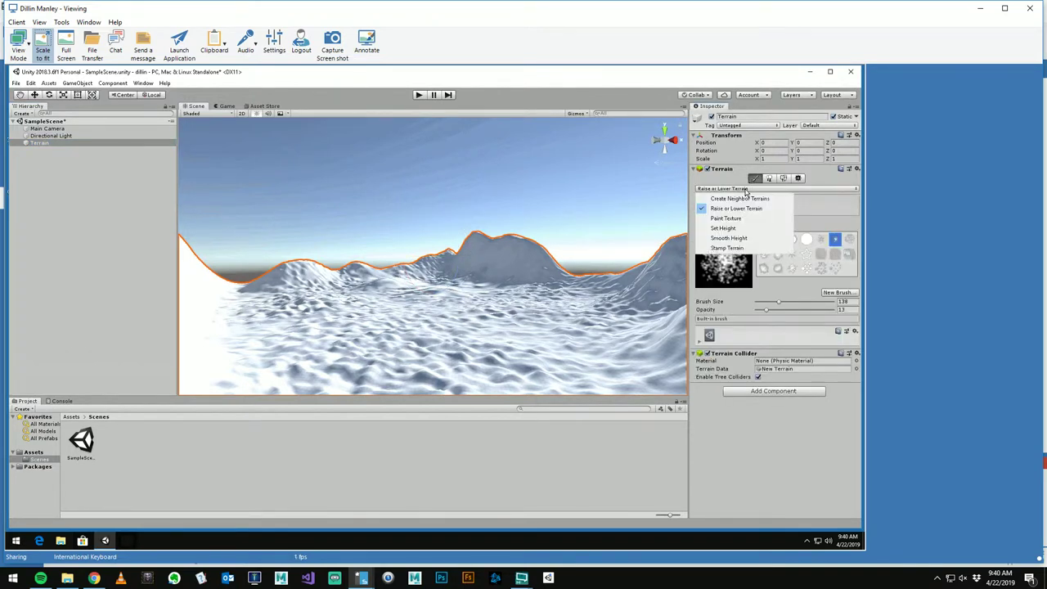
pyautogui.click(734, 238)
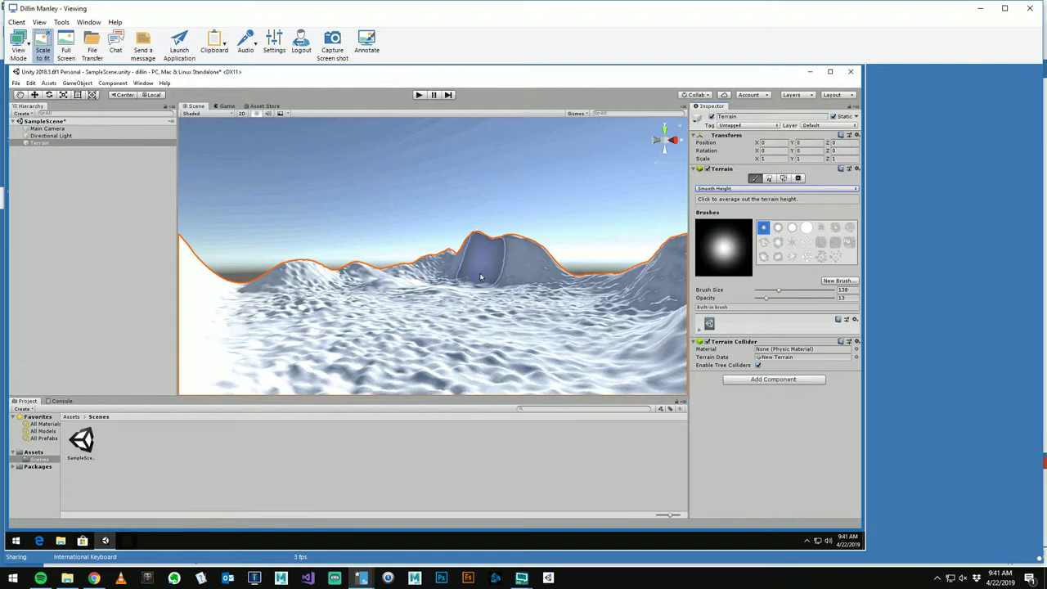
pyautogui.keyDown('alt'); pyautogui.moveTo(471, 280); pyautogui.dragTo(483, 306); pyautogui.keyUp('alt')
pyautogui.moveTo(483, 307); pyautogui.dragTo(403, 295, button='right')
pyautogui.moveTo(403, 295)
pyautogui.mouseDown()
pyautogui.moveTo(369, 349)
pyautogui.moveTo(395, 304)
pyautogui.moveTo(434, 313)
pyautogui.moveTo(436, 339)
pyautogui.mouseUp()
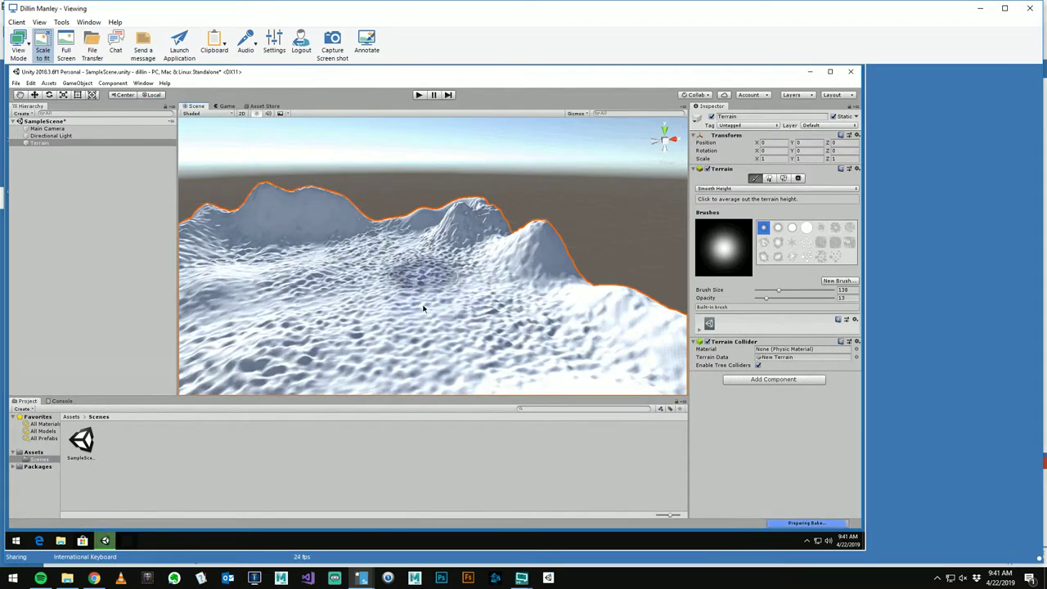
# Raise the smoothing opacity to 71 and smooth the near part of the terrain floor more strongly.
pyautogui.click(778, 299)
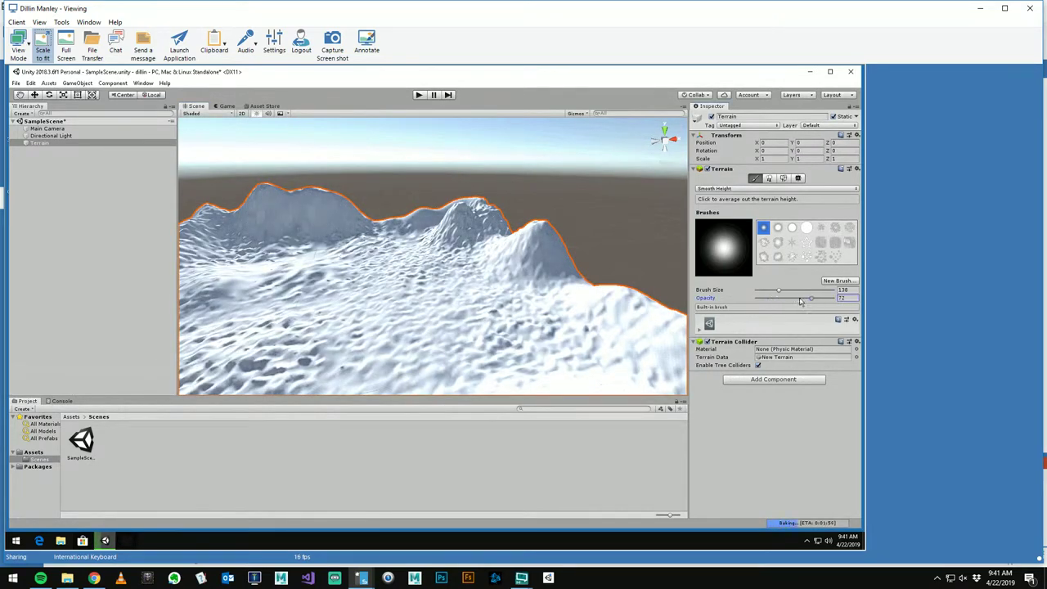
pyautogui.moveTo(360, 357)
pyautogui.mouseDown()
pyautogui.moveTo(463, 329)
pyautogui.moveTo(422, 310)
pyautogui.moveTo(453, 352)
pyautogui.moveTo(446, 327)
pyautogui.moveTo(471, 323)
pyautogui.moveTo(480, 334)
pyautogui.moveTo(460, 349)
pyautogui.moveTo(470, 303)
pyautogui.moveTo(455, 340)
pyautogui.moveTo(469, 314)
pyautogui.moveTo(461, 330)
pyautogui.moveTo(501, 327)
pyautogui.moveTo(617, 267)
pyautogui.moveTo(531, 287)
pyautogui.moveTo(469, 287)
pyautogui.mouseUp()
pyautogui.moveTo(469, 286)
pyautogui.mouseDown(button='right')
pyautogui.moveTo(496, 290)
pyautogui.moveTo(491, 304)
pyautogui.mouseUp(button='right')
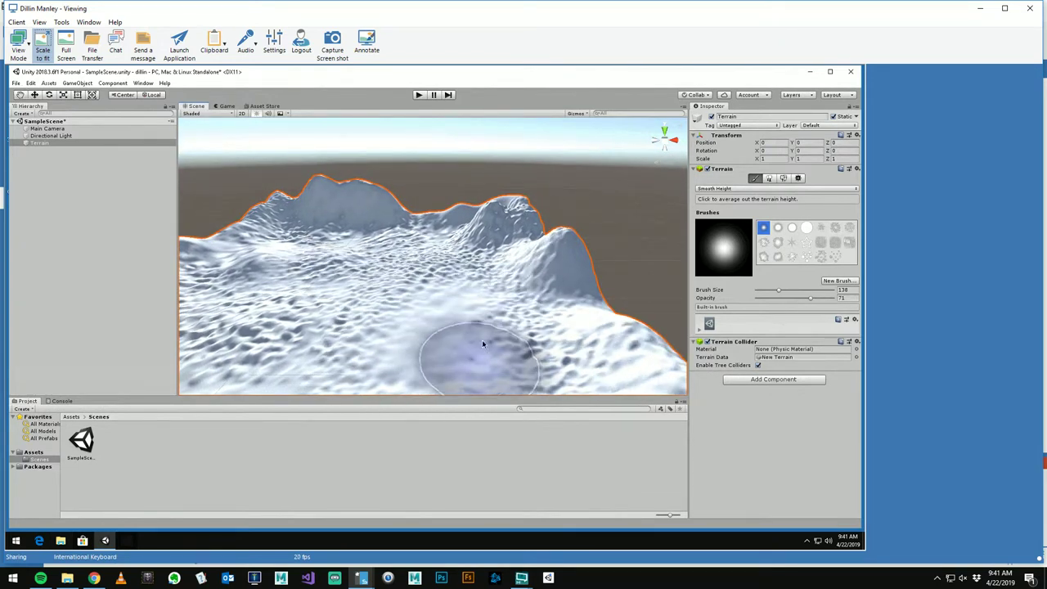
pyautogui.moveTo(482, 332)
pyautogui.mouseDown()
pyautogui.moveTo(470, 355)
pyautogui.moveTo(390, 346)
pyautogui.moveTo(367, 324)
pyautogui.moveTo(365, 365)
pyautogui.moveTo(384, 321)
pyautogui.moveTo(396, 357)
pyautogui.mouseUp()
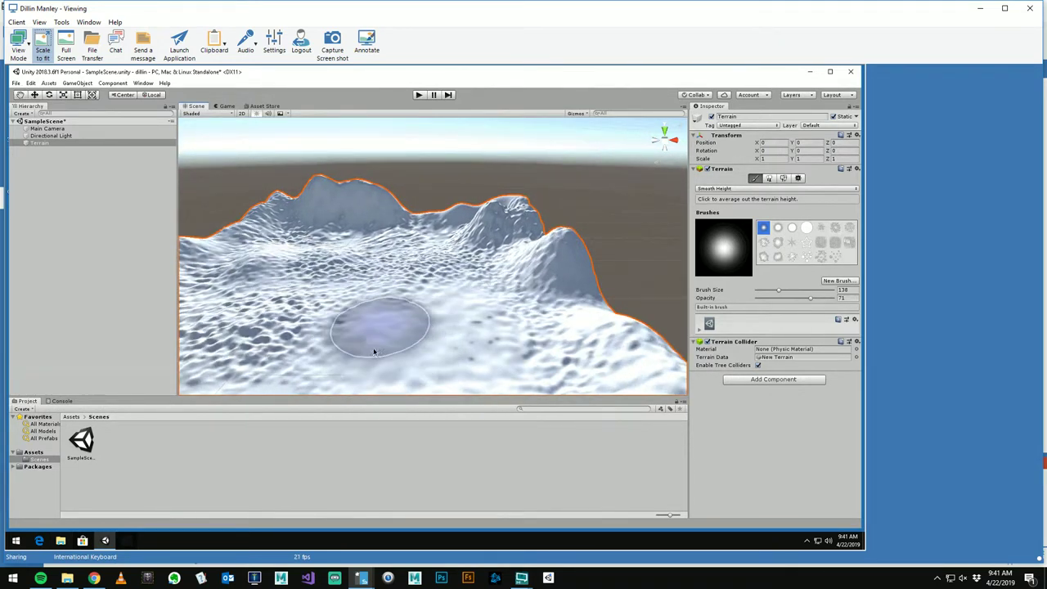
pyautogui.moveTo(365, 340)
pyautogui.mouseDown()
pyautogui.moveTo(344, 353)
pyautogui.moveTo(368, 320)
pyautogui.moveTo(407, 318)
pyautogui.moveTo(473, 381)
pyautogui.moveTo(467, 310)
pyautogui.moveTo(438, 337)
pyautogui.moveTo(403, 313)
pyautogui.moveTo(409, 288)
pyautogui.moveTo(400, 349)
pyautogui.moveTo(382, 330)
pyautogui.moveTo(360, 339)
pyautogui.moveTo(404, 352)
pyautogui.moveTo(393, 357)
pyautogui.moveTo(401, 344)
pyautogui.moveTo(479, 360)
pyautogui.mouseUp()
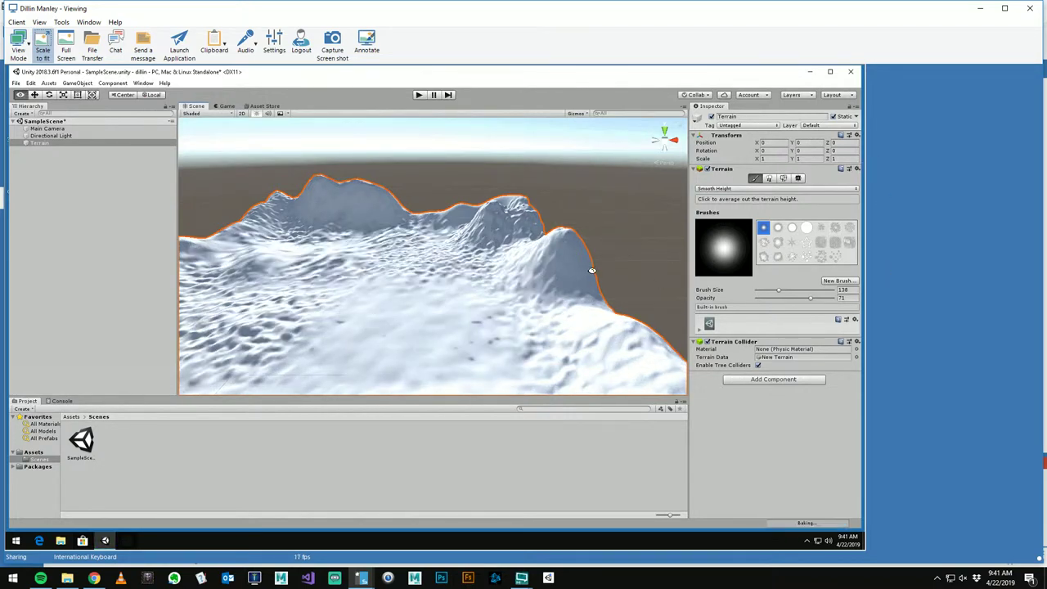
pyautogui.keyDown('alt'); pyautogui.moveTo(591, 271); pyautogui.dragTo(598, 272); pyautogui.keyUp('alt')
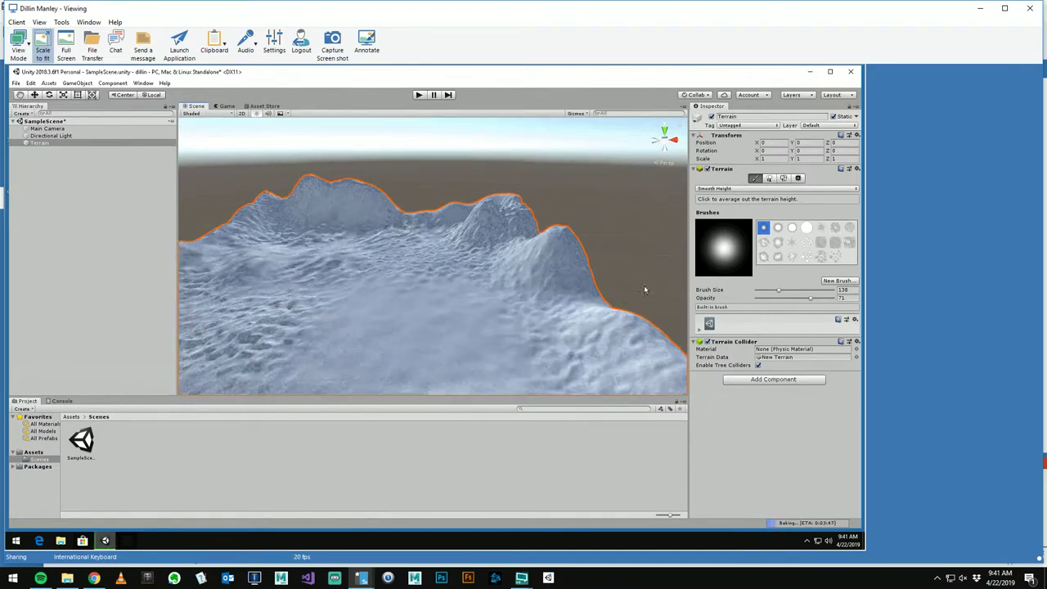
# Flatten a large patch of the near terrain floor to height 0 with the Set Height tool.
pyautogui.click(750, 189)
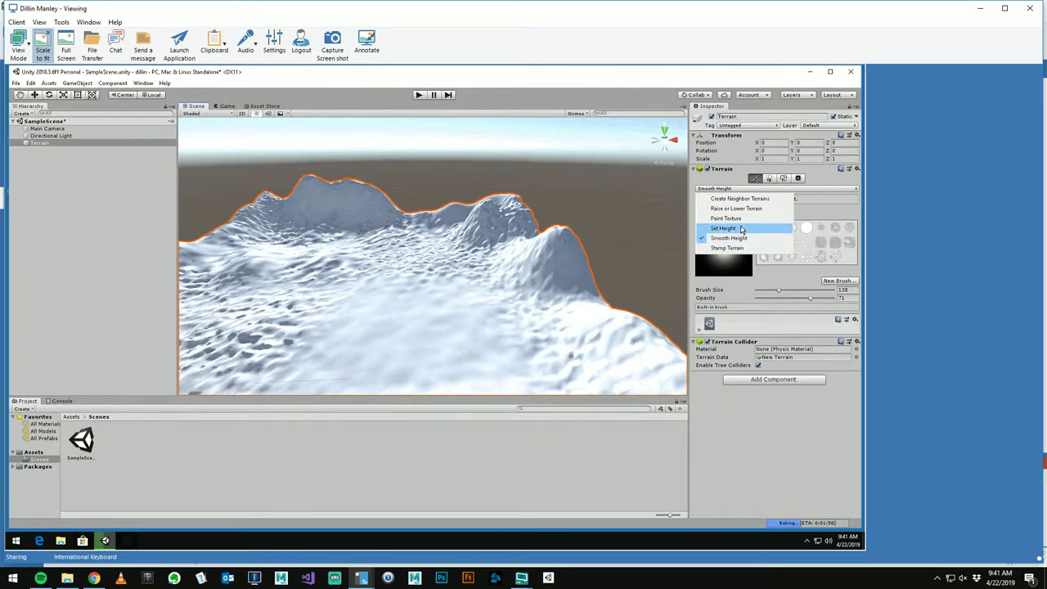
pyautogui.click(741, 229)
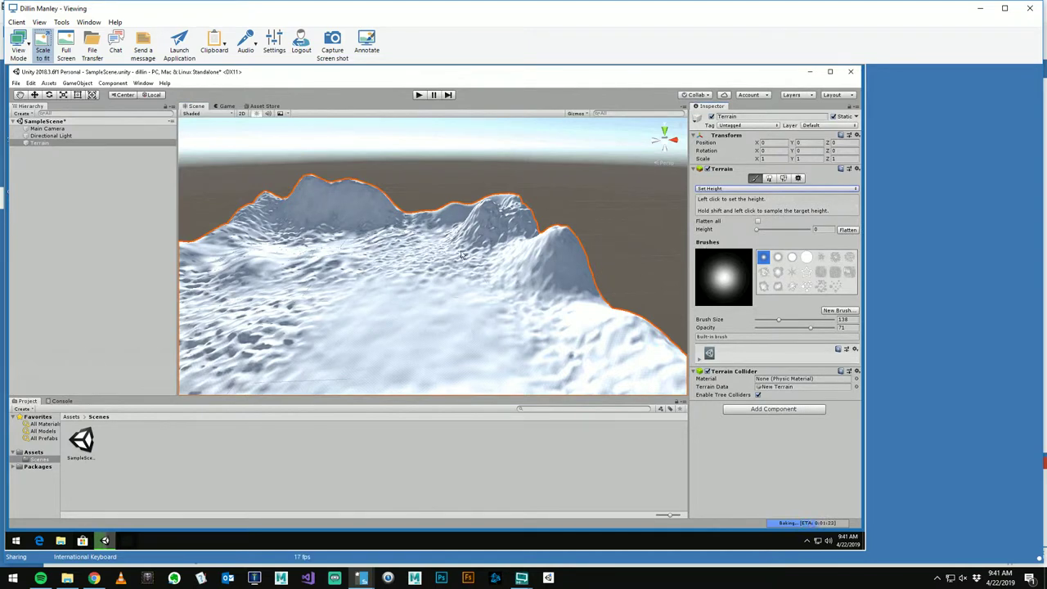
pyautogui.moveTo(422, 335)
pyautogui.mouseDown()
pyautogui.moveTo(406, 324)
pyautogui.moveTo(434, 332)
pyautogui.moveTo(426, 324)
pyautogui.moveTo(434, 311)
pyautogui.moveTo(366, 287)
pyautogui.moveTo(423, 316)
pyautogui.moveTo(584, 240)
pyautogui.moveTo(372, 333)
pyautogui.moveTo(434, 287)
pyautogui.moveTo(441, 312)
pyautogui.moveTo(338, 304)
pyautogui.moveTo(365, 313)
pyautogui.moveTo(313, 314)
pyautogui.moveTo(334, 298)
pyautogui.moveTo(343, 306)
pyautogui.moveTo(433, 295)
pyautogui.moveTo(362, 289)
pyautogui.moveTo(531, 234)
pyautogui.moveTo(561, 265)
pyautogui.mouseUp()
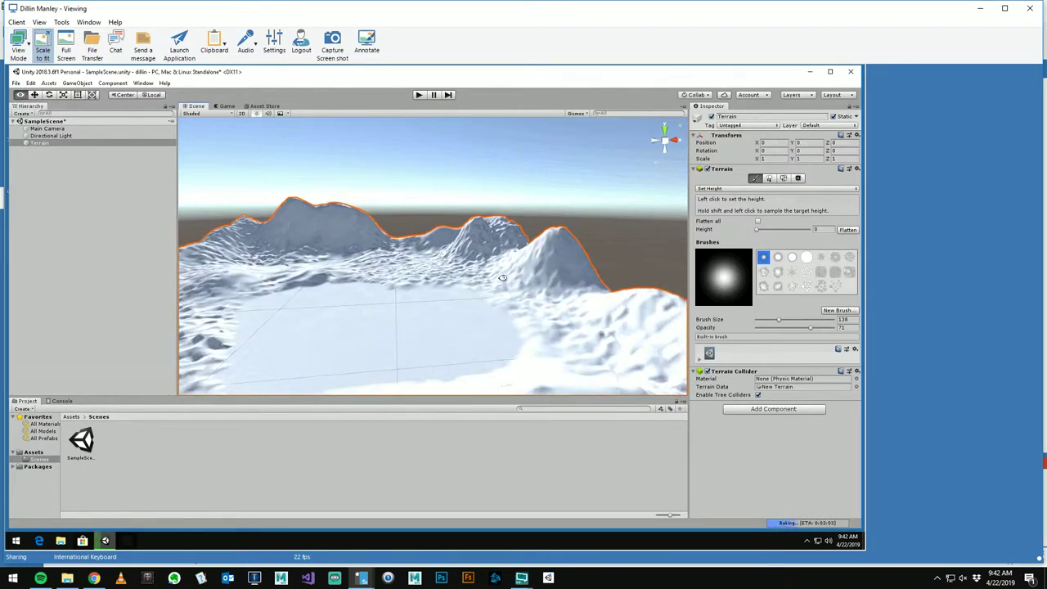
# Switch the terrain tool to Paint Texture and look through the textures available for a new terrain layer.
pyautogui.click(737, 189)
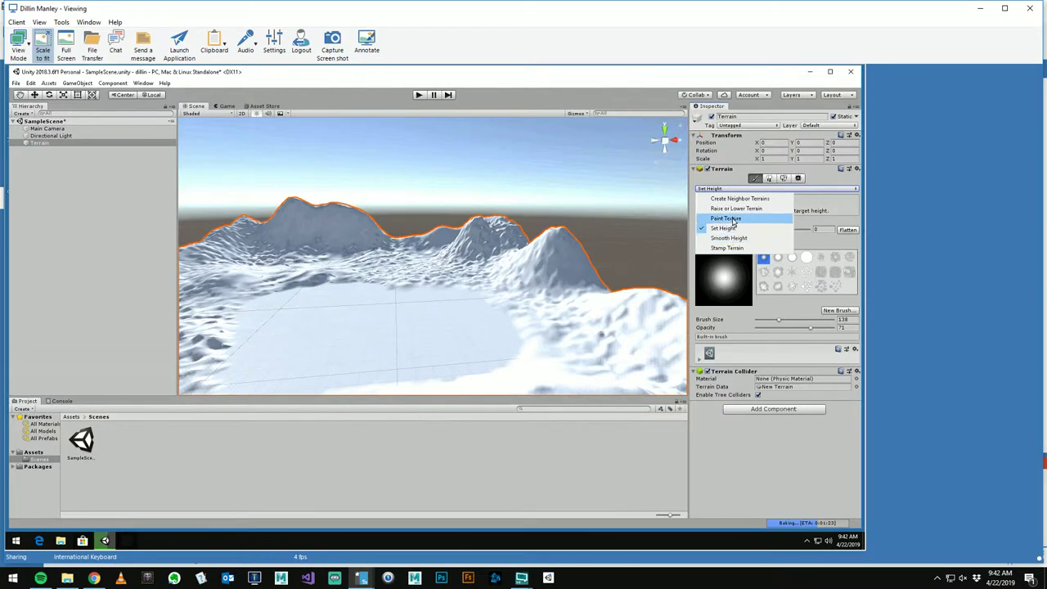
pyautogui.click(732, 219)
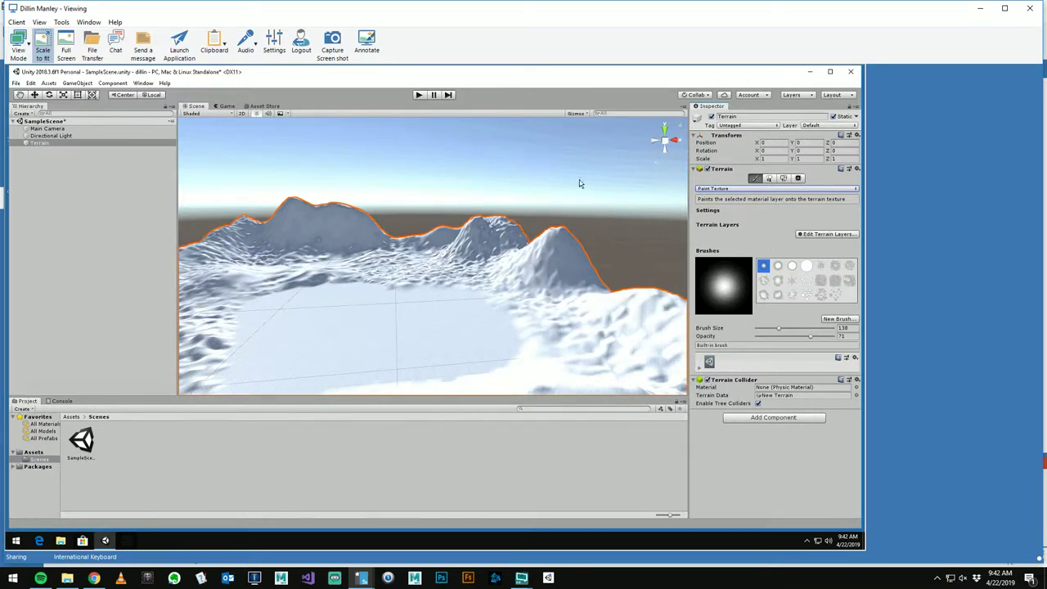
pyautogui.click(804, 235)
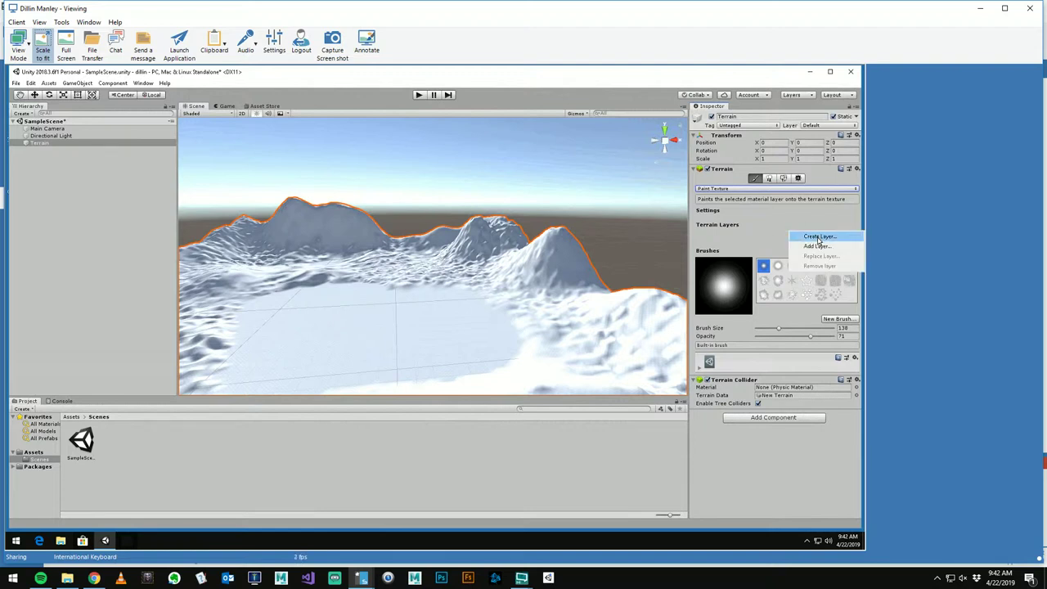
pyautogui.click(818, 236)
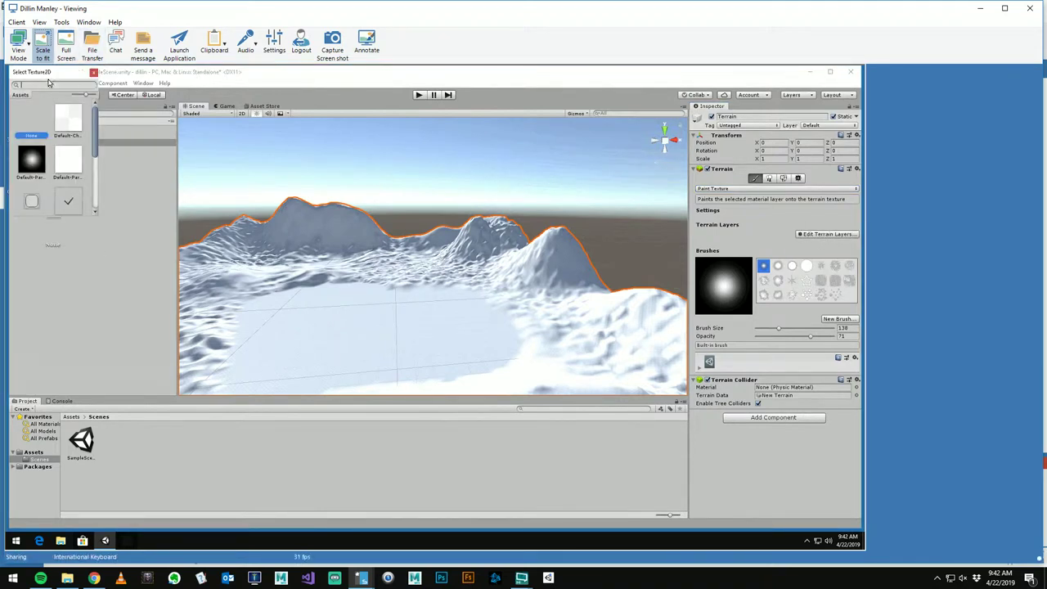
pyautogui.moveTo(47, 82); pyautogui.dragTo(317, 160)
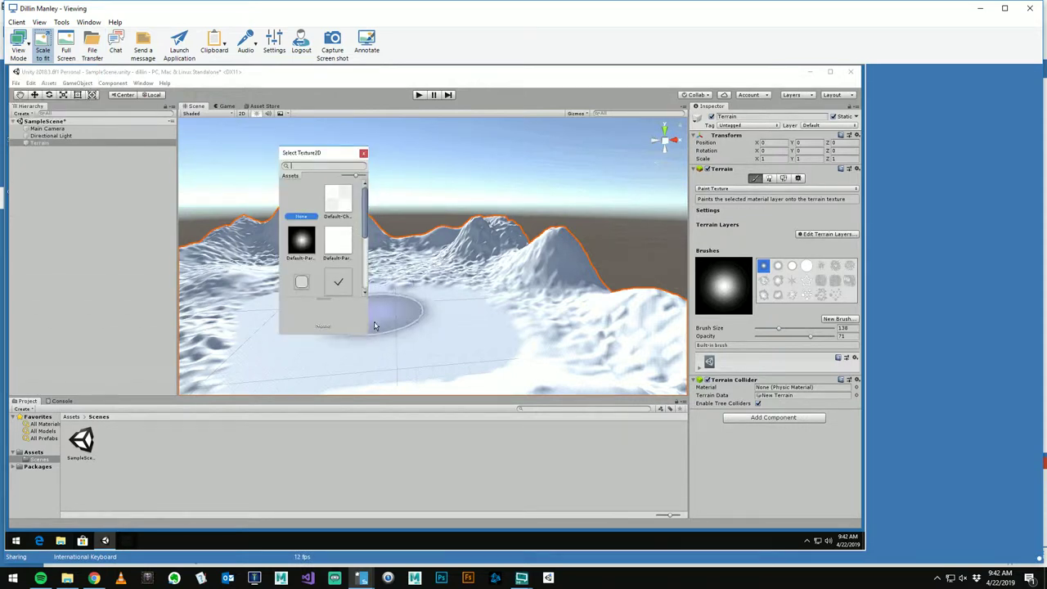
pyautogui.moveTo(368, 333); pyautogui.dragTo(527, 404)
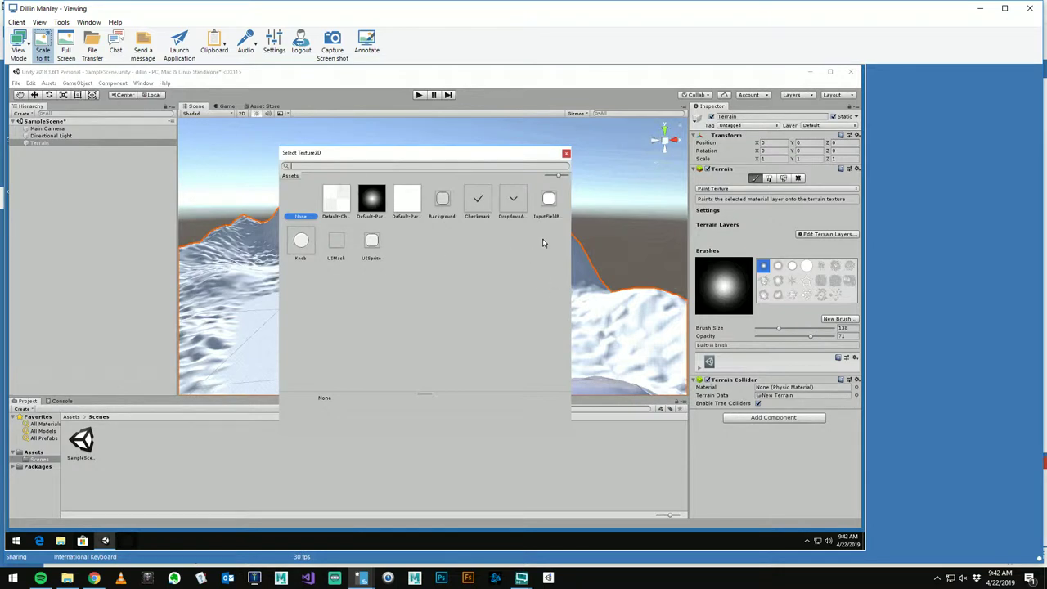
pyautogui.click(565, 153)
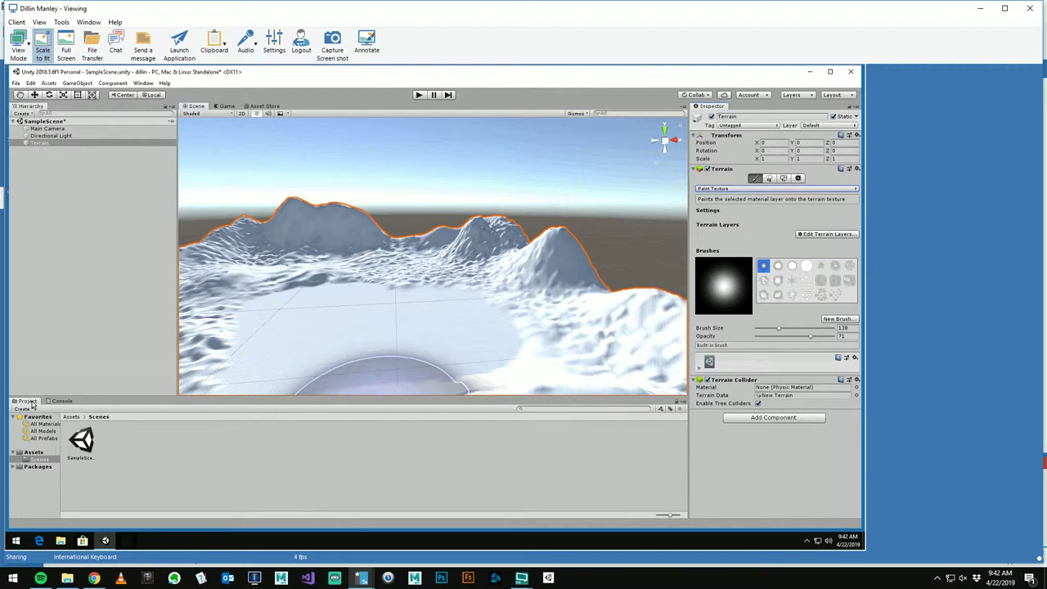
# Dock the Project panel directly beneath the Hierarchy.
pyautogui.moveTo(33, 404); pyautogui.dragTo(229, 379)
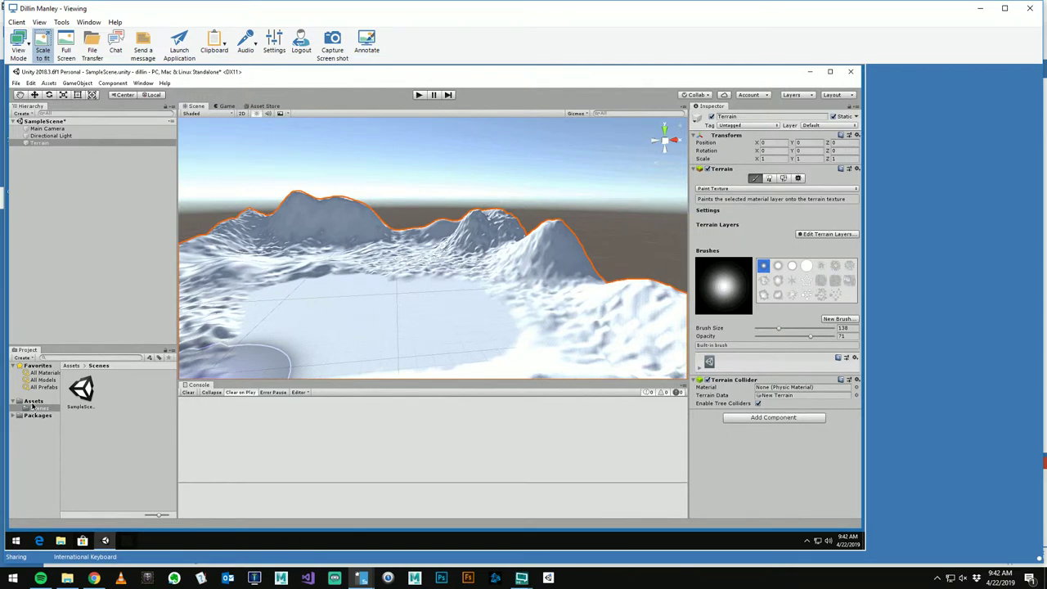
pyautogui.click(33, 402)
pyautogui.rightClick(33, 403)
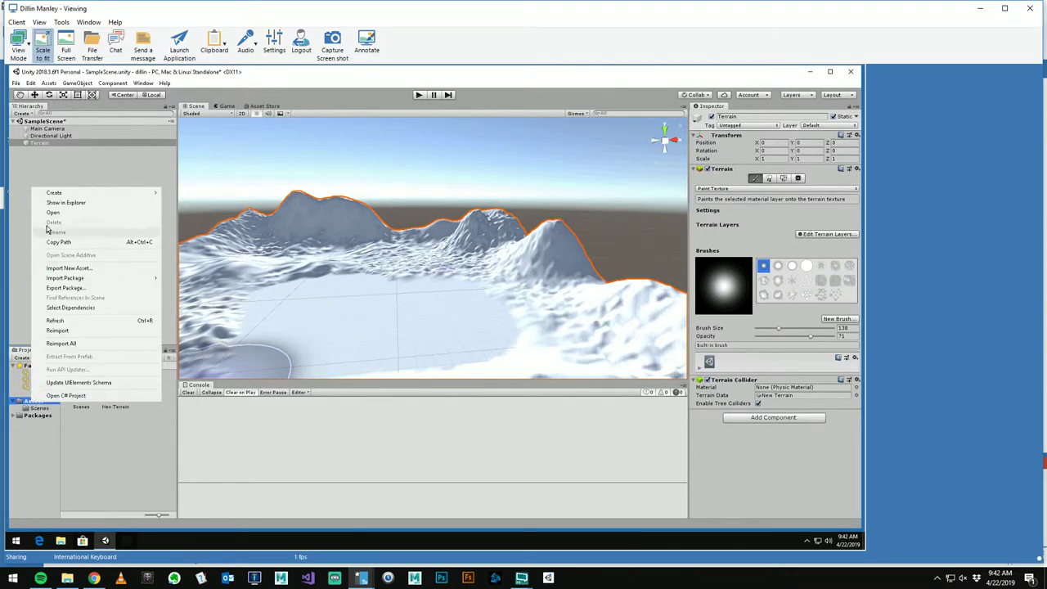
pyautogui.moveTo(55, 196)
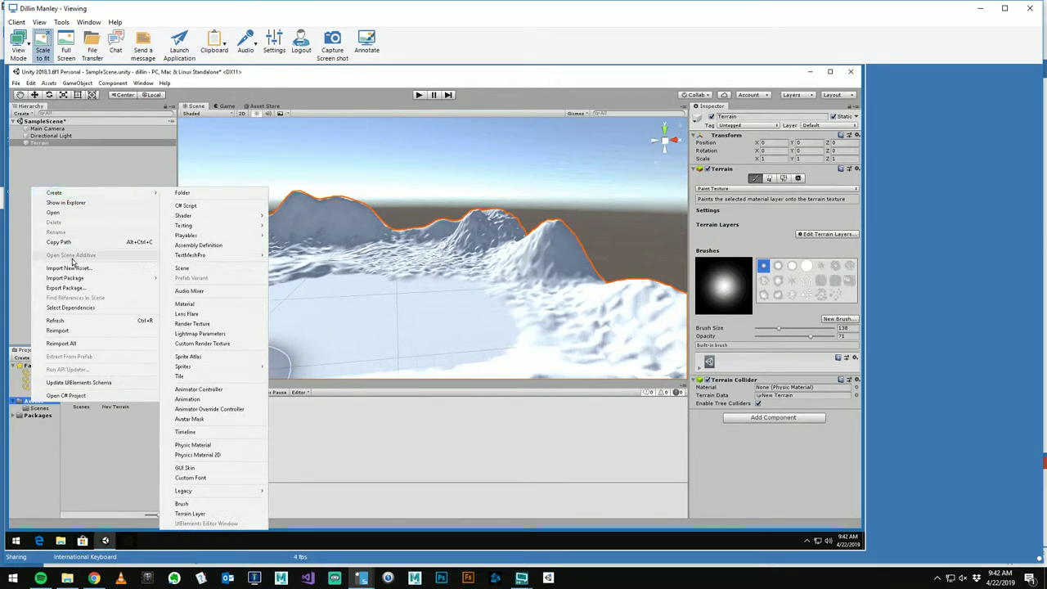
pyautogui.moveTo(76, 279)
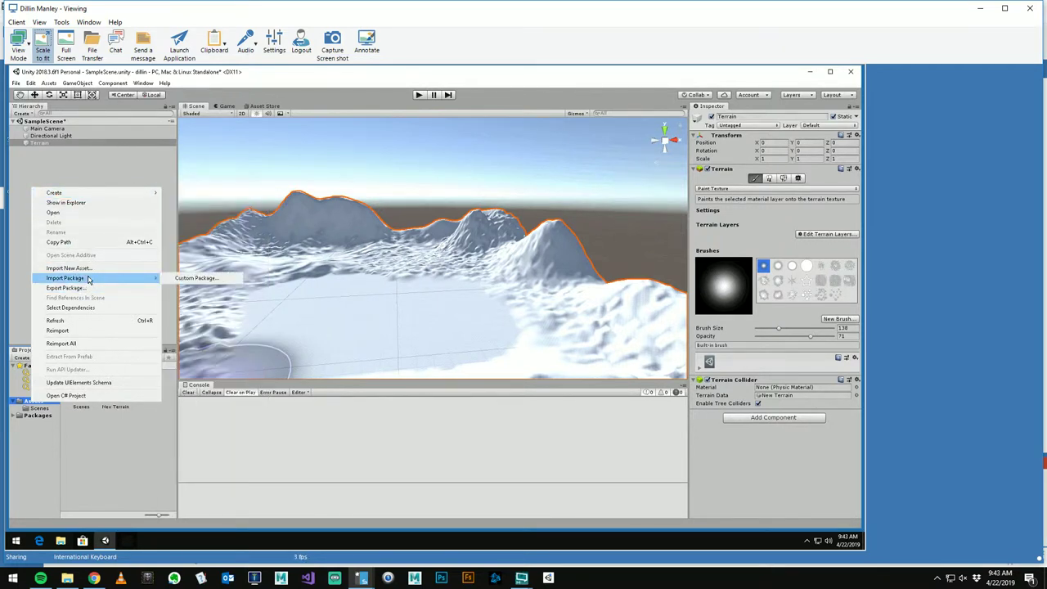
pyautogui.click(174, 283)
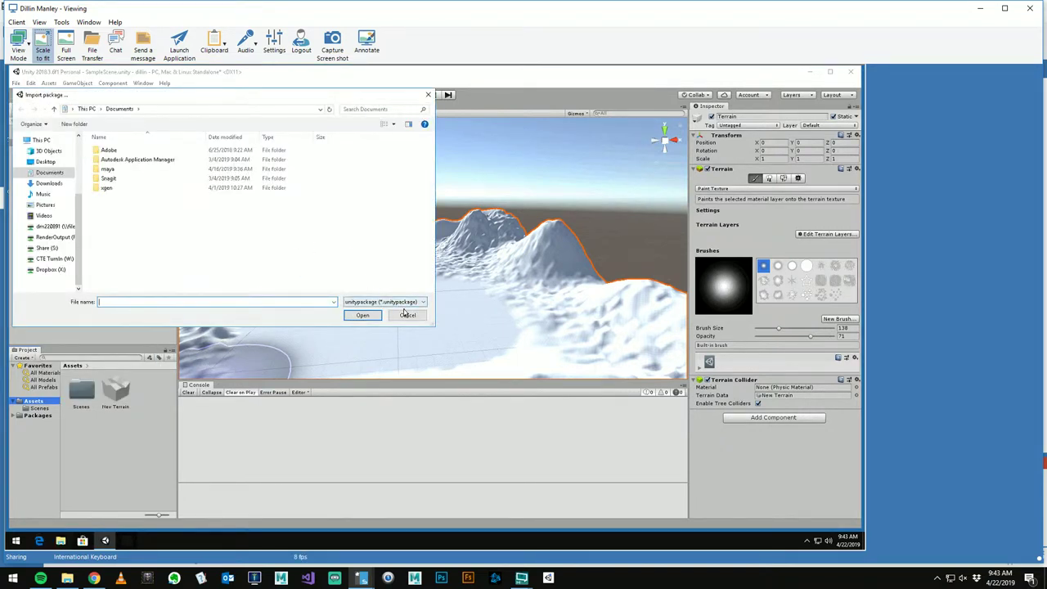
pyautogui.click(408, 315)
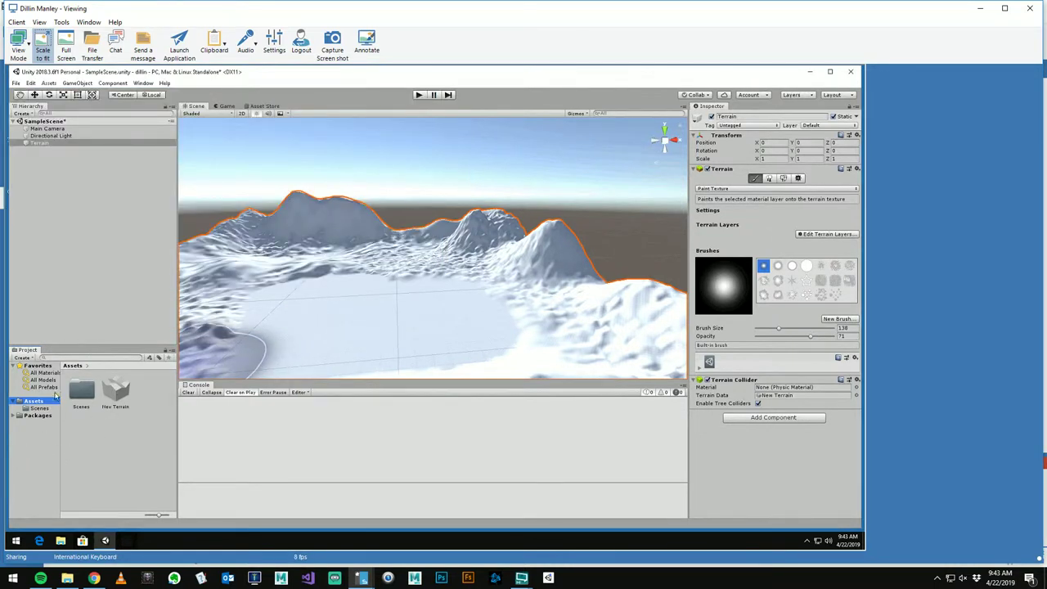
# Change the Project panel to the one-column layout and check what the Packages folder contains.
pyautogui.click(172, 353)
pyautogui.click(193, 360)
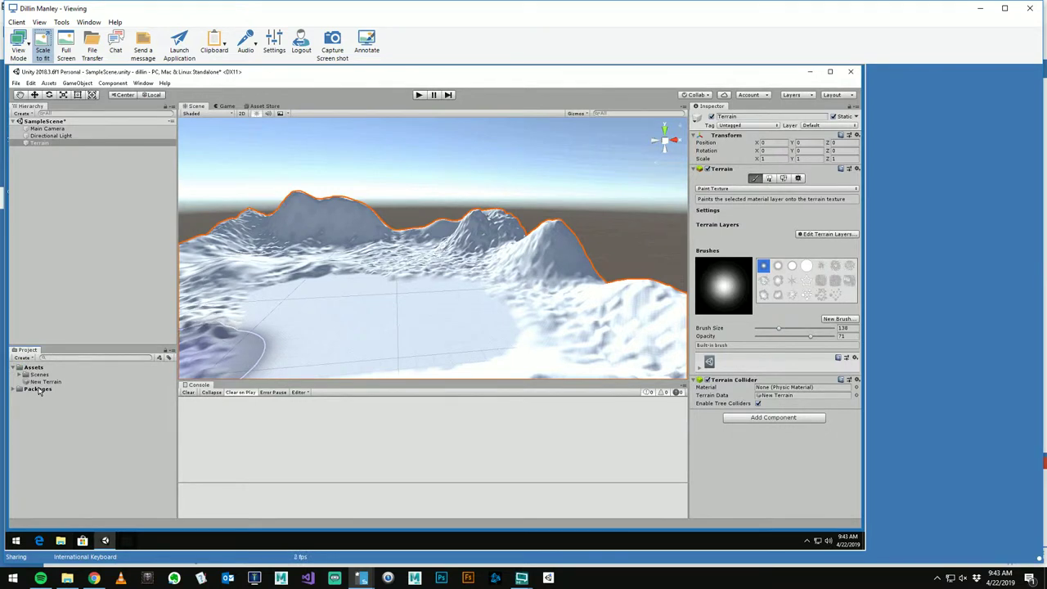
pyautogui.click(39, 390)
pyautogui.click(18, 389)
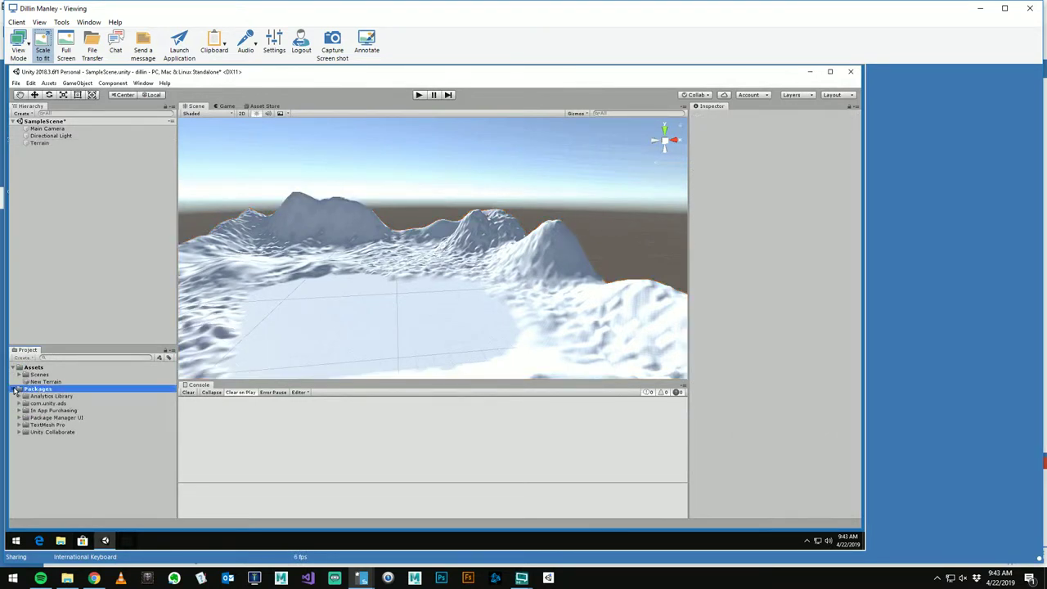
pyautogui.click(17, 391)
pyautogui.click(26, 369)
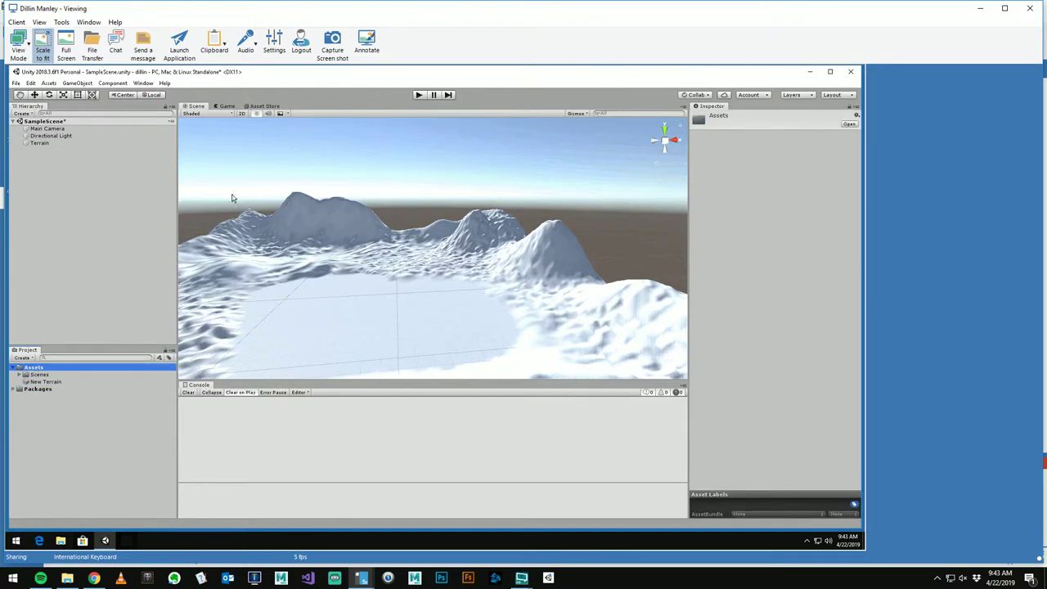
pyautogui.click(30, 234)
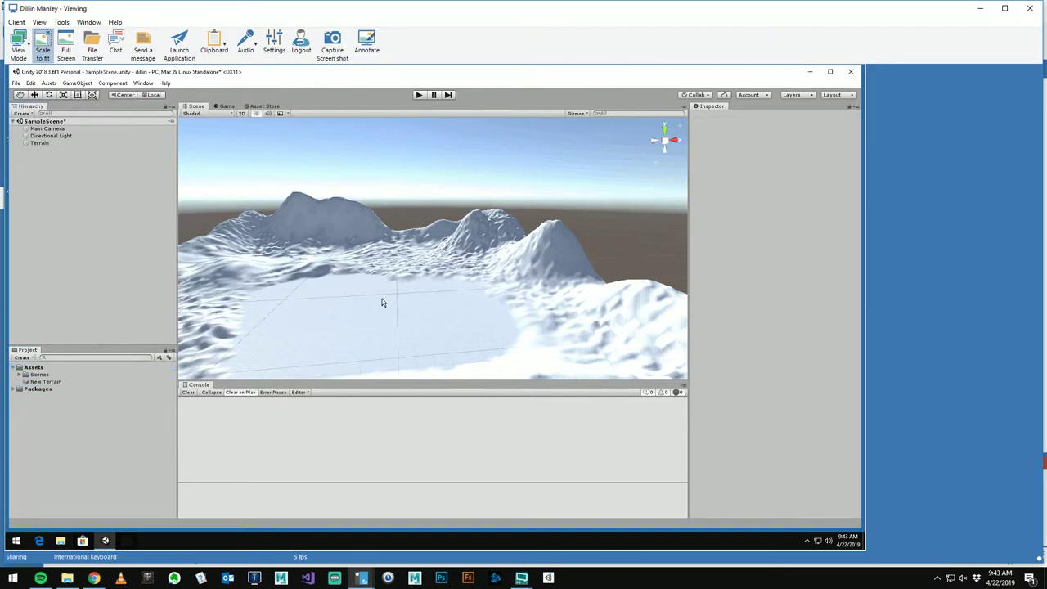
pyautogui.moveTo(497, 200); pyautogui.dragTo(556, 189, button='middle')
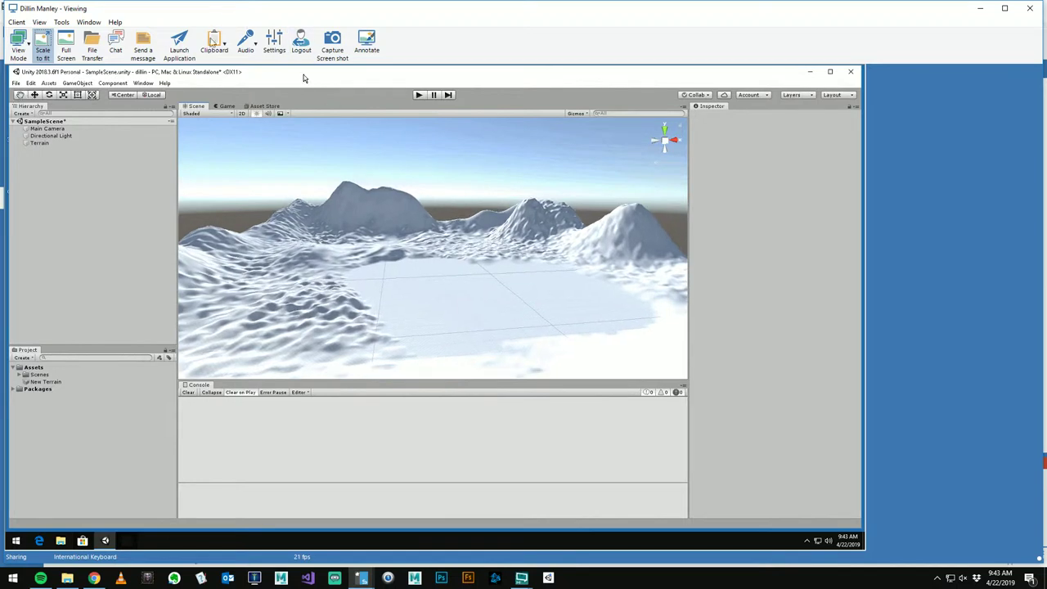
# Look through the built-in packages in the Package Manager and view the details of the Terrain package.
pyautogui.click(145, 83)
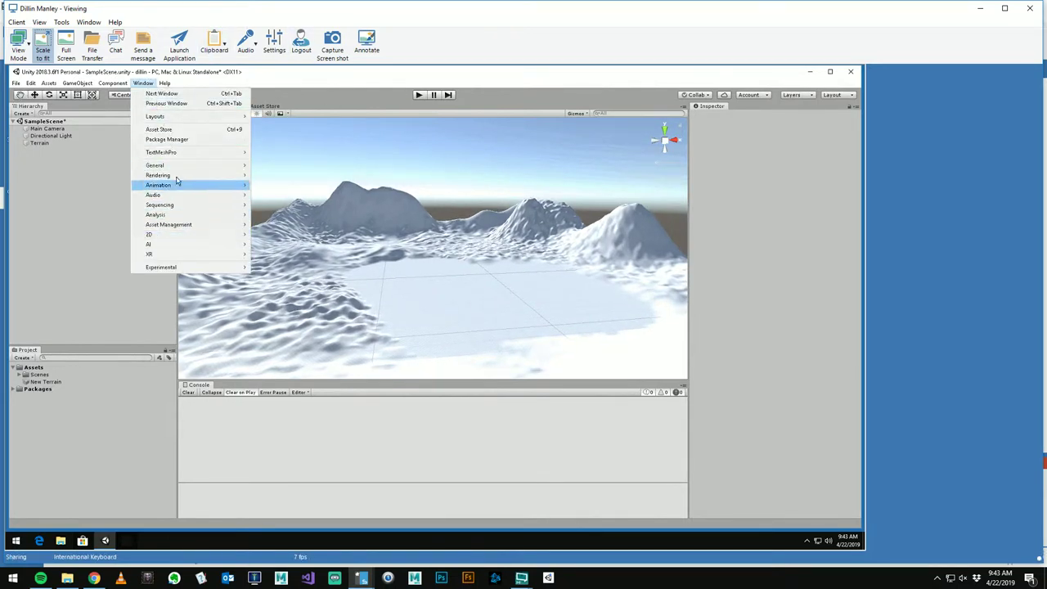
pyautogui.click(168, 139)
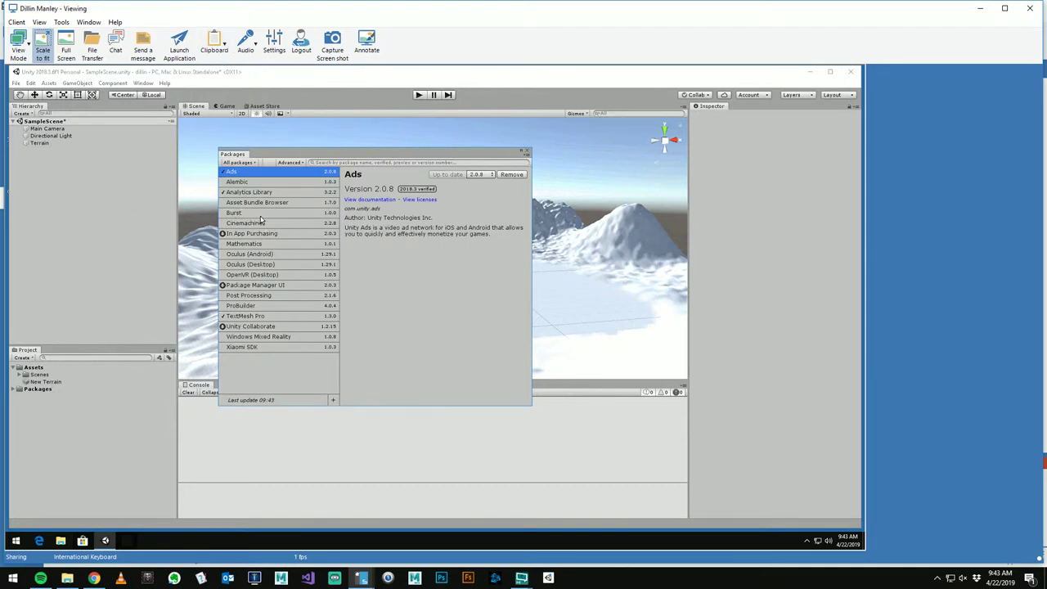
pyautogui.click(249, 163)
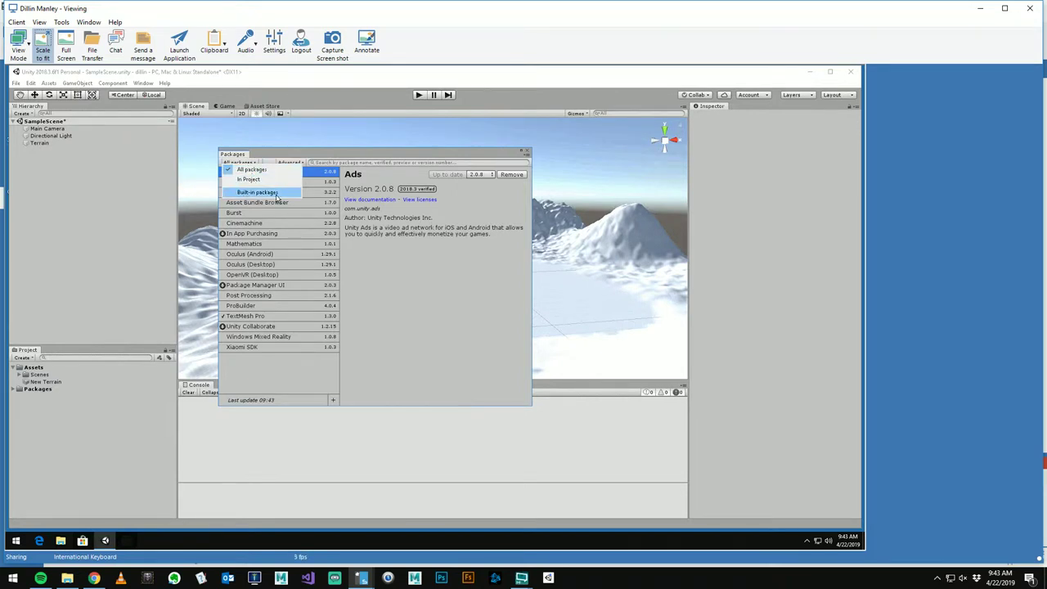
pyautogui.click(258, 192)
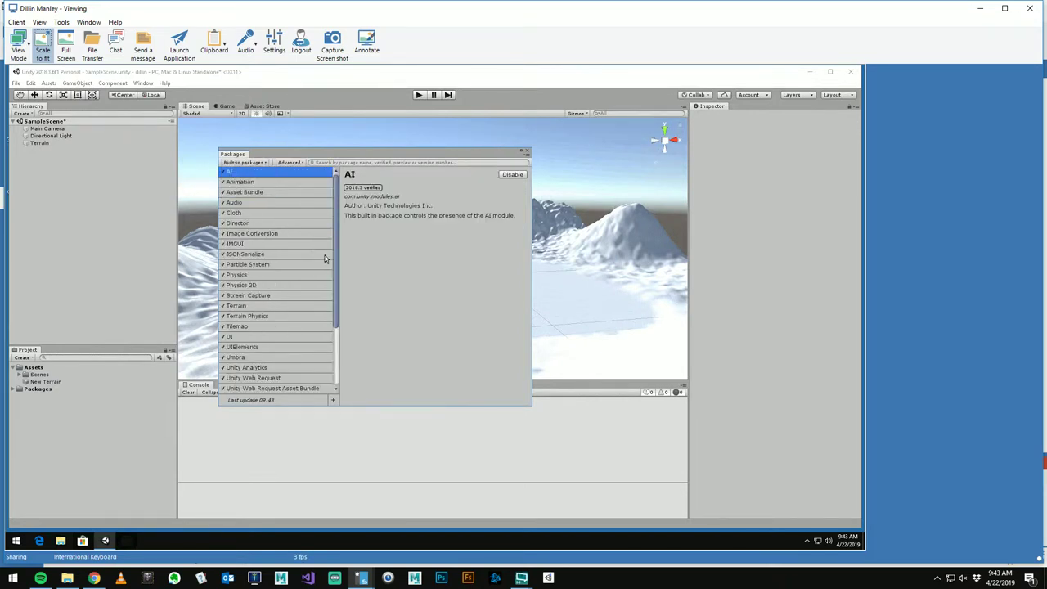
pyautogui.scroll(-2, 325, 258)
pyautogui.click(240, 266)
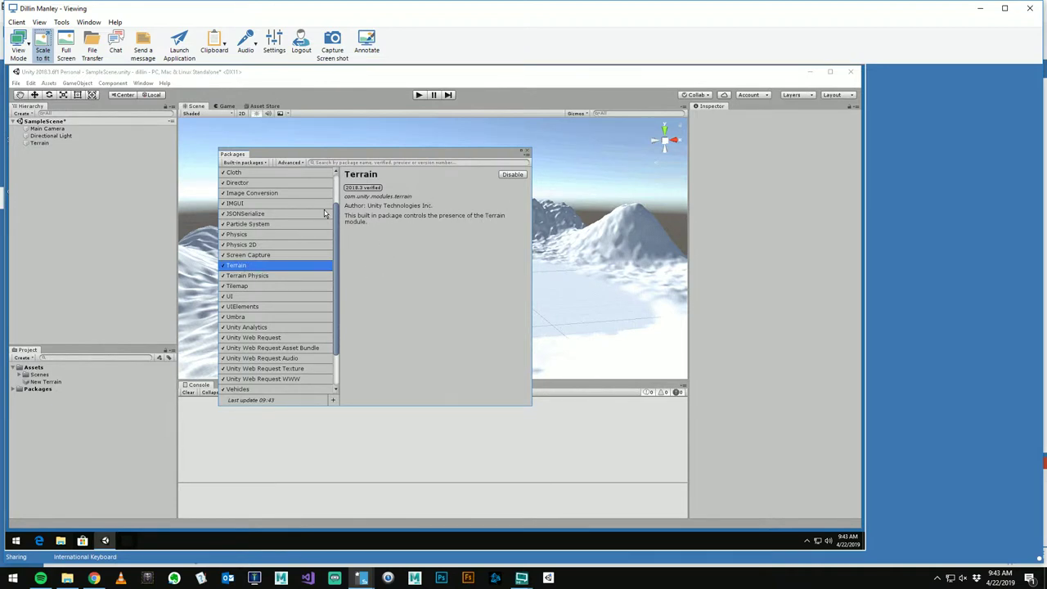
pyautogui.scroll(2, 307, 272)
pyautogui.scroll(-4, 302, 274)
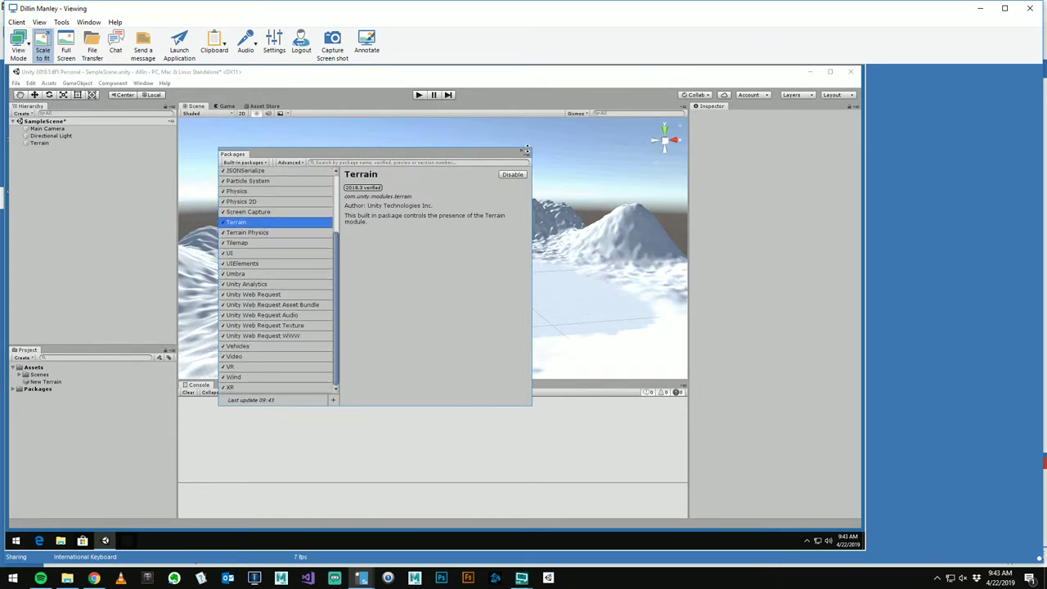
pyautogui.click(526, 153)
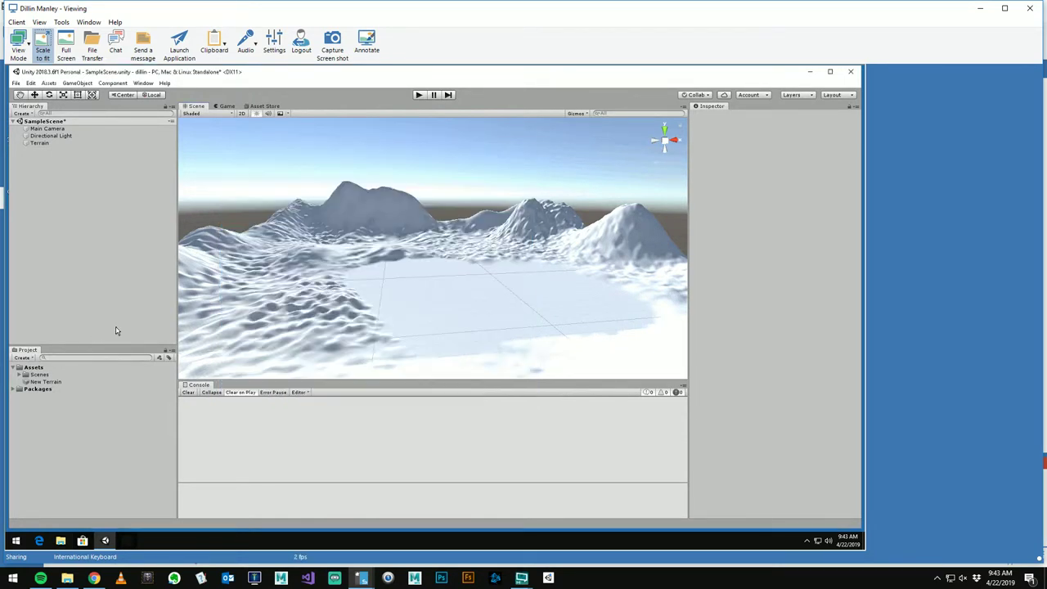
pyautogui.click(36, 368)
pyautogui.rightClick(39, 369)
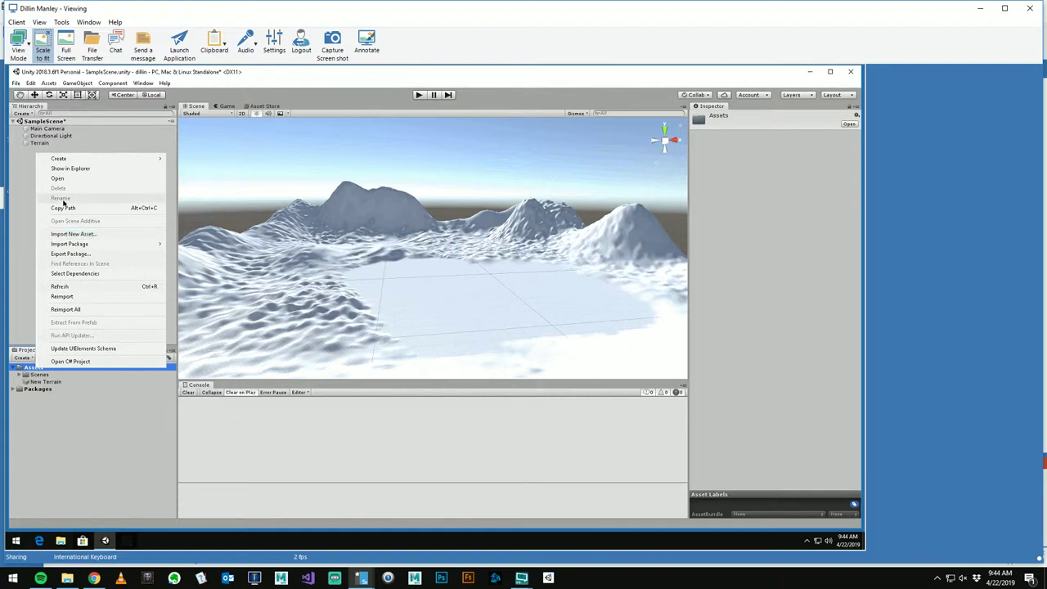
pyautogui.click(16, 213)
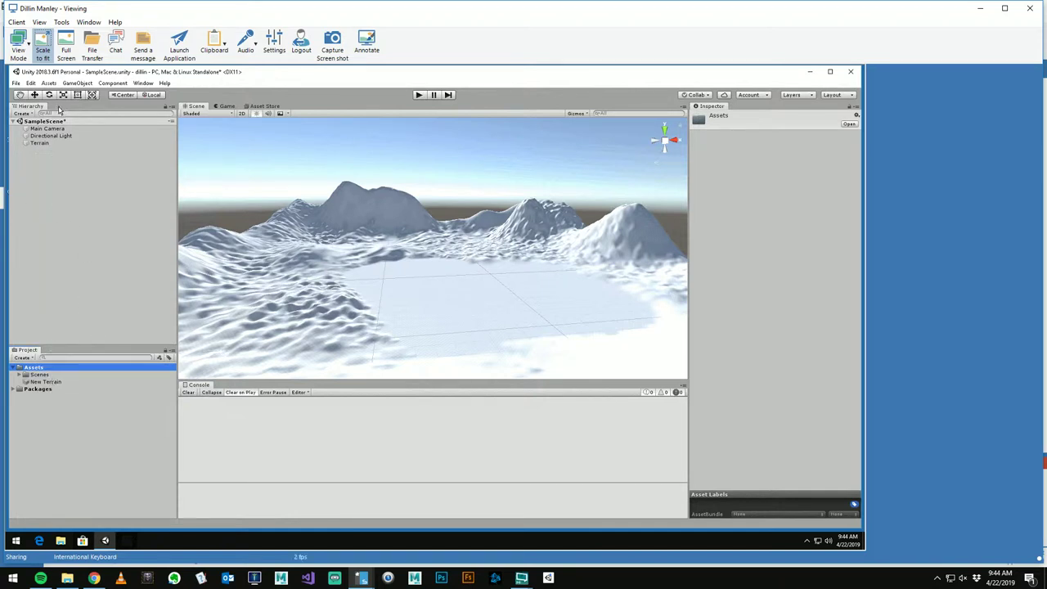
# Reselect the Terrain object, search the project assets for "terrain", and clear the search.
pyautogui.click(45, 144)
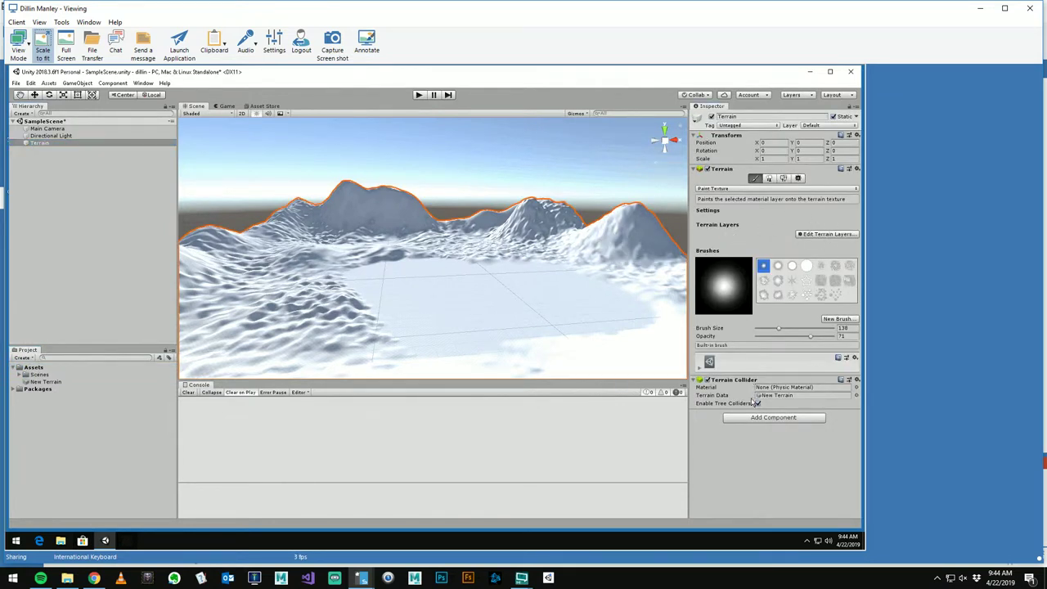
pyautogui.click(704, 367)
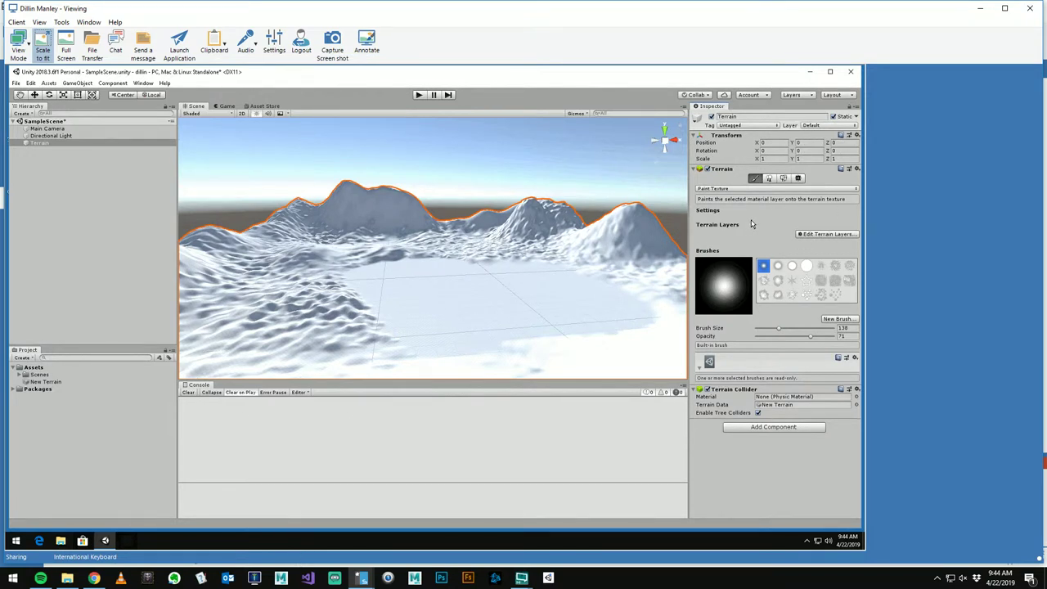
pyautogui.click(60, 357)
pyautogui.write('terrain')
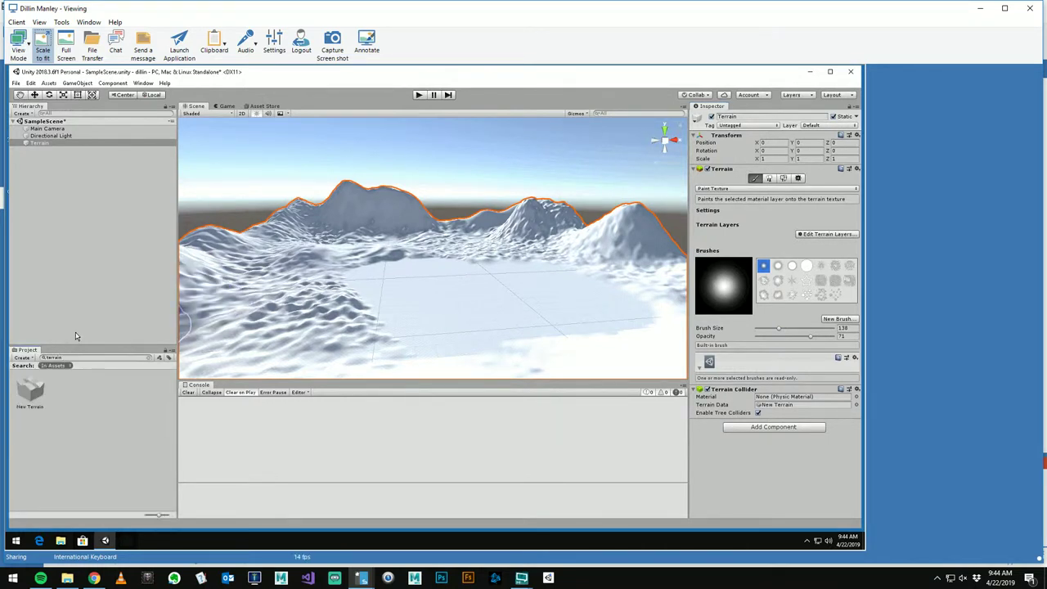
pyautogui.click(148, 358)
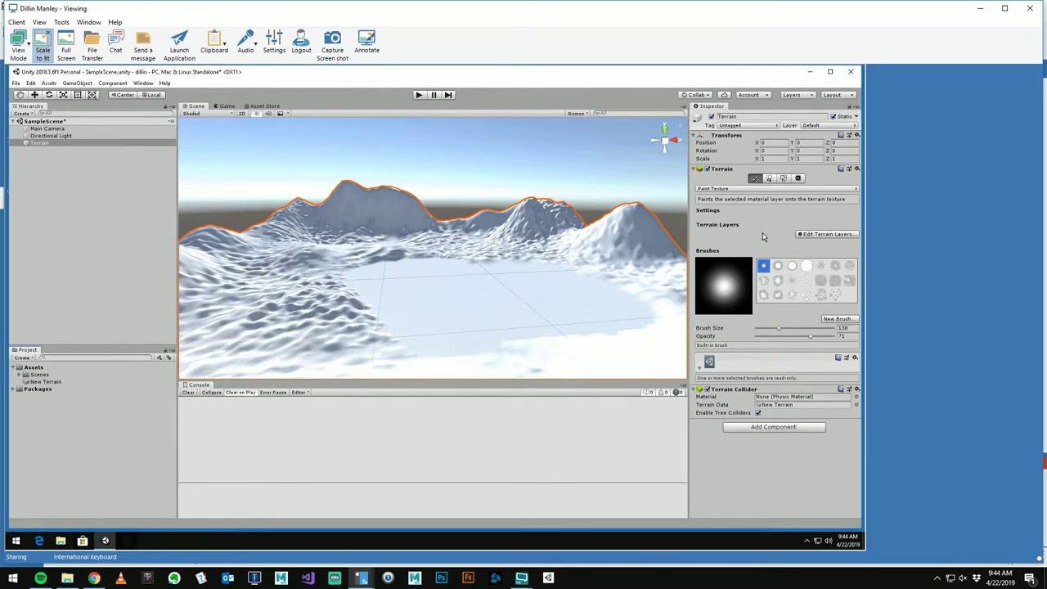
pyautogui.click(755, 179)
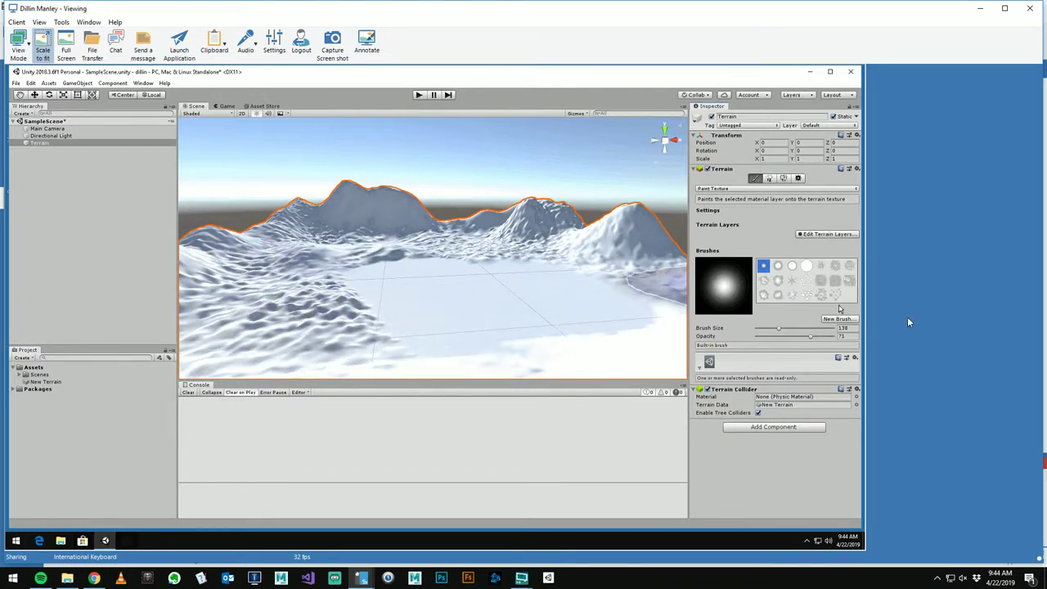
# Create a sprite atlas with its default name in the Assets folder.
pyautogui.click(22, 376)
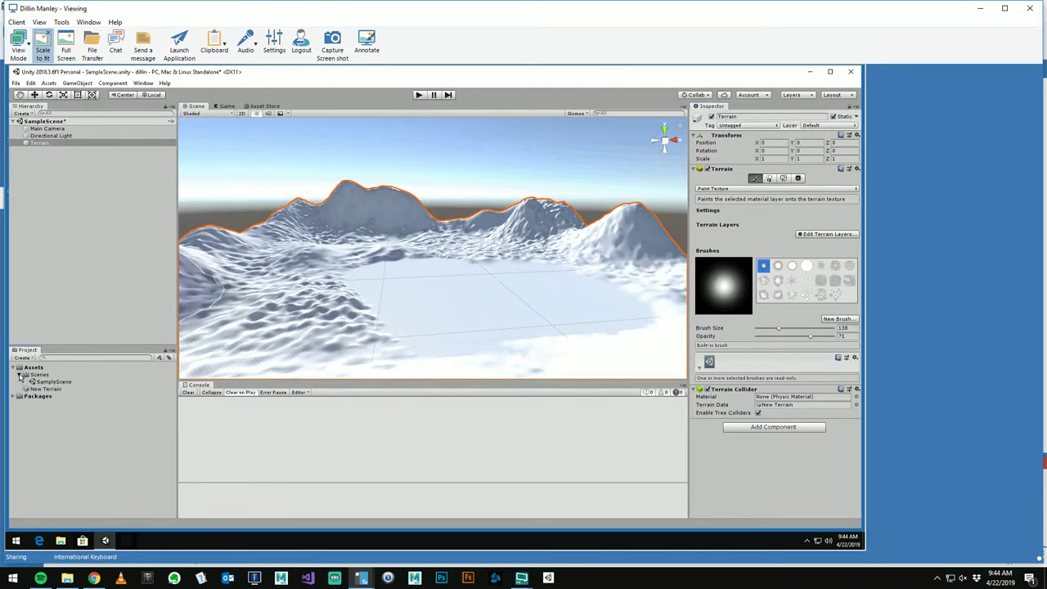
pyautogui.click(28, 359)
pyautogui.click(33, 360)
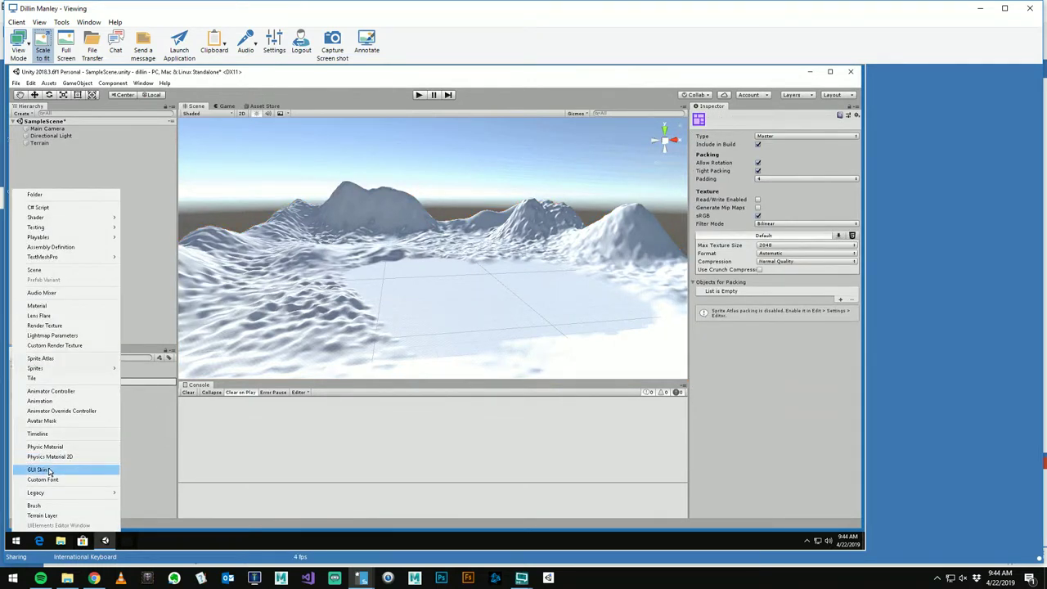
pyautogui.click(153, 451)
pyautogui.click(34, 381)
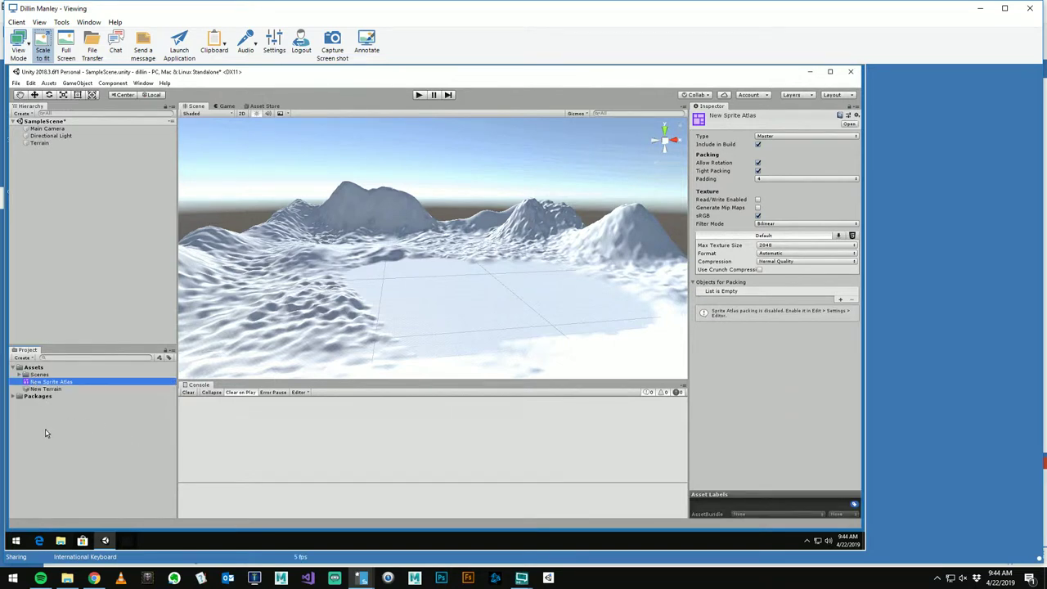
# Delete the New Sprite Atlas asset from the Assets folder.
pyautogui.click(26, 384)
pyautogui.press('Delete')
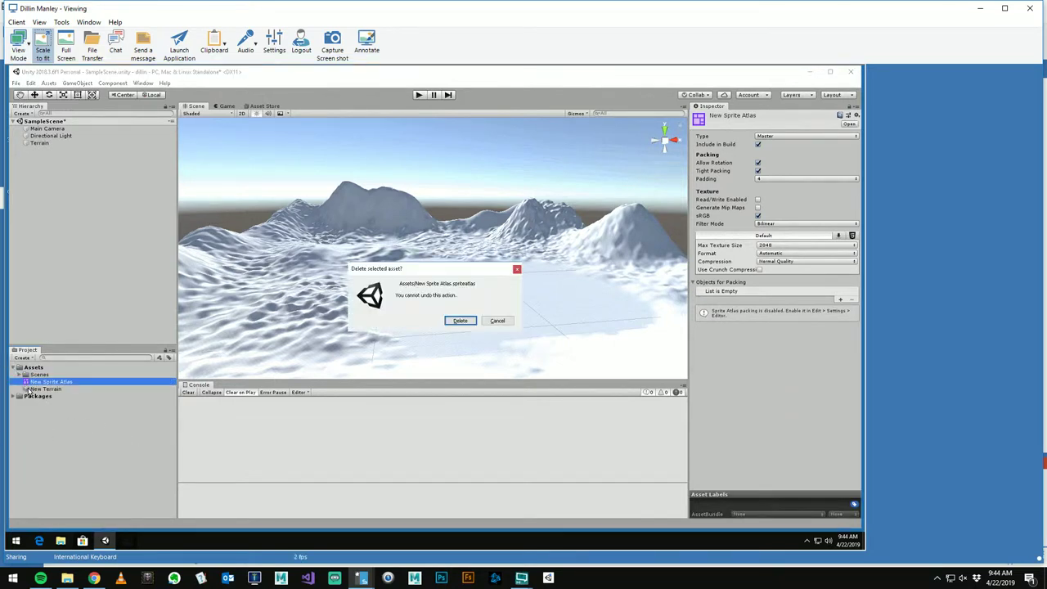
pyautogui.click(462, 320)
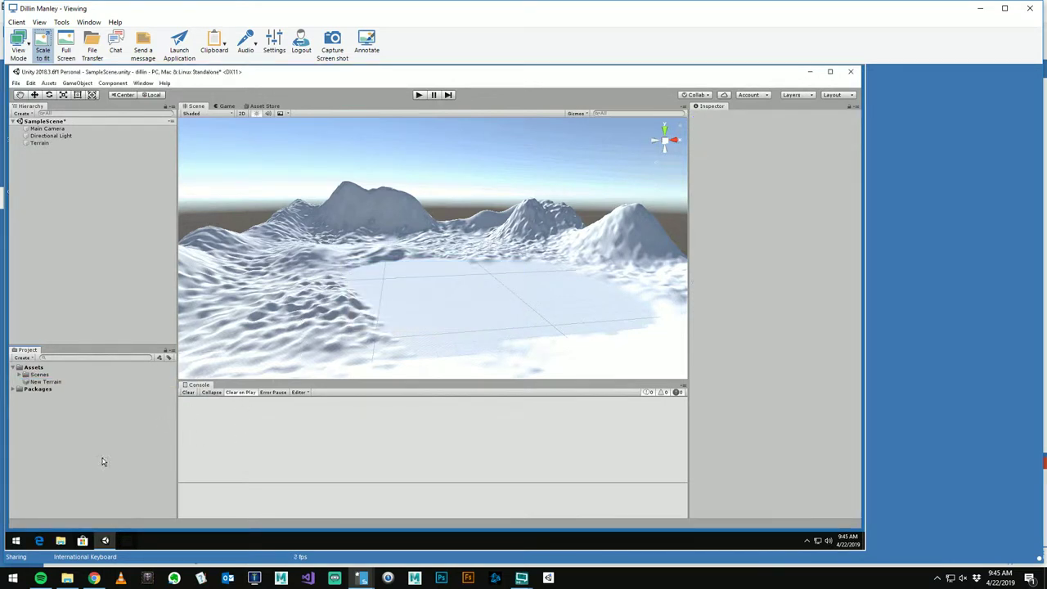
# Check which package import options are offered for the Assets folder, without importing anything.
pyautogui.click(24, 370)
pyautogui.rightClick(38, 371)
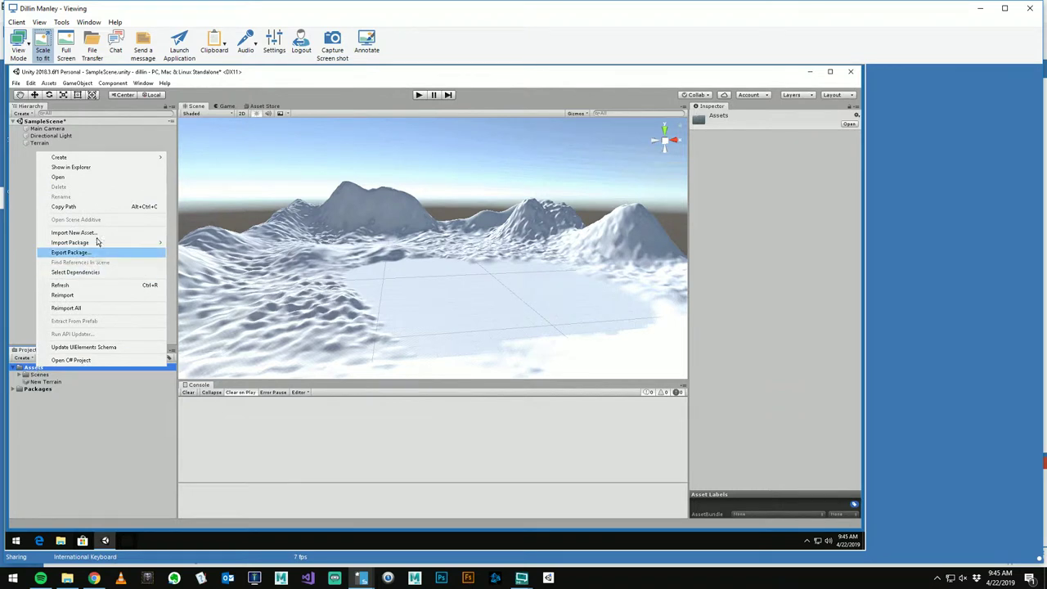
pyautogui.moveTo(98, 243)
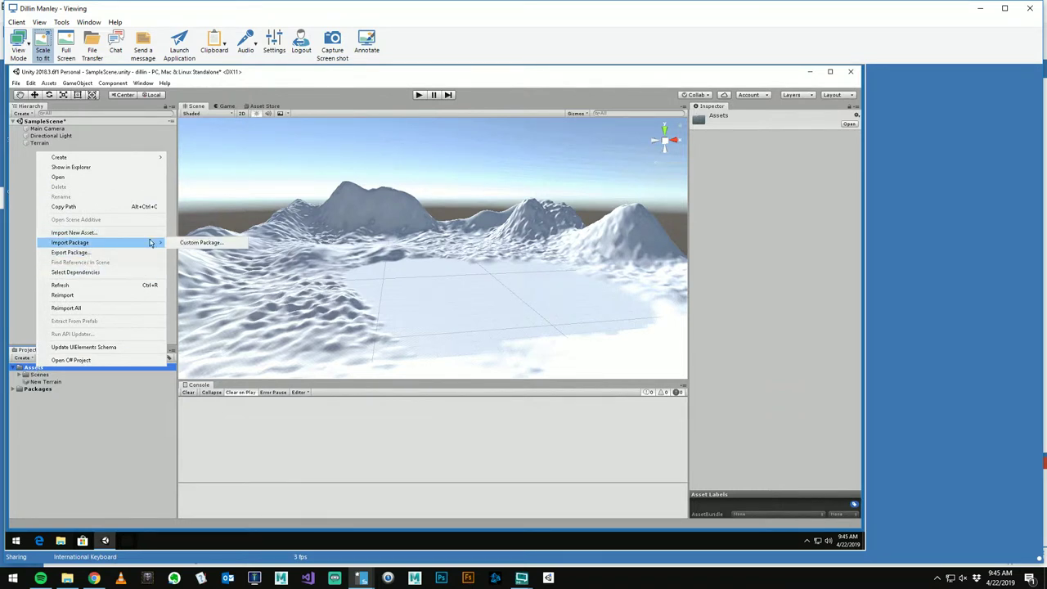
pyautogui.click(99, 477)
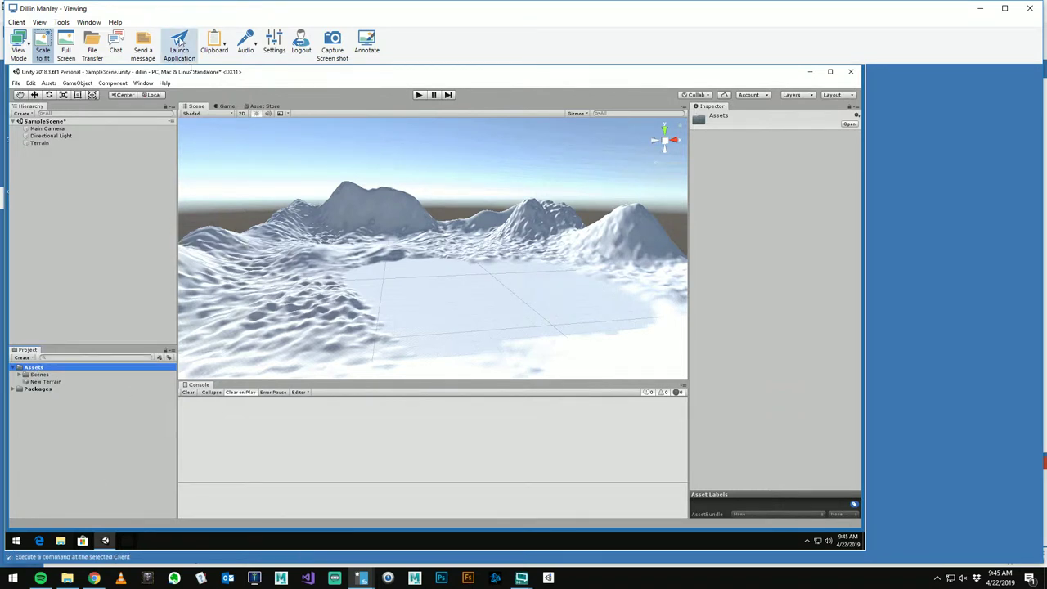
# Reopen the Package Manager, filter it to built-in packages, and look through the list for terrain assets.
pyautogui.click(165, 82)
pyautogui.moveTo(151, 85)
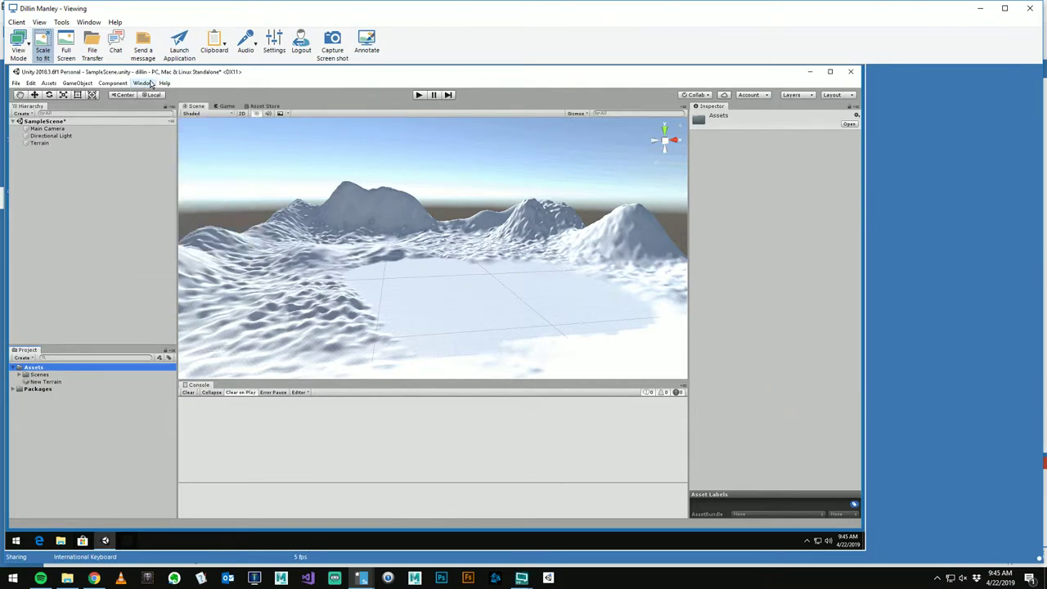
pyautogui.click(167, 140)
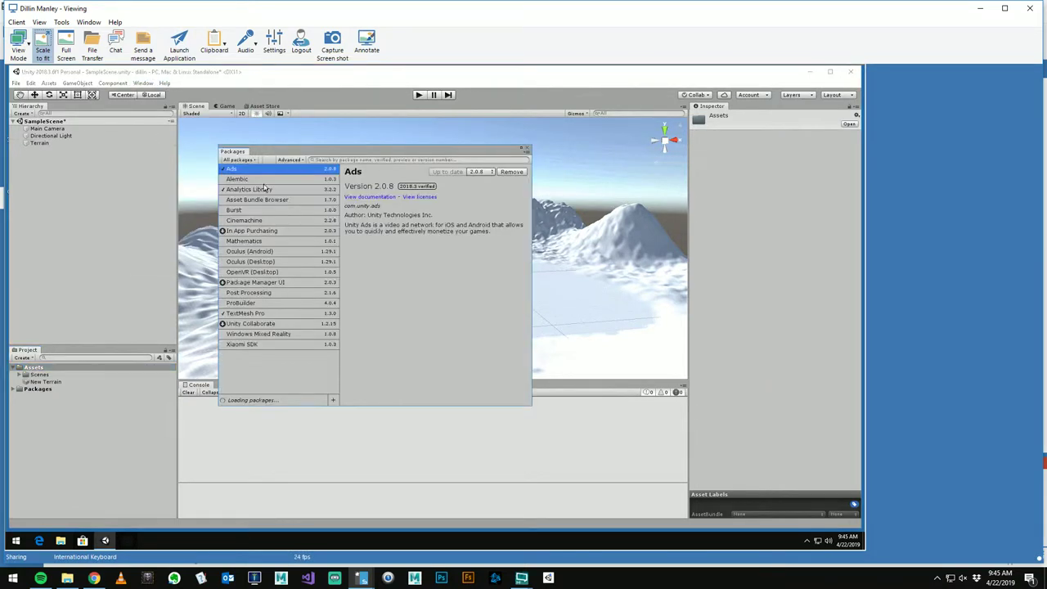
pyautogui.click(245, 160)
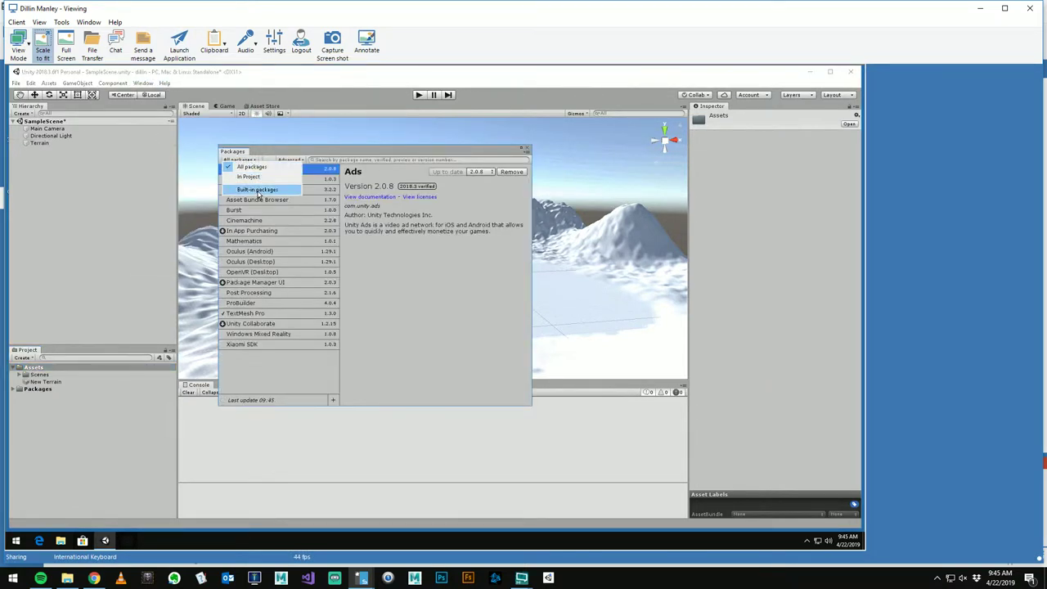
pyautogui.click(257, 189)
pyautogui.scroll(-3, 299, 269)
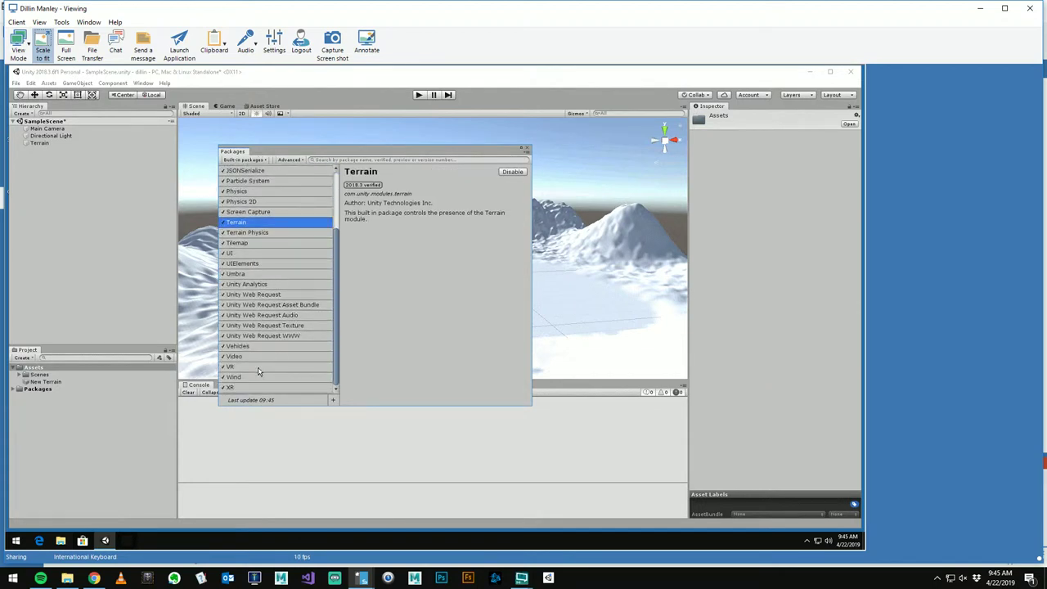
pyautogui.scroll(2, 257, 370)
pyautogui.scroll(3, 271, 335)
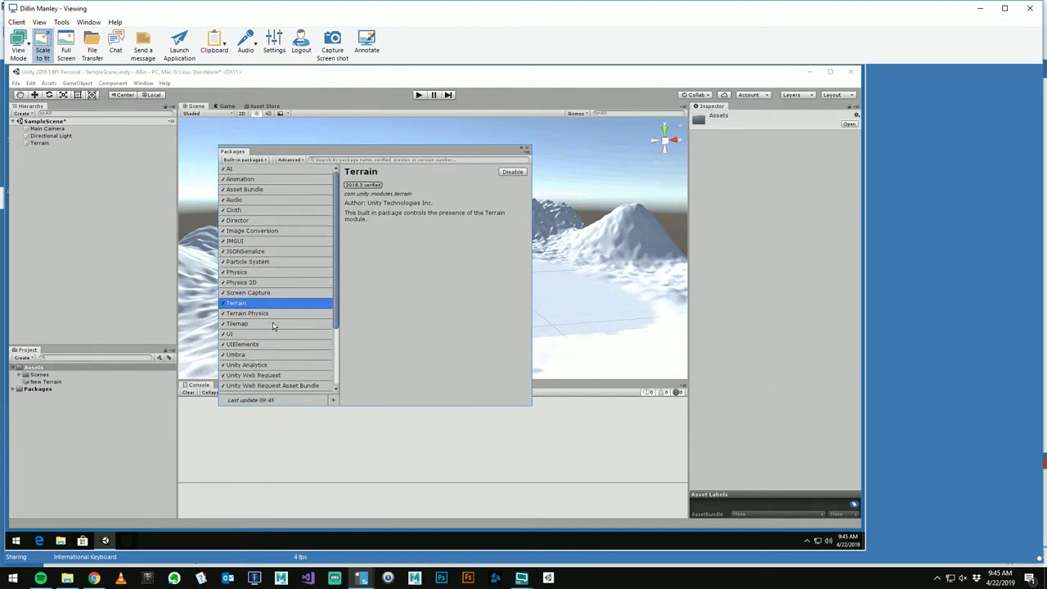
# List all packages with preview packages shown, look through them, and close the Package Manager.
pyautogui.click(244, 161)
pyautogui.click(249, 169)
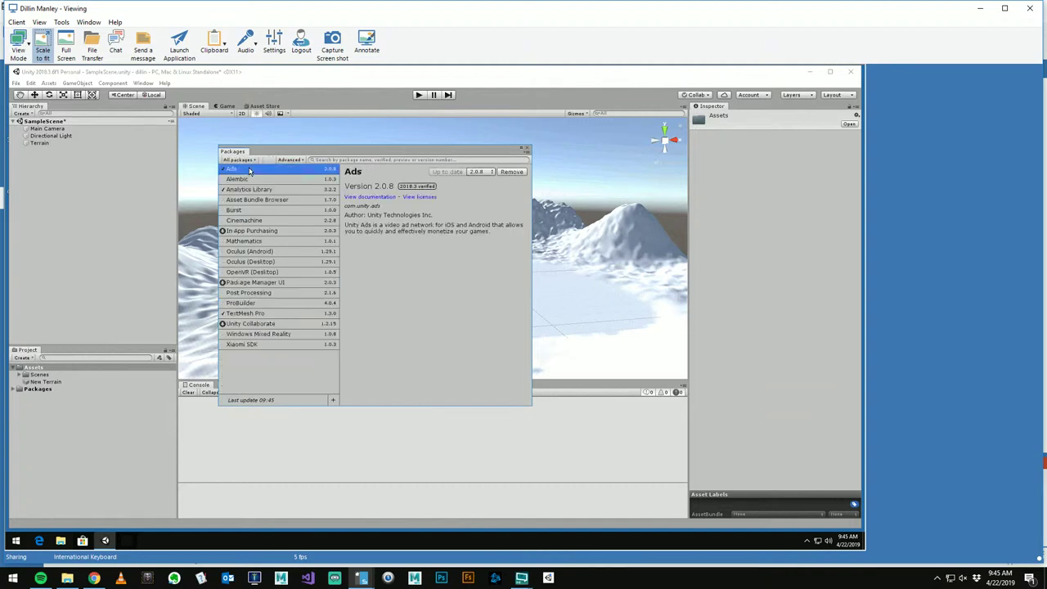
pyautogui.click(288, 160)
pyautogui.click(296, 169)
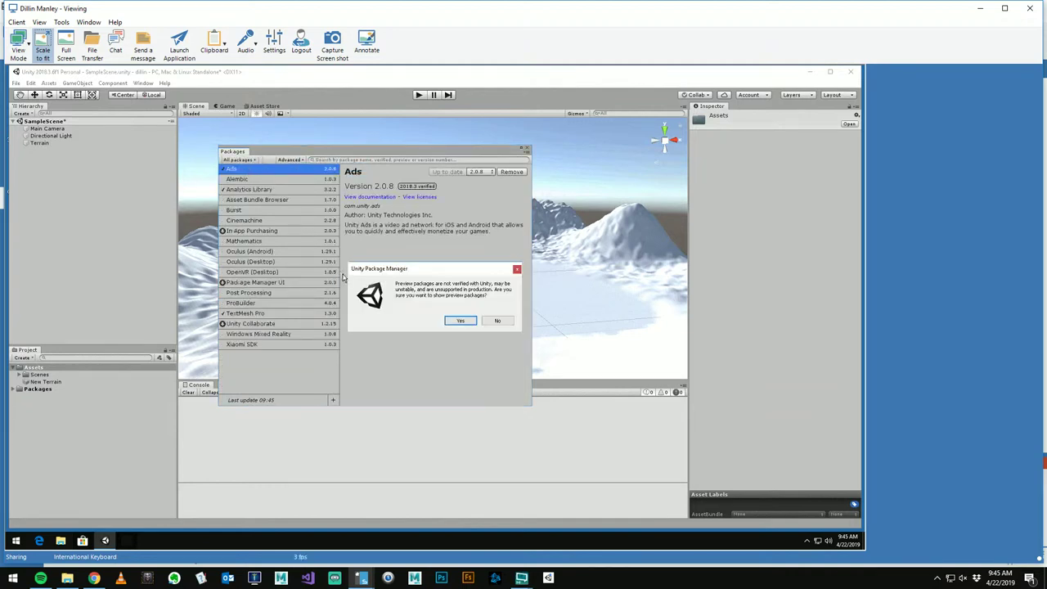
pyautogui.click(456, 319)
pyautogui.scroll(-6, 295, 240)
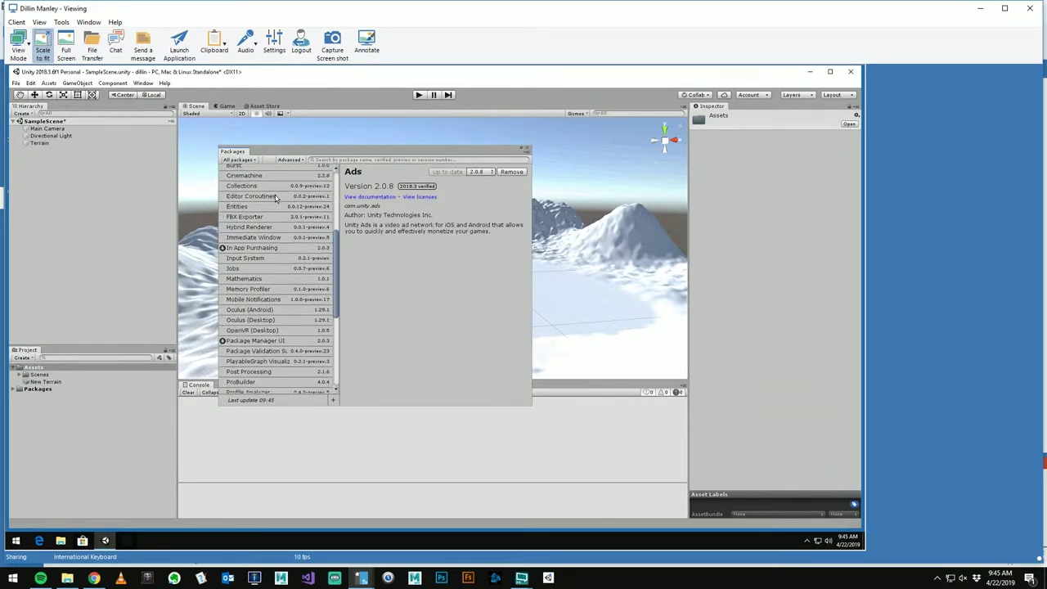
pyautogui.click(526, 146)
pyautogui.click(527, 150)
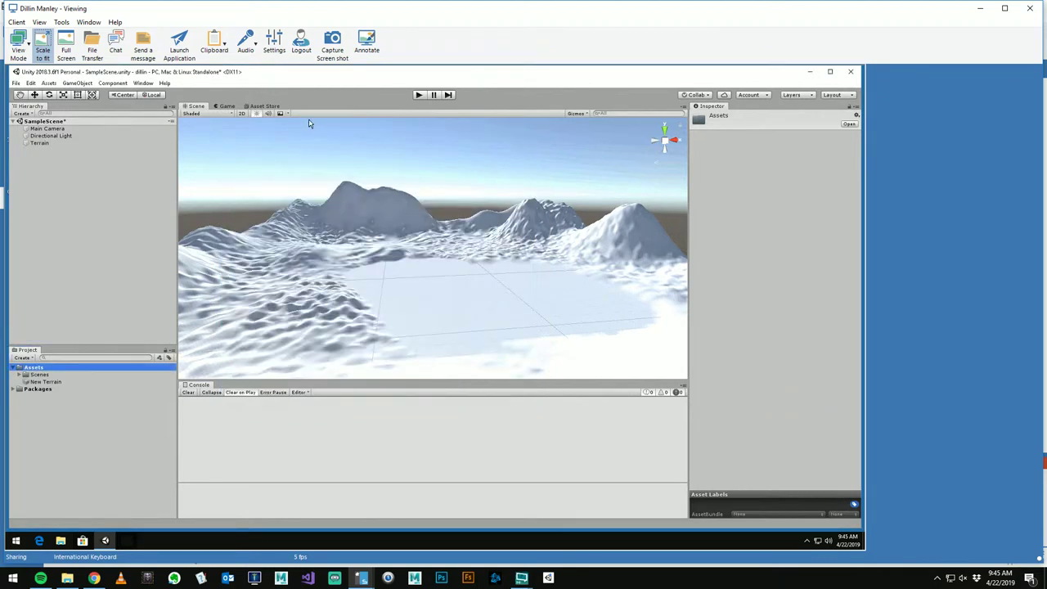
# Search the Asset Store for "terrain texture" in an enlarged view and show all the results.
pyautogui.click(258, 106)
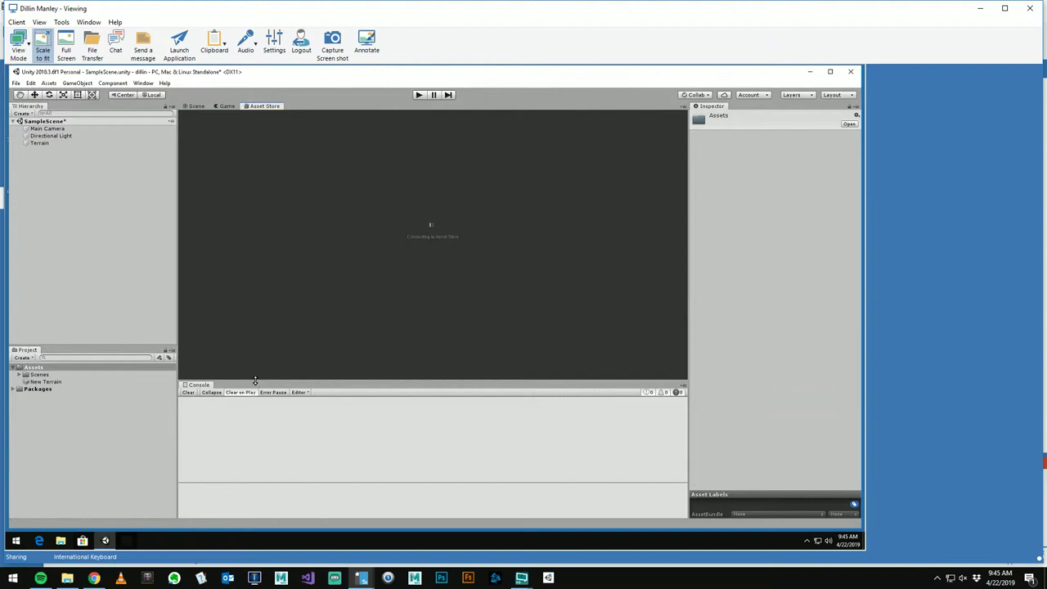
pyautogui.moveTo(255, 380); pyautogui.dragTo(264, 491)
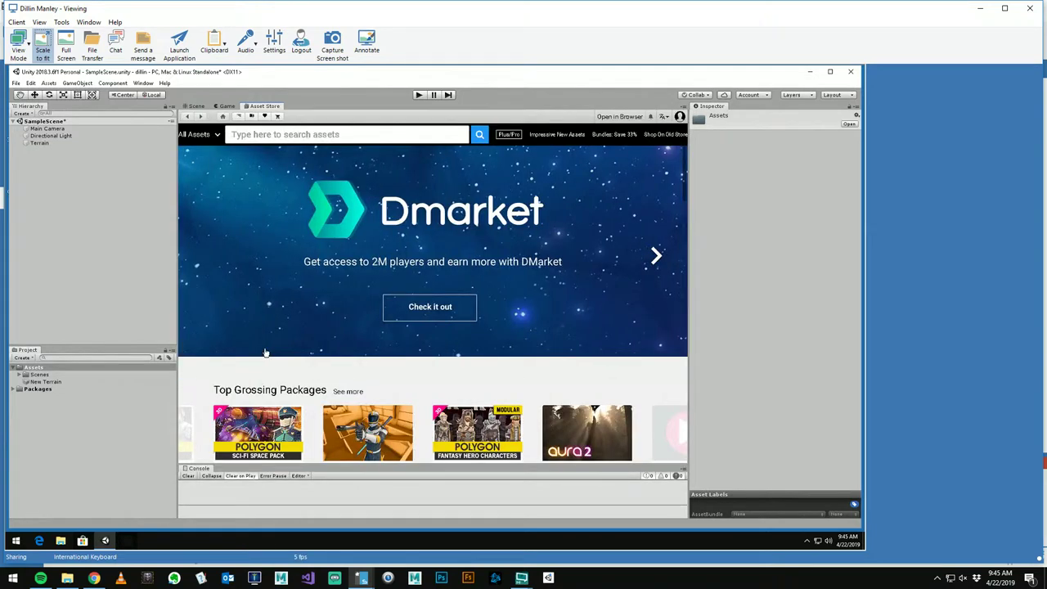
pyautogui.click(302, 134)
pyautogui.write('terrain tedxtur')
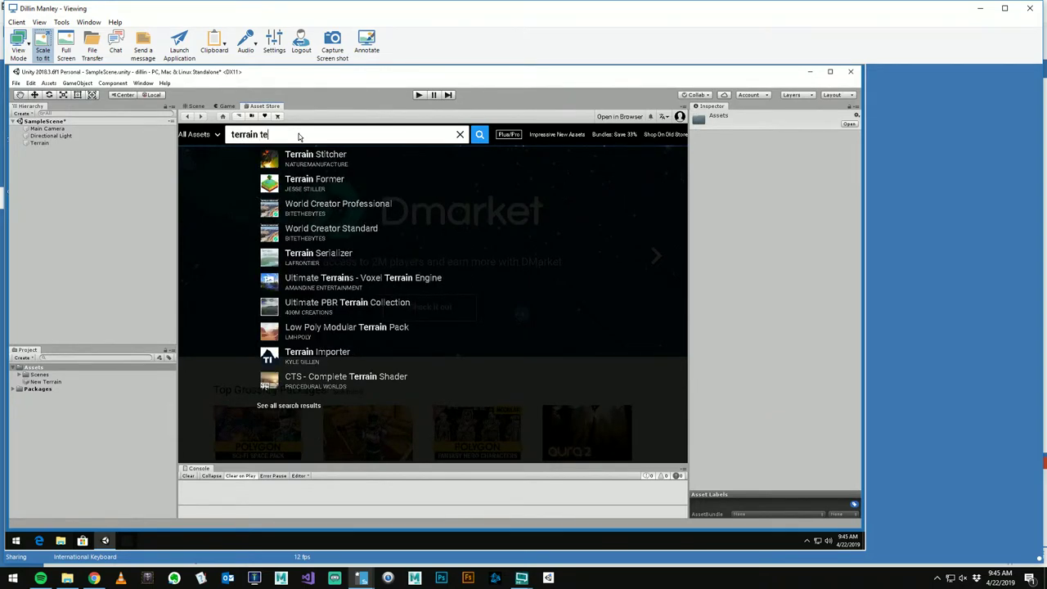
pyautogui.press('BackSpace')
pyautogui.press('BackSpace')
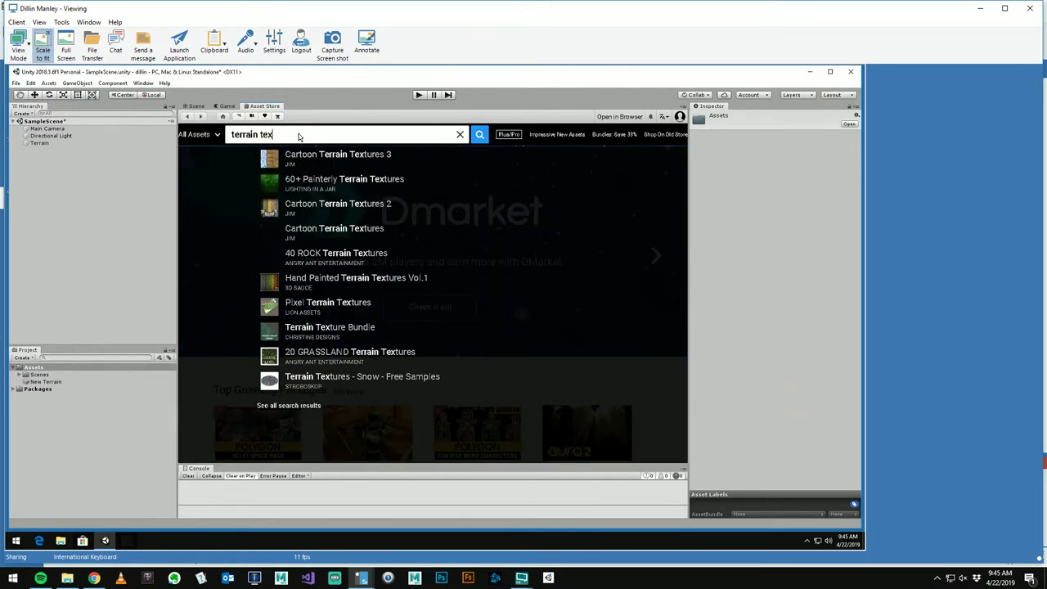
pyautogui.write('xture')
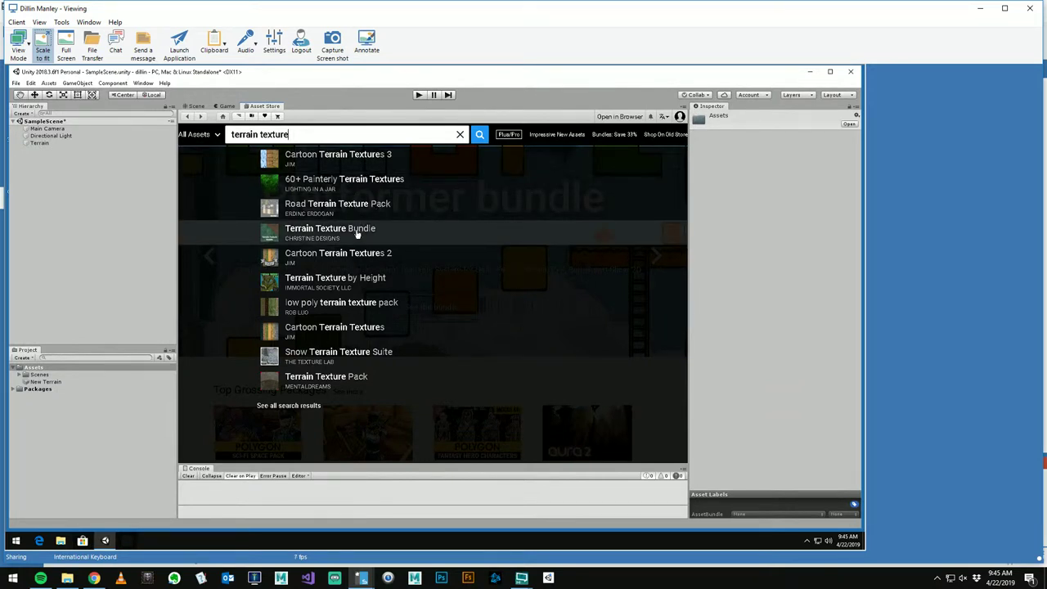
pyautogui.click(316, 406)
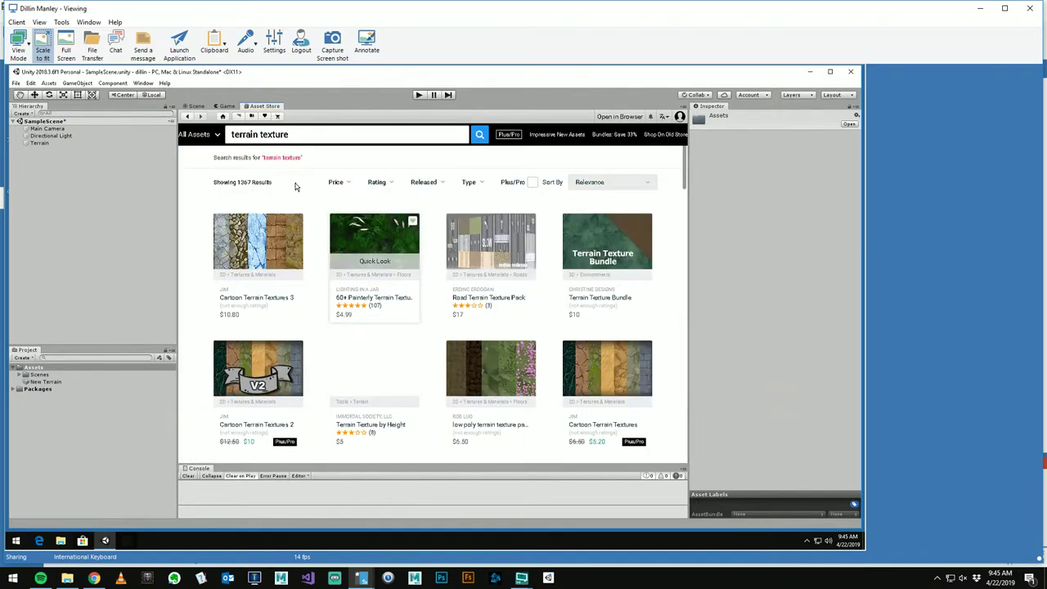
# Limit the results to free assets with a $0 - $0 price range and open Terrain Textures - Snow - Free Samples.
pyautogui.click(344, 184)
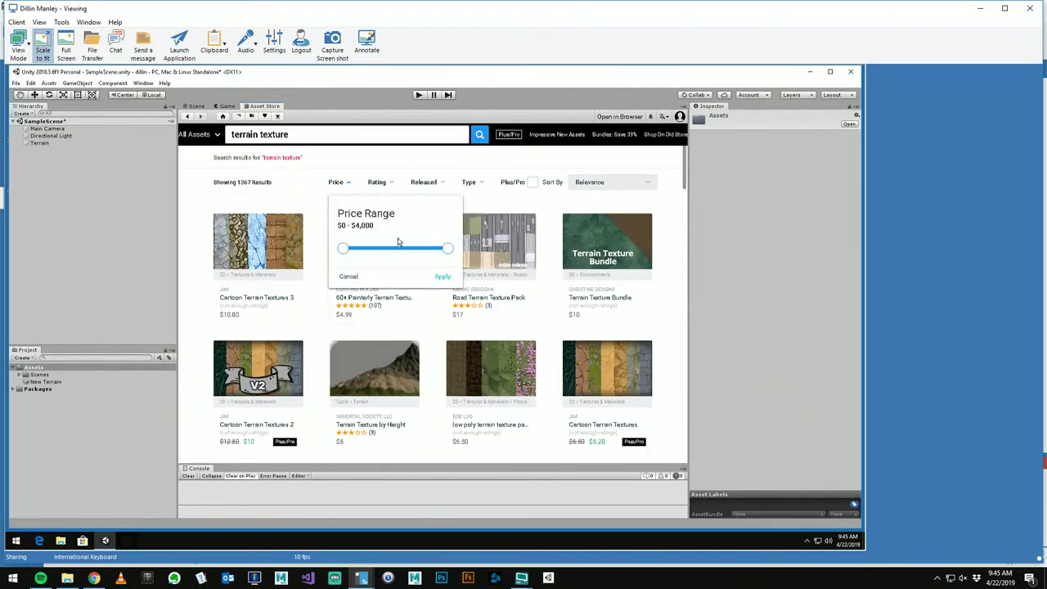
pyautogui.moveTo(447, 248); pyautogui.dragTo(347, 249)
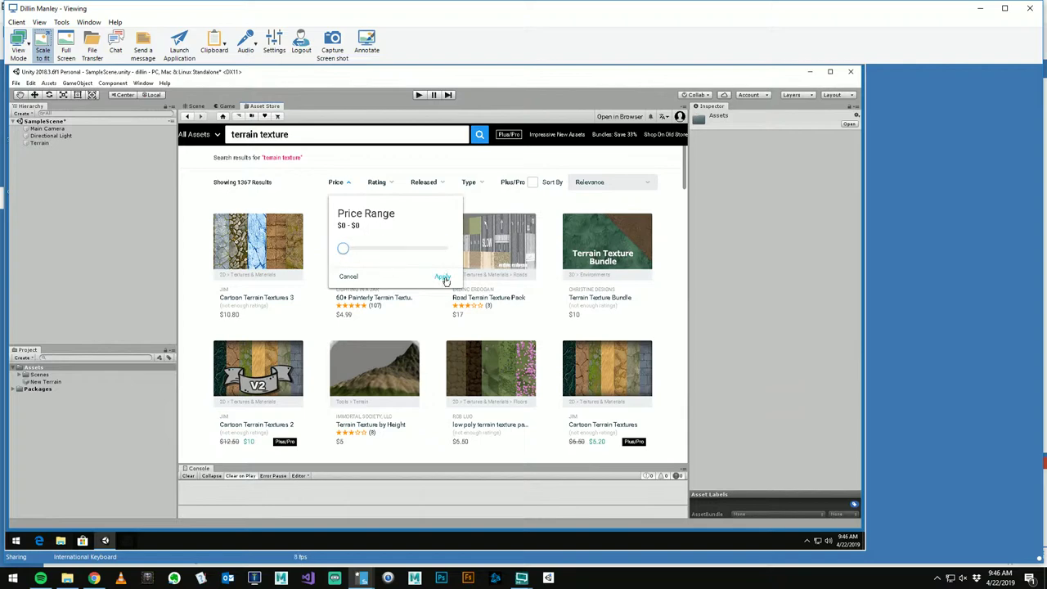
pyautogui.click(443, 277)
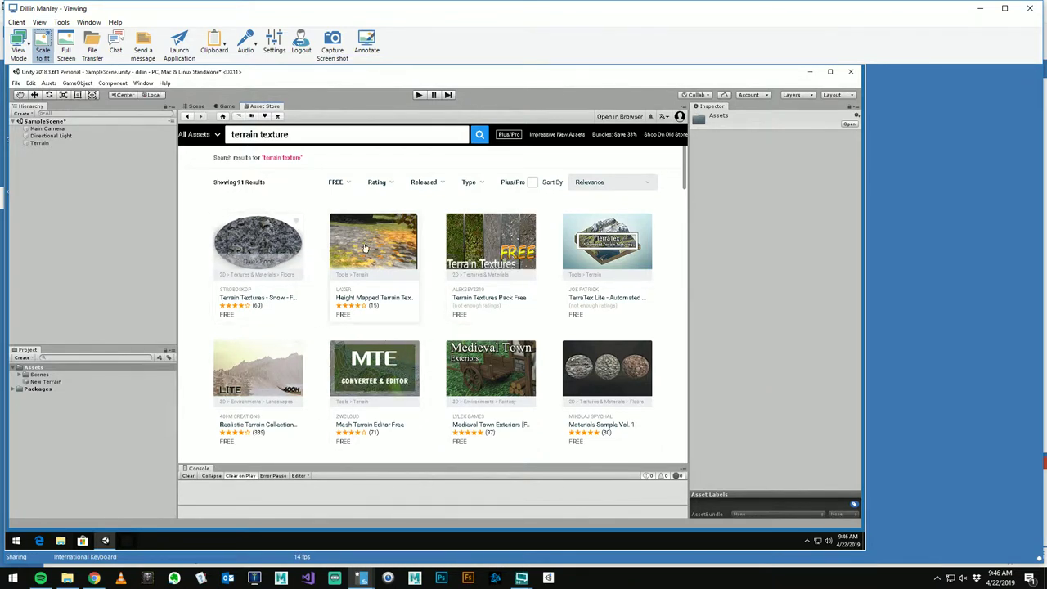
pyautogui.click(279, 249)
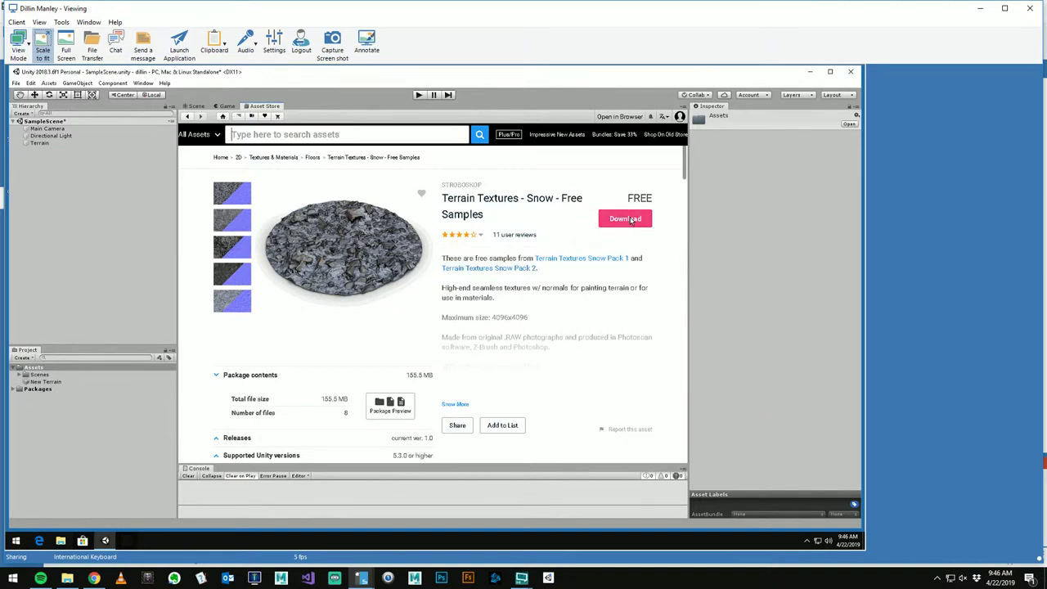
# Request the download of the snow texture samples and sign in to the Unity ID with the account's e-mail and password.
pyautogui.click(631, 219)
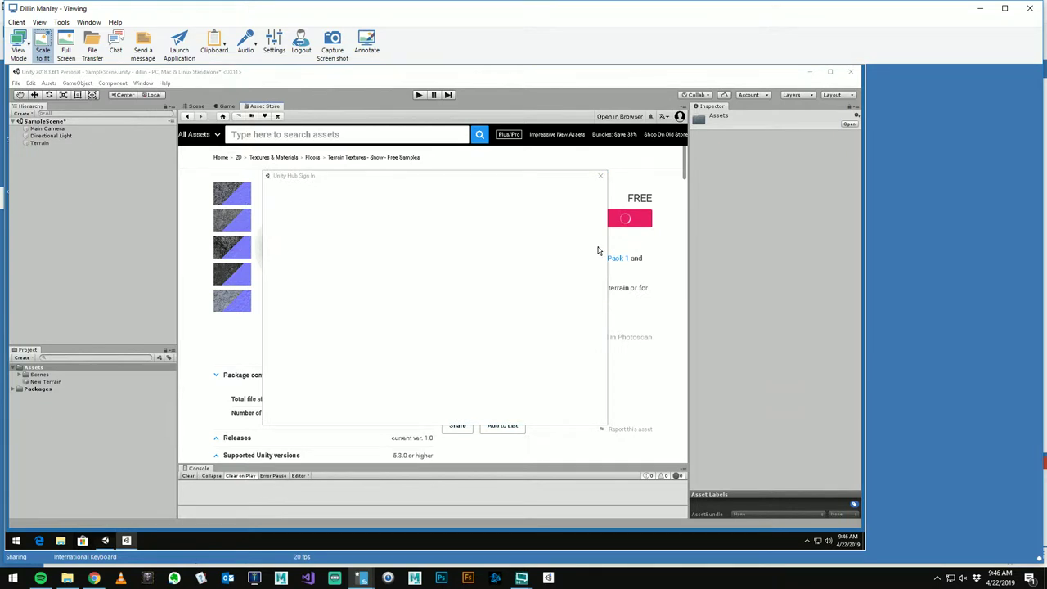
pyautogui.click(381, 306)
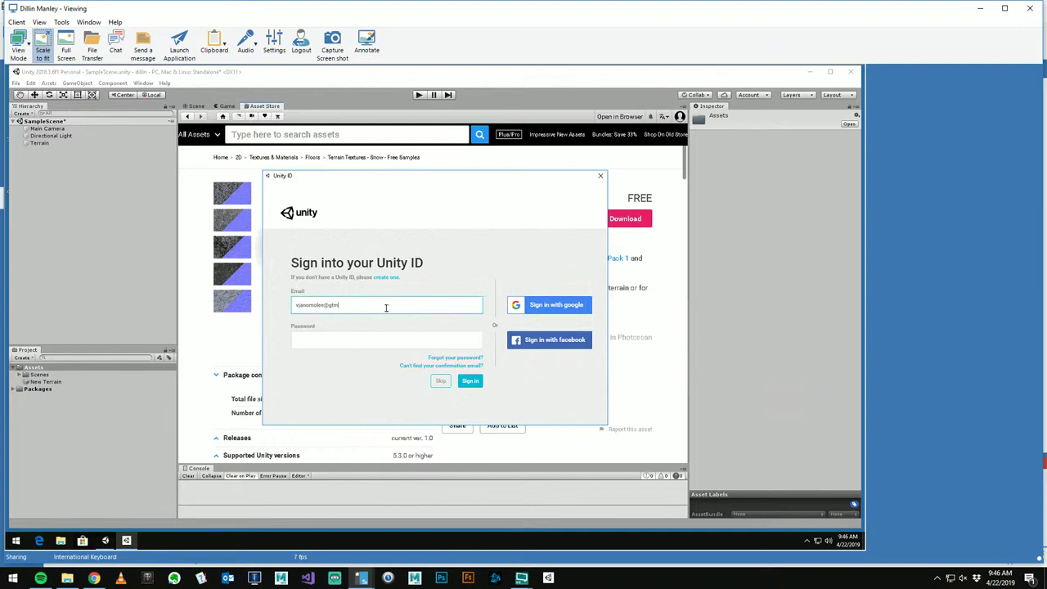
pyautogui.press('Tab')
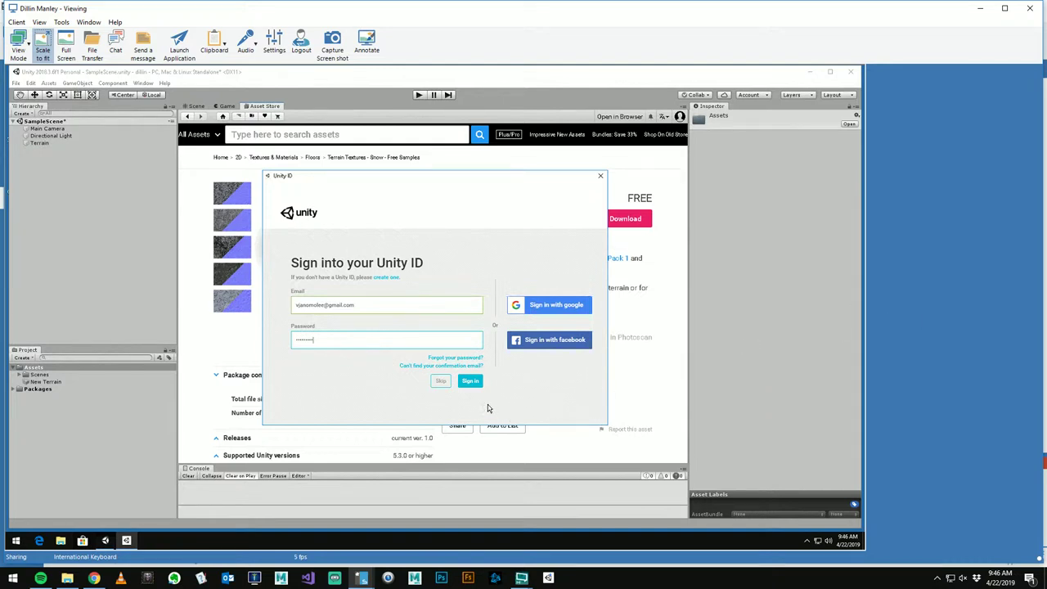
pyautogui.click(467, 382)
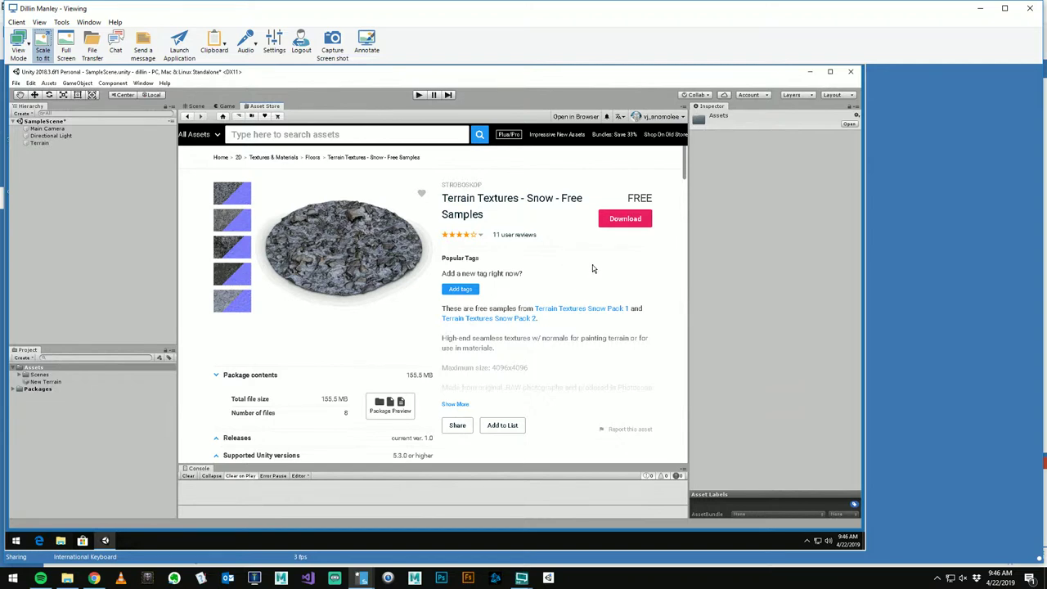
# Download Terrain Textures - Snow - Free Samples and import all of its texture files into the project.
pyautogui.click(619, 219)
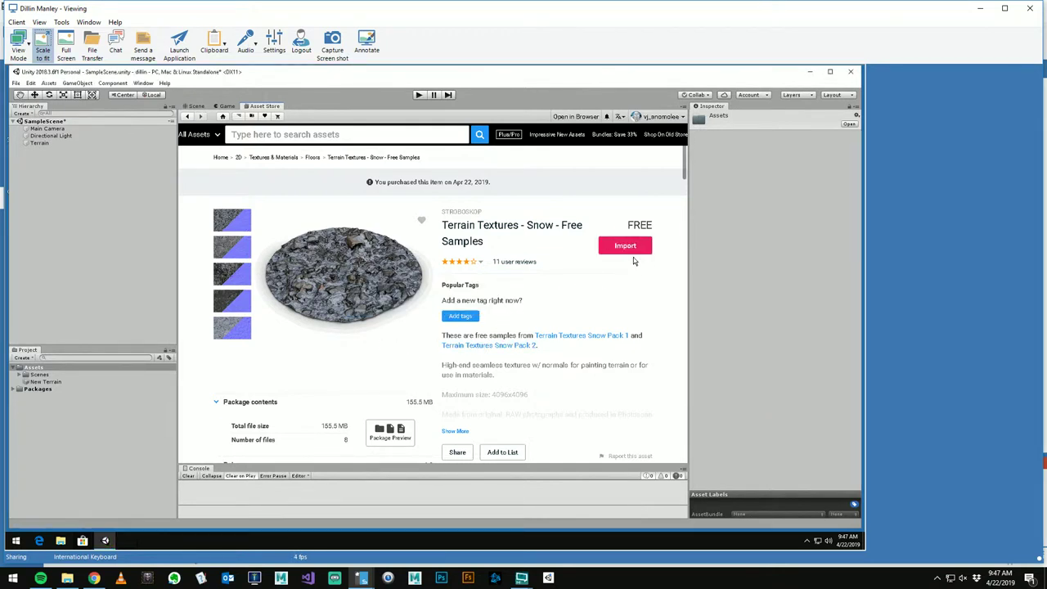
pyautogui.click(627, 247)
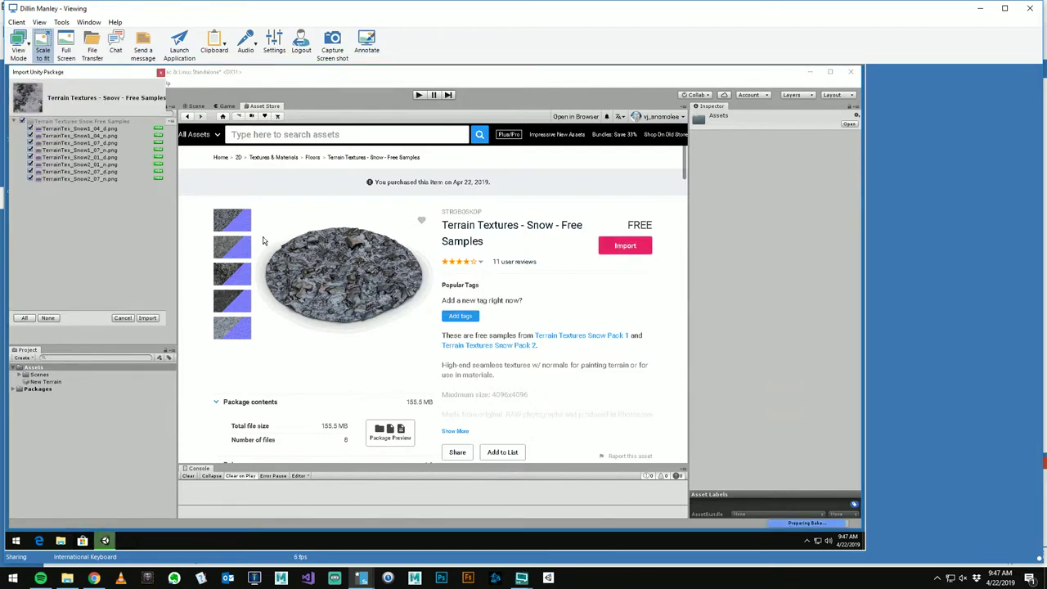
pyautogui.click(147, 319)
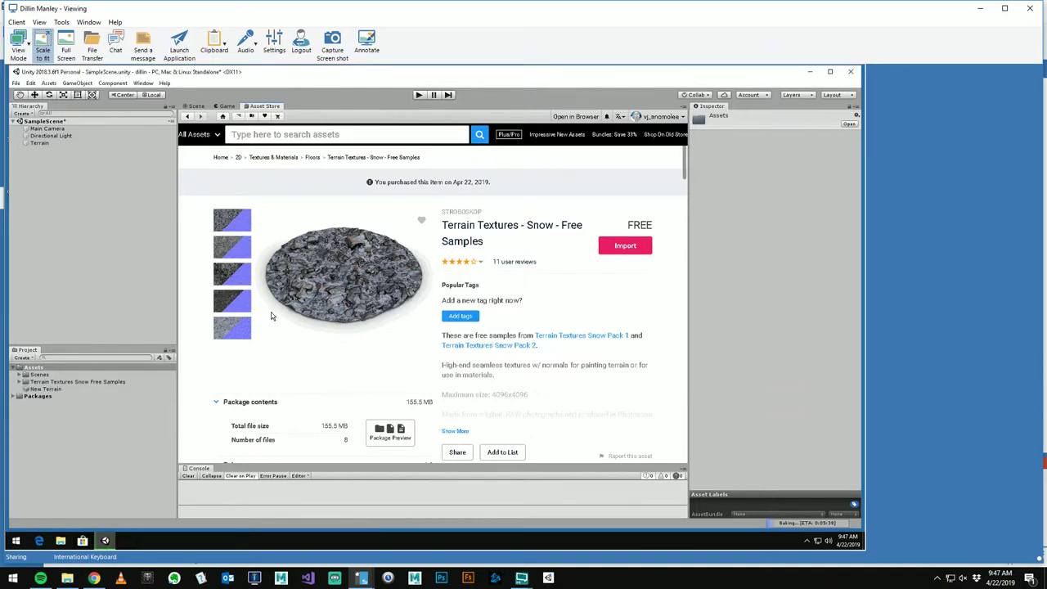
# Return to the Scene view, select the terrain and expand the Terrain Textures Snow Free Samples folder.
pyautogui.click(198, 107)
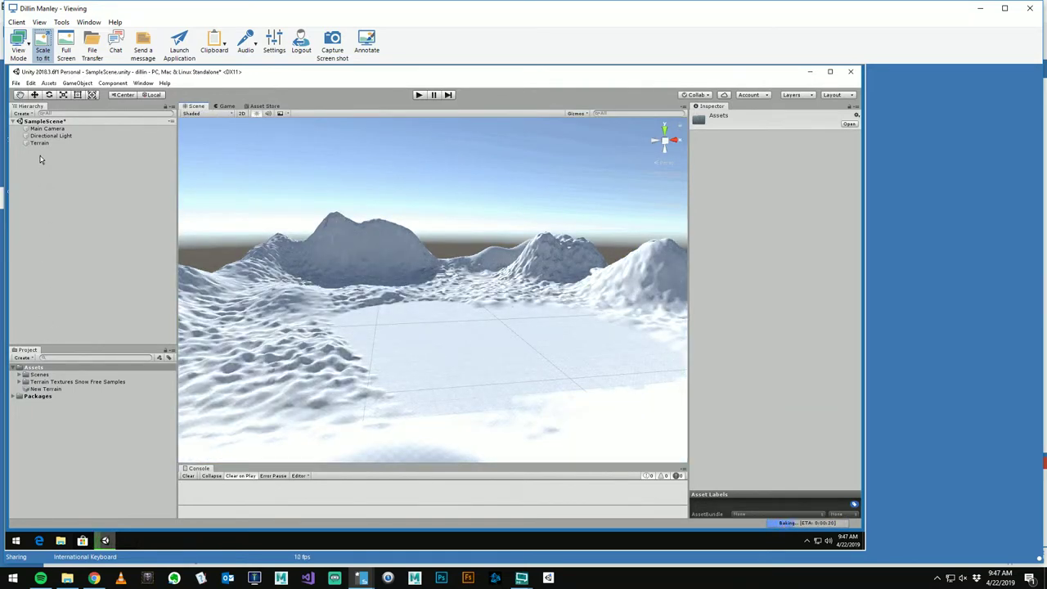
pyautogui.click(39, 144)
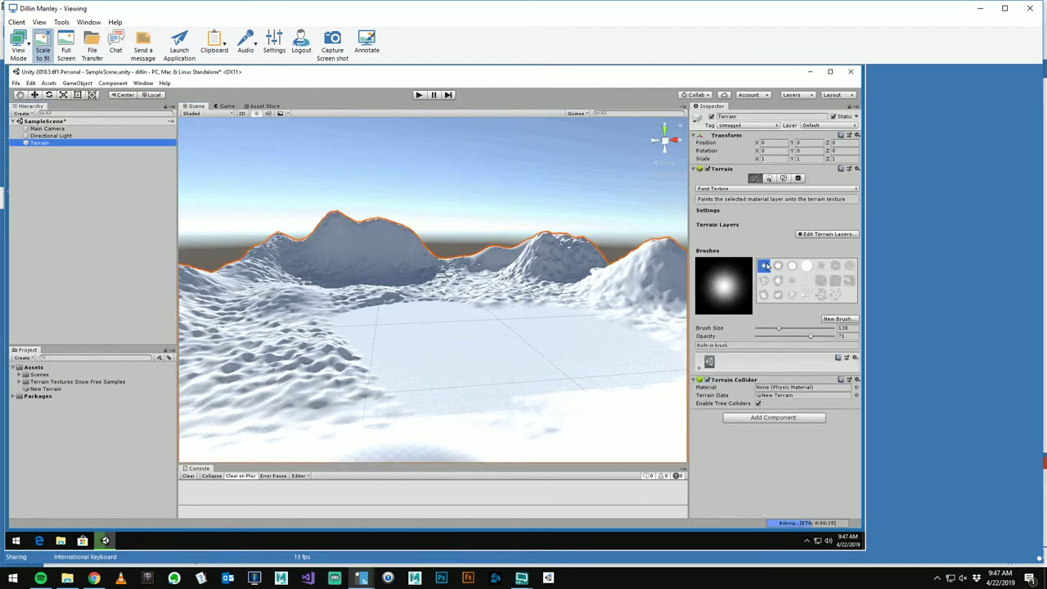
pyautogui.click(20, 382)
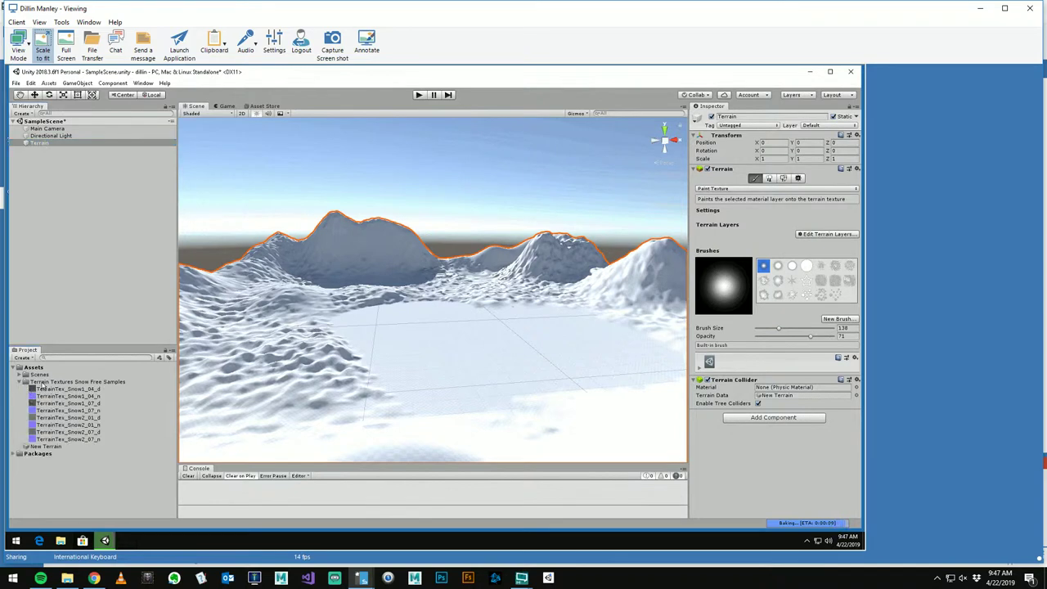
pyautogui.click(725, 189)
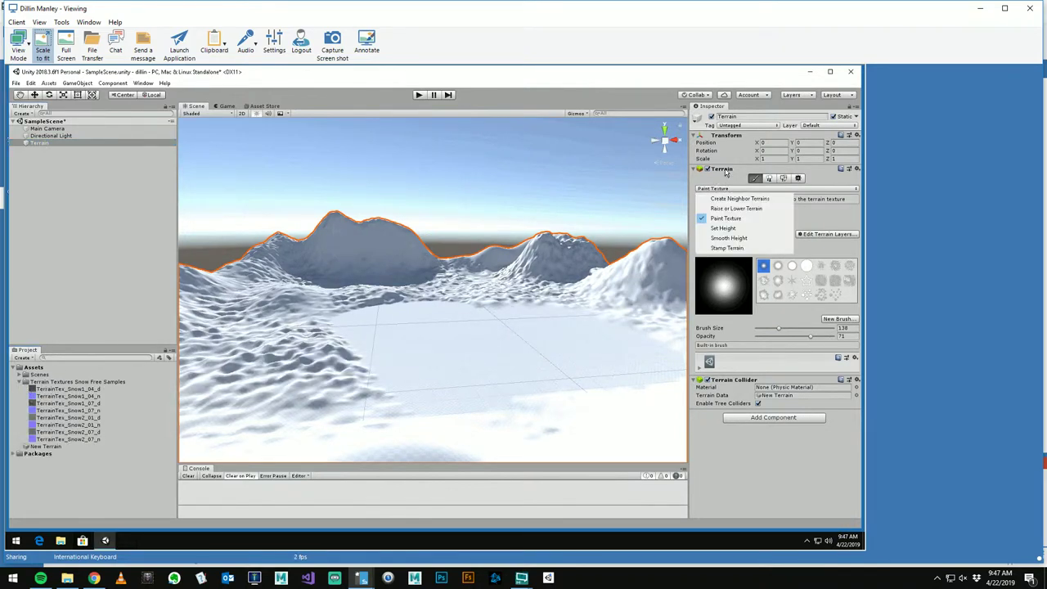
pyautogui.click(725, 172)
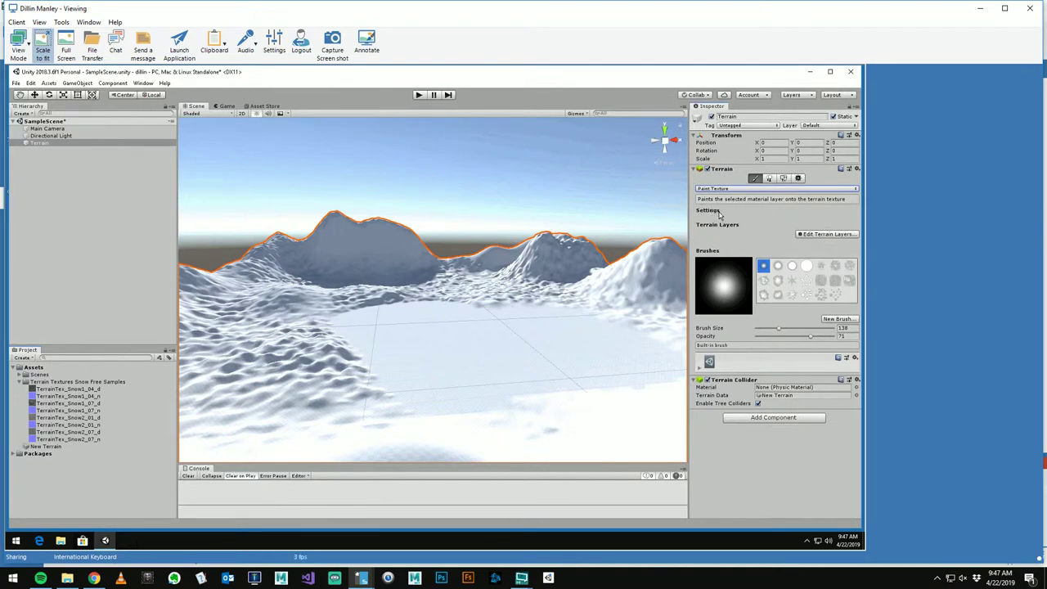
# Create a first terrain layer from the TerrainTex_Snow1_04_d texture.
pyautogui.click(817, 236)
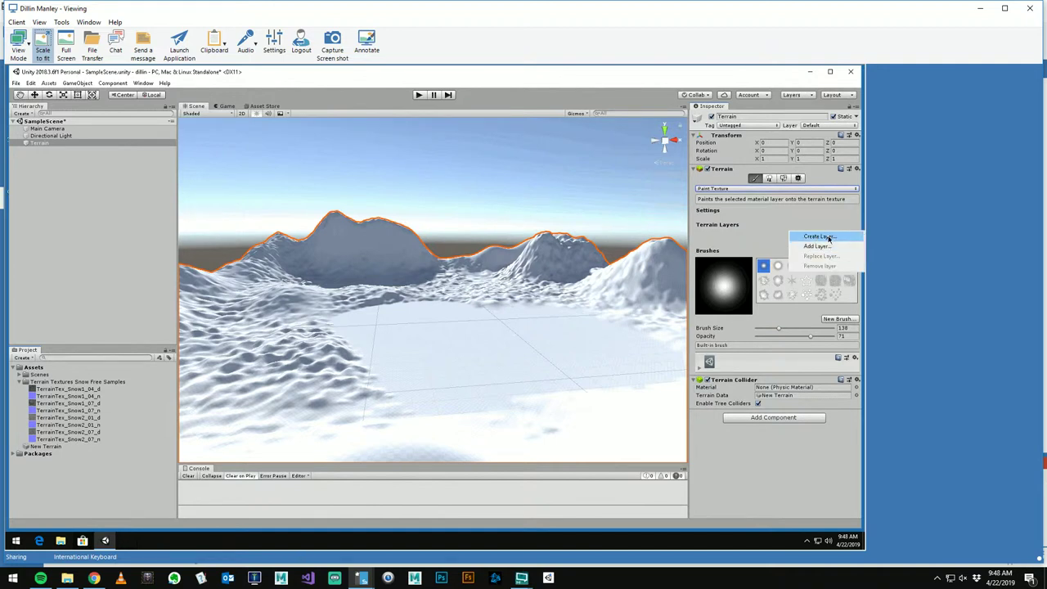
pyautogui.click(829, 237)
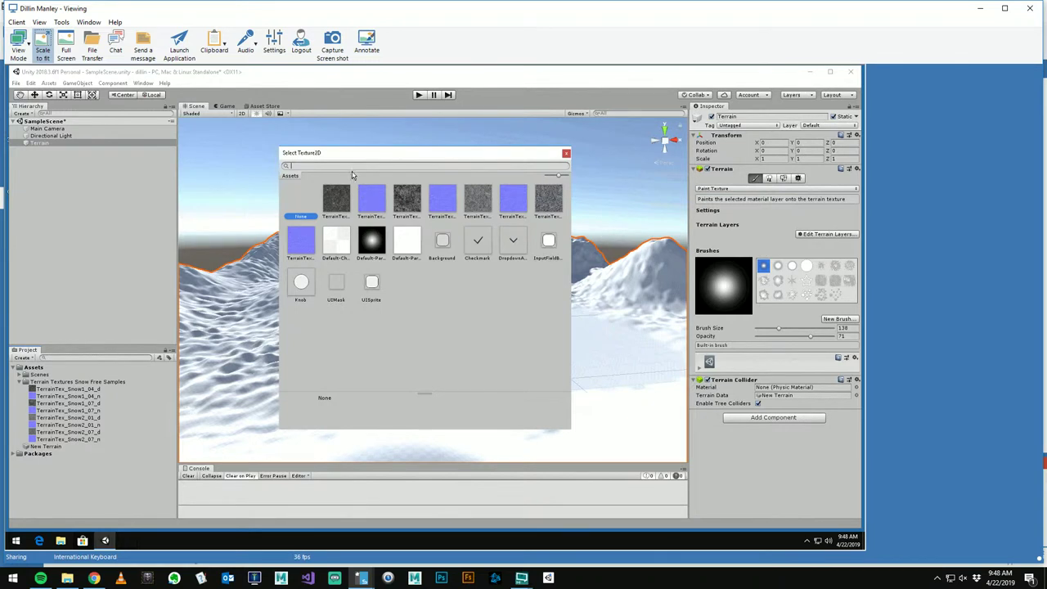
pyautogui.moveTo(350, 155); pyautogui.dragTo(210, 178)
pyautogui.click(197, 225)
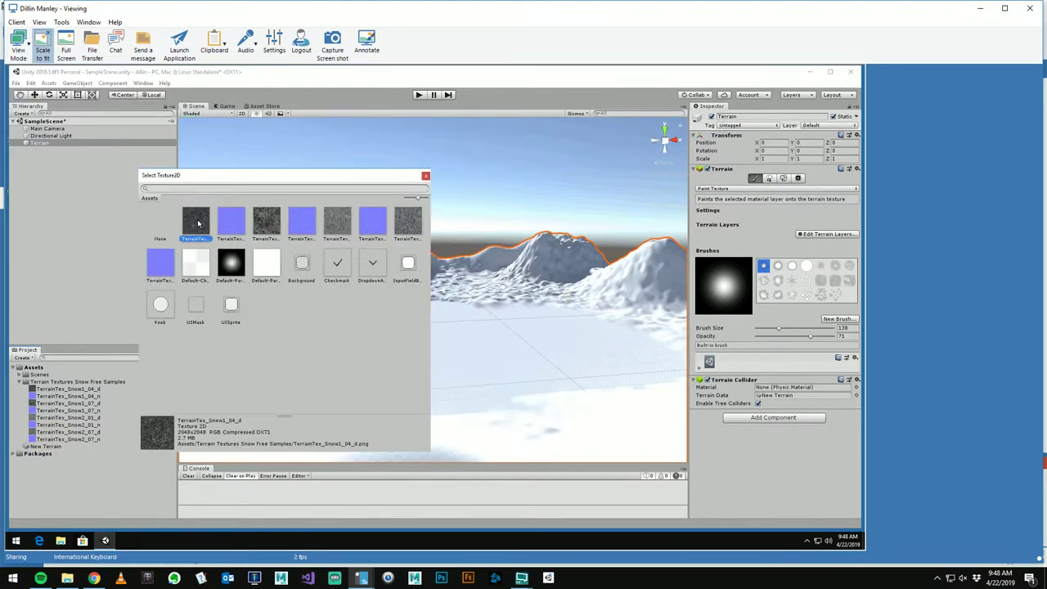
pyautogui.doubleClick(197, 224)
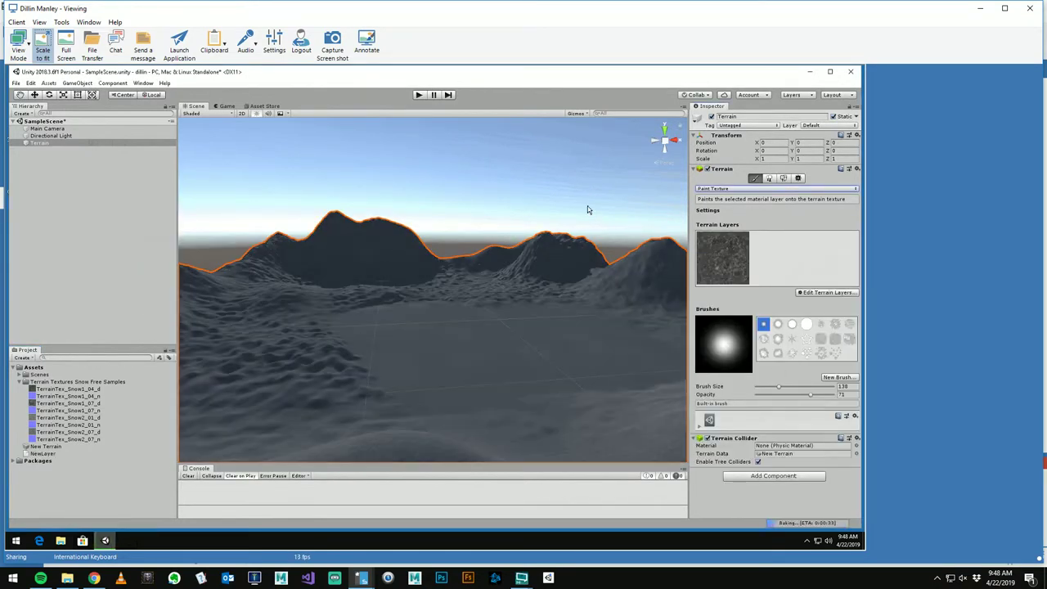
# Examine the base texture on the terrain up close, at ground level and from a distance.
pyautogui.moveTo(610, 231); pyautogui.dragTo(486, 245, button='right')
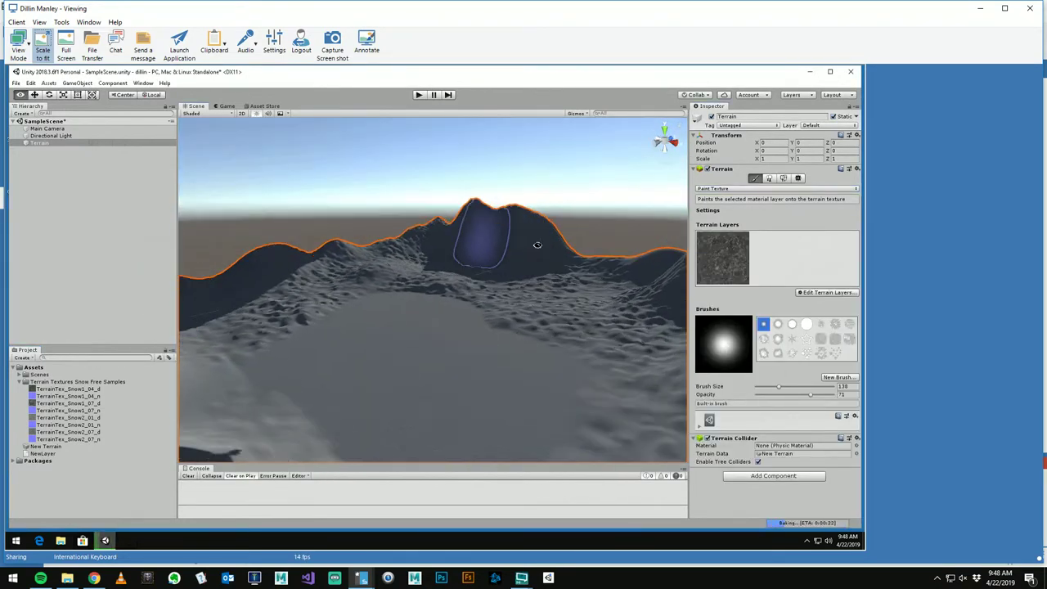
pyautogui.moveTo(542, 241); pyautogui.dragTo(548, 232, button='right')
pyautogui.keyDown('alt'); pyautogui.moveTo(459, 286); pyautogui.dragTo(826, 243, button='right'); pyautogui.keyUp('alt')
pyautogui.keyDown('alt'); pyautogui.moveTo(427, 376); pyautogui.dragTo(469, 256, button='right'); pyautogui.keyUp('alt')
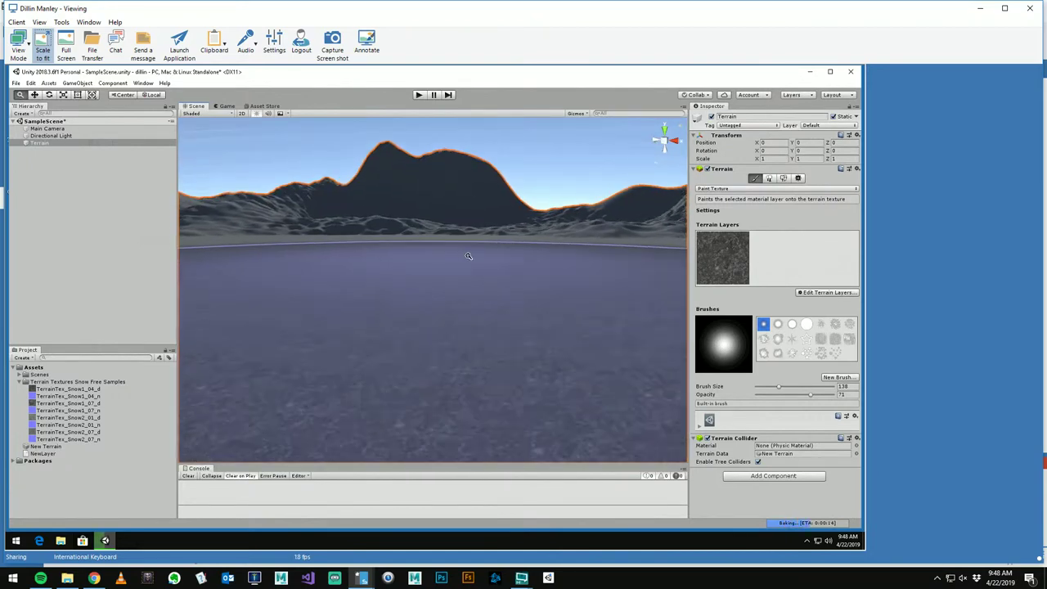
pyautogui.scroll(3, 468, 256)
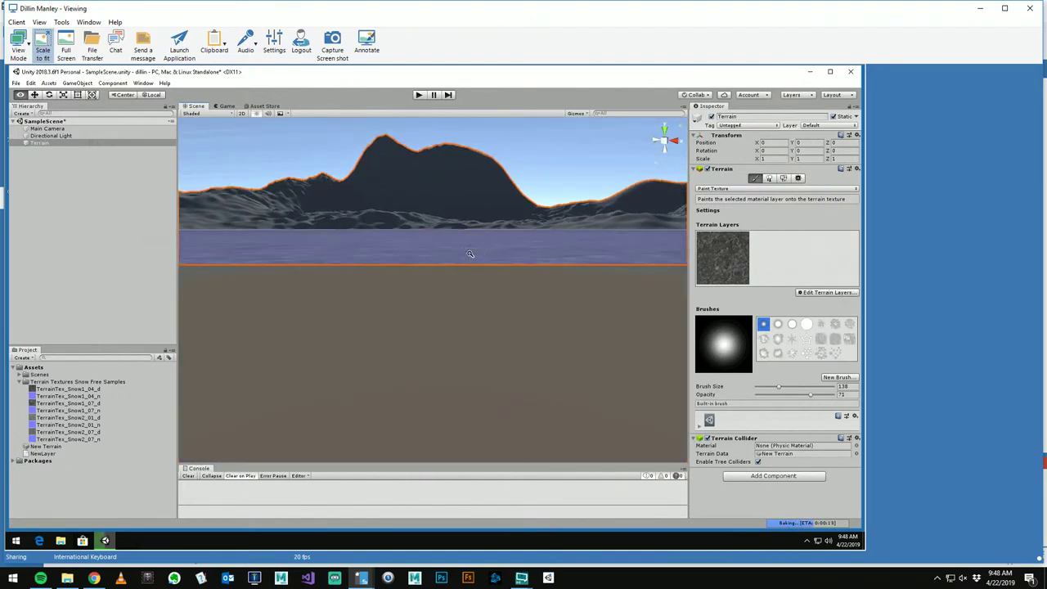
pyautogui.scroll(-2, 468, 256)
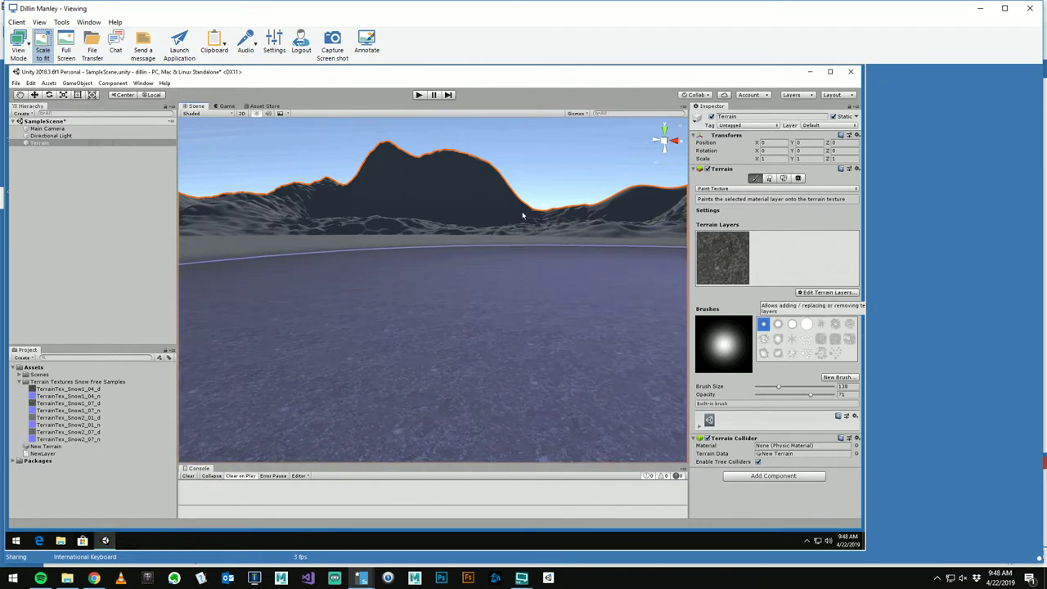
pyautogui.keyDown('alt'); pyautogui.moveTo(357, 161); pyautogui.dragTo(454, 211, button='right'); pyautogui.keyUp('alt')
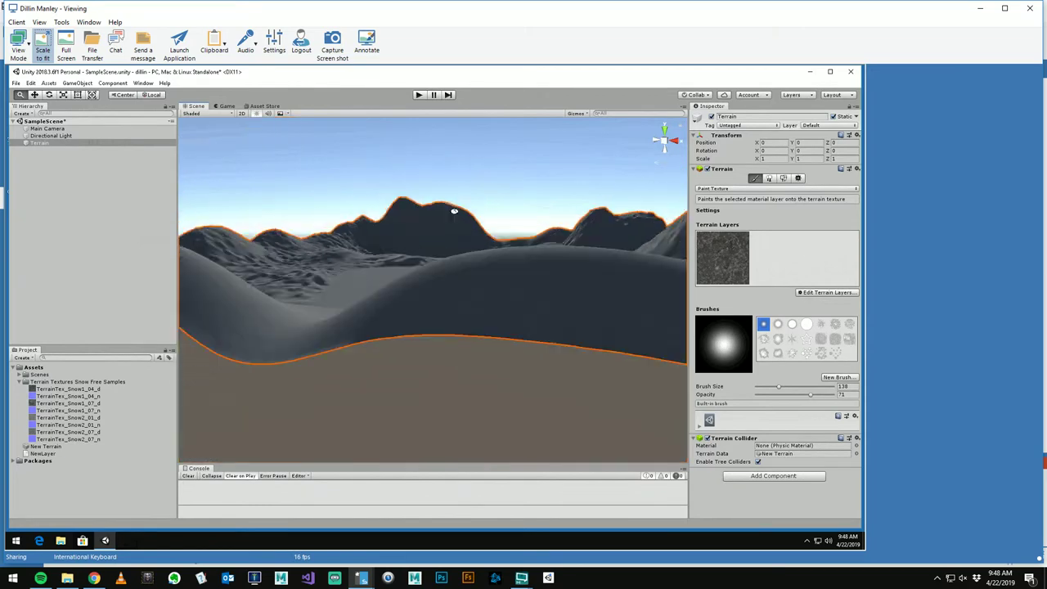
pyautogui.keyDown('alt'); pyautogui.moveTo(473, 214); pyautogui.dragTo(480, 256); pyautogui.keyUp('alt')
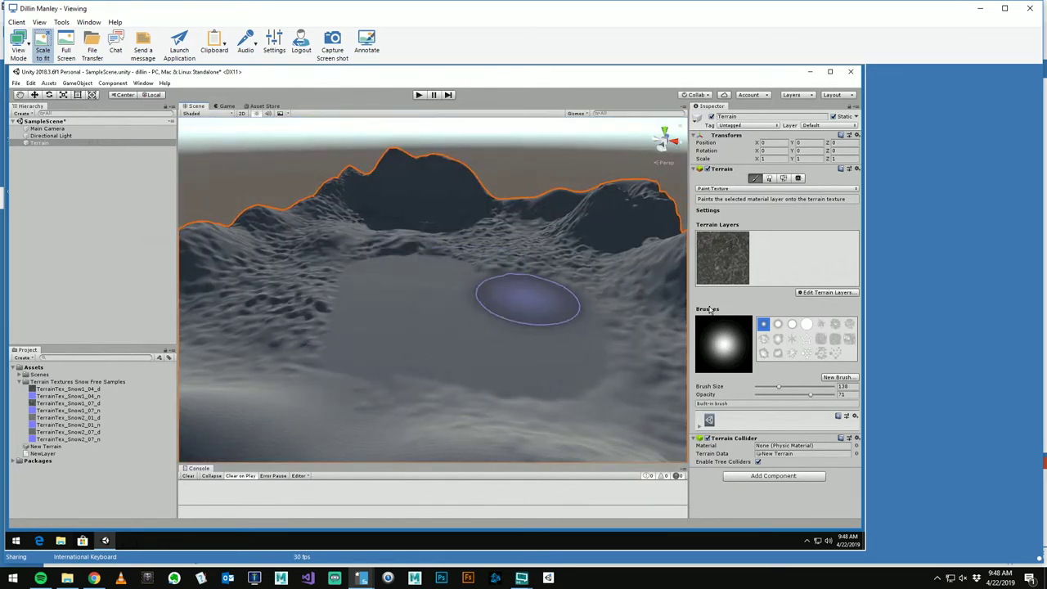
pyautogui.click(822, 293)
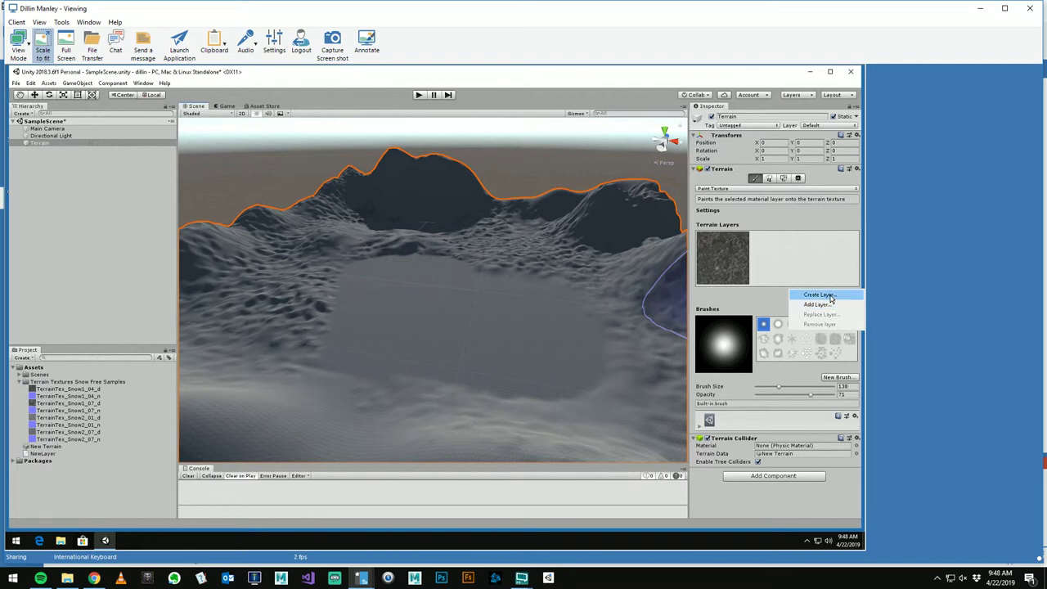
pyautogui.click(817, 305)
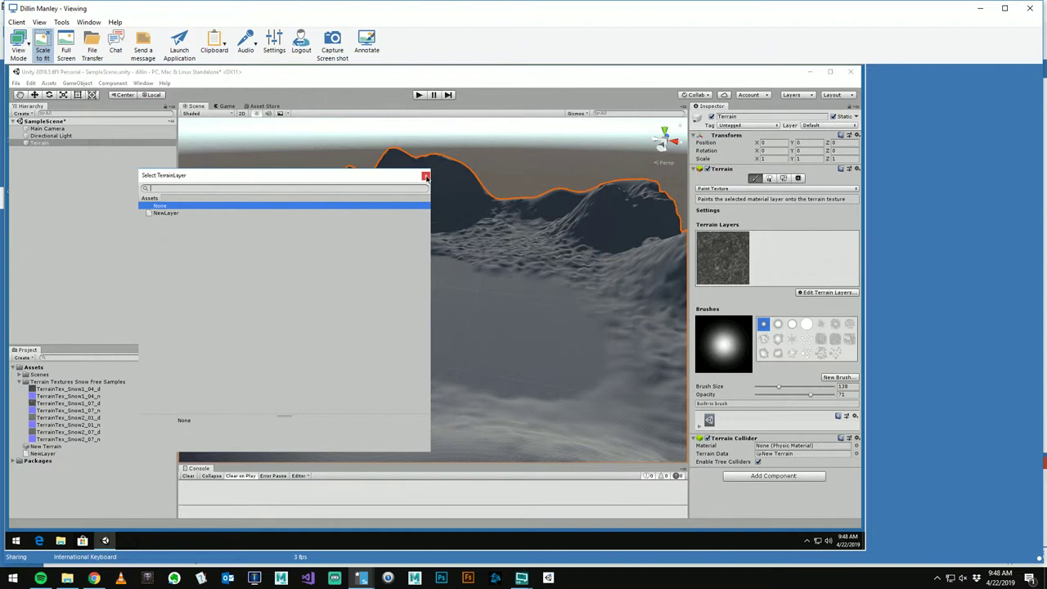
pyautogui.click(425, 177)
# Create a second terrain layer from the TerrainTex_Snow2_01_d texture.
pyautogui.click(808, 293)
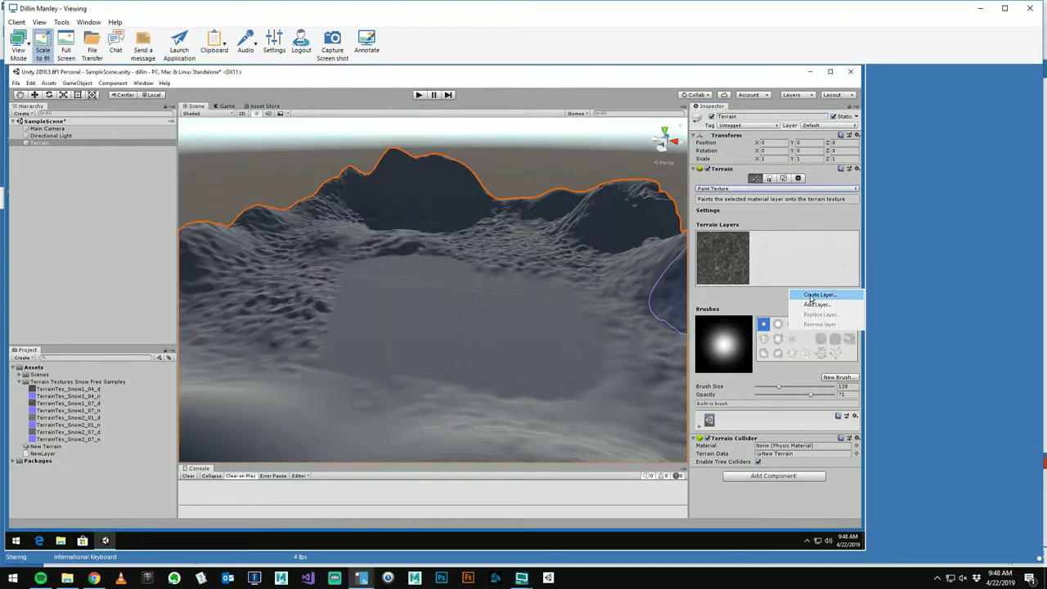
pyautogui.click(814, 295)
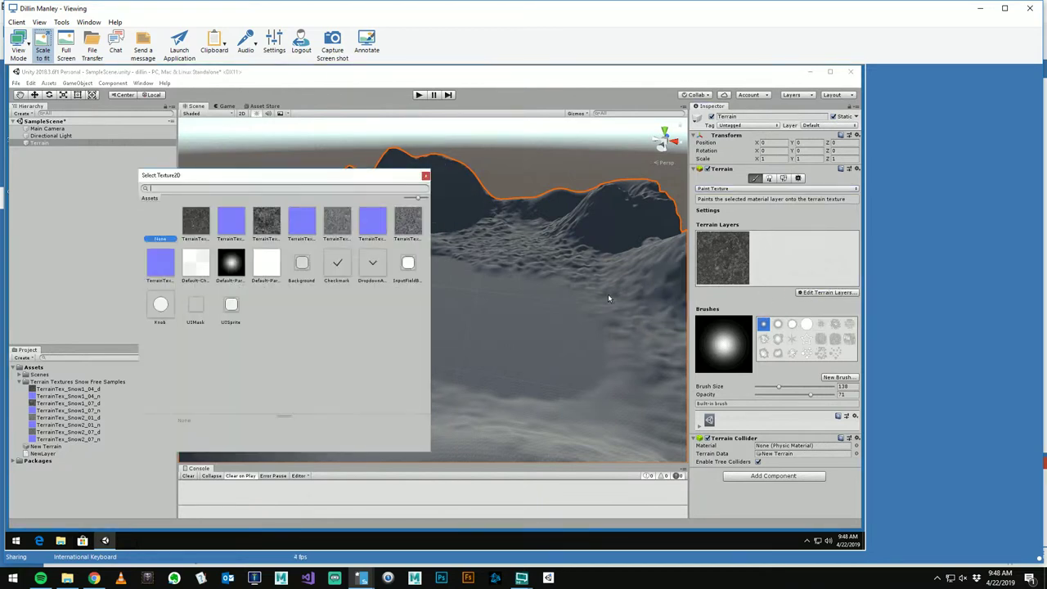
pyautogui.click(337, 222)
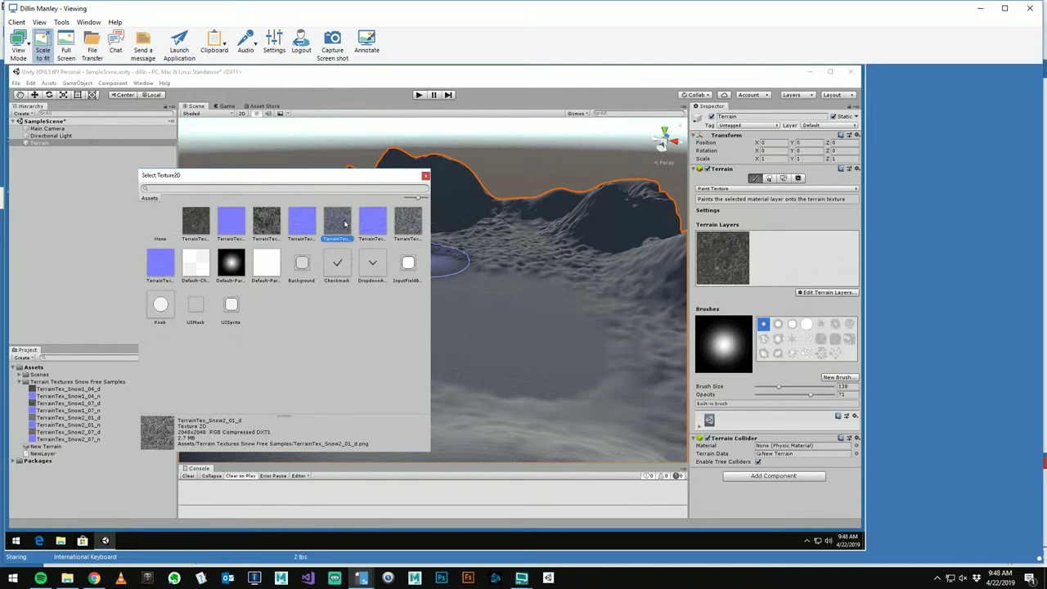
pyautogui.doubleClick(345, 223)
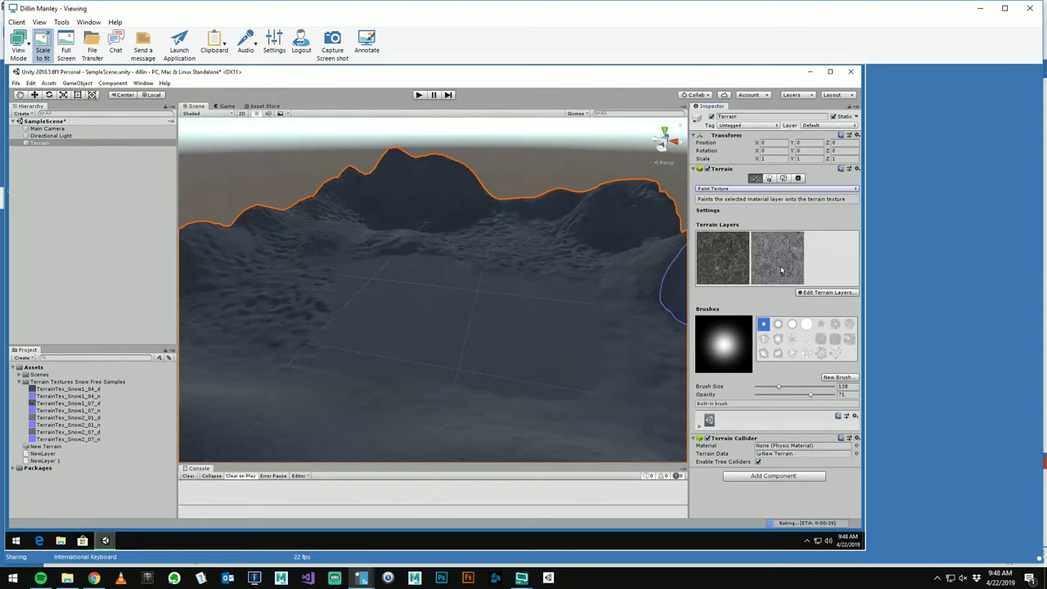
# Paint the second, lighter layer over the flat central area and its surroundings with a blotchy brush at size 138 and opacity 71.
pyautogui.click(765, 259)
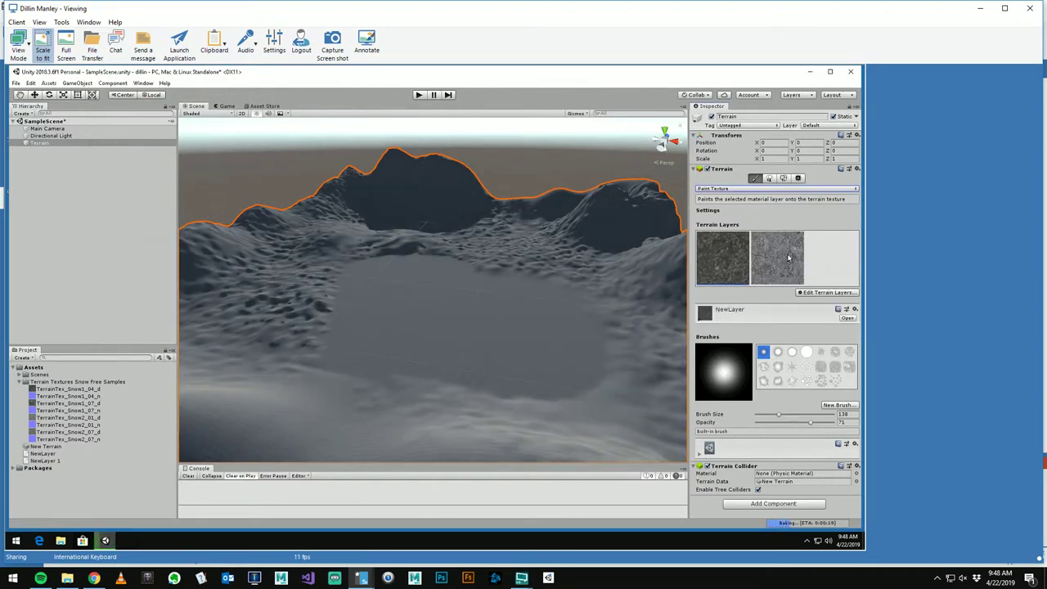
pyautogui.click(783, 257)
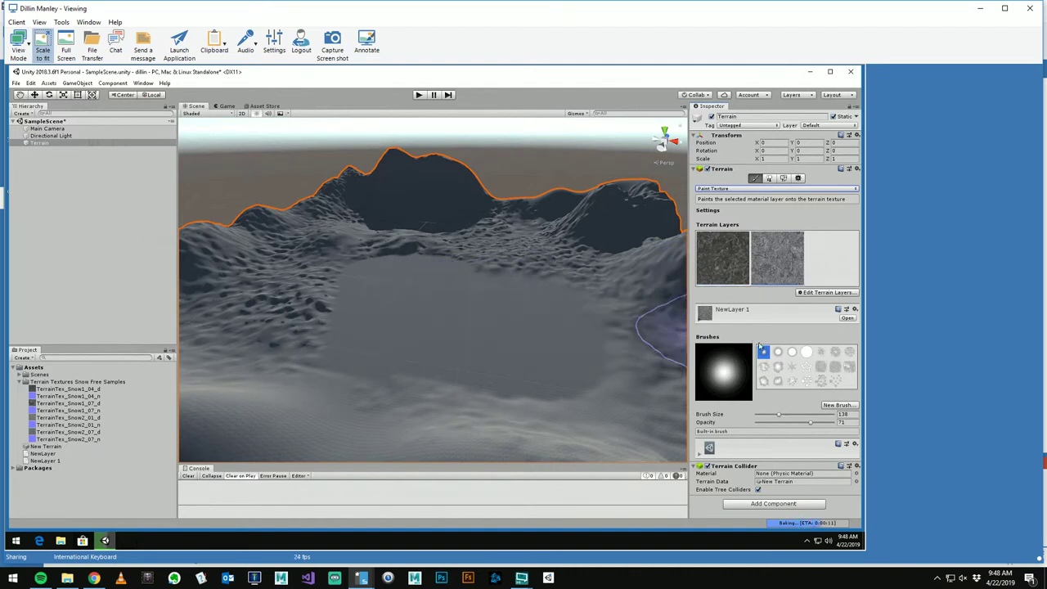
pyautogui.click(822, 382)
pyautogui.moveTo(506, 312)
pyautogui.mouseDown()
pyautogui.moveTo(392, 328)
pyautogui.moveTo(459, 321)
pyautogui.mouseUp()
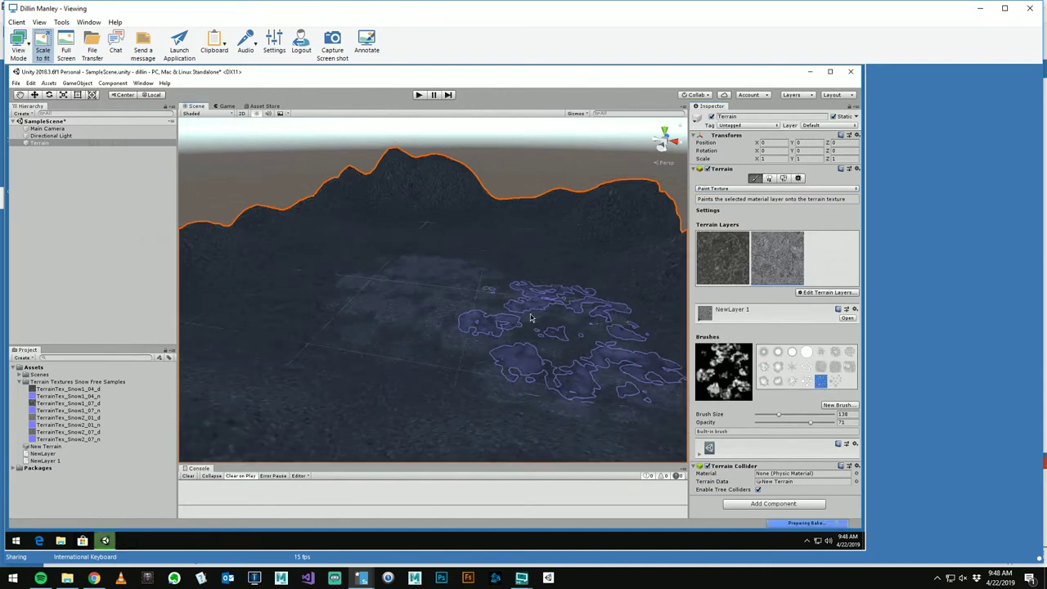
pyautogui.moveTo(530, 333)
pyautogui.mouseDown()
pyautogui.moveTo(386, 311)
pyautogui.moveTo(444, 264)
pyautogui.moveTo(530, 307)
pyautogui.mouseUp()
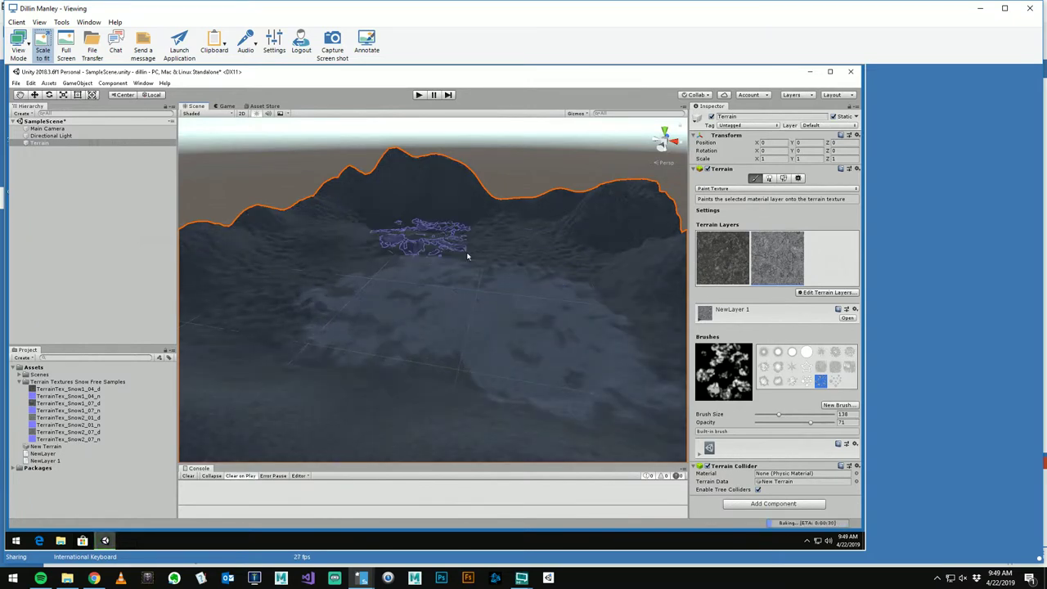
pyautogui.moveTo(547, 246)
pyautogui.mouseDown()
pyautogui.moveTo(474, 256)
pyautogui.moveTo(492, 214)
pyautogui.moveTo(518, 229)
pyautogui.mouseUp()
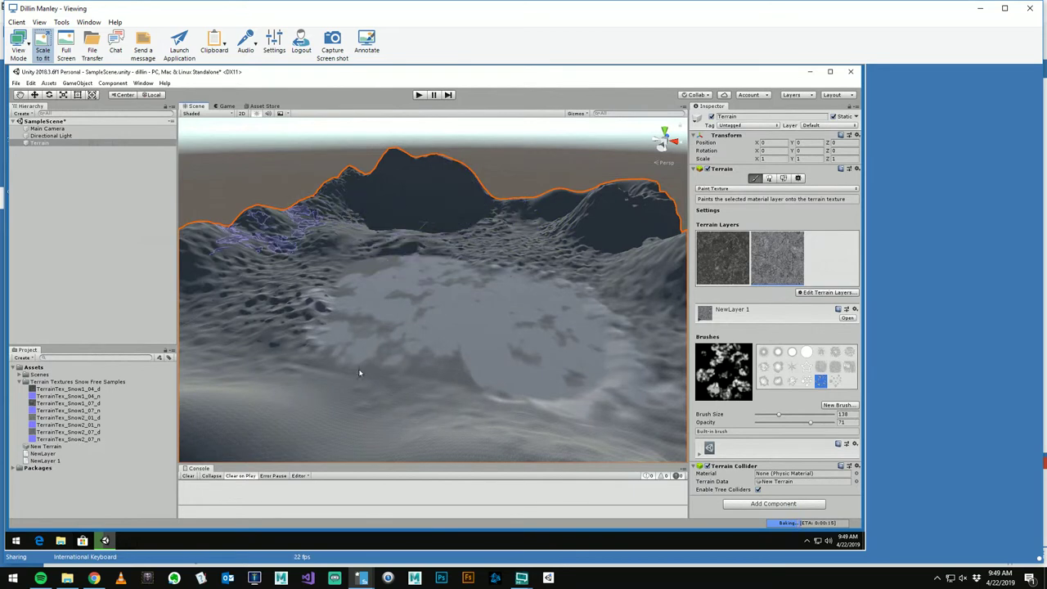
pyautogui.moveTo(441, 279)
pyautogui.mouseDown()
pyautogui.moveTo(352, 296)
pyautogui.moveTo(386, 276)
pyautogui.moveTo(381, 262)
pyautogui.moveTo(596, 308)
pyautogui.moveTo(563, 340)
pyautogui.moveTo(433, 349)
pyautogui.moveTo(470, 332)
pyautogui.mouseUp()
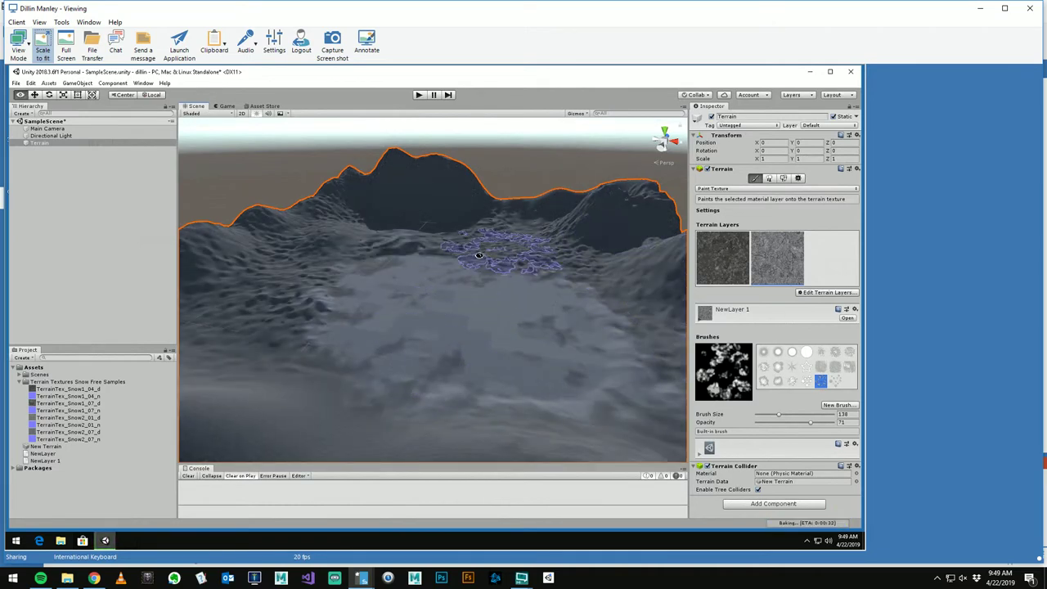
# Examine the painted patches on the flat area from closer angles and expand the selected brush's details.
pyautogui.keyDown('alt'); pyautogui.moveTo(476, 257); pyautogui.dragTo(429, 242); pyautogui.keyUp('alt')
pyautogui.moveTo(429, 243)
pyautogui.mouseDown(button='right')
pyautogui.moveTo(533, 226)
pyautogui.moveTo(533, 253)
pyautogui.moveTo(415, 244)
pyautogui.mouseUp(button='right')
pyautogui.keyDown('alt'); pyautogui.moveTo(415, 244); pyautogui.dragTo(452, 252); pyautogui.keyUp('alt')
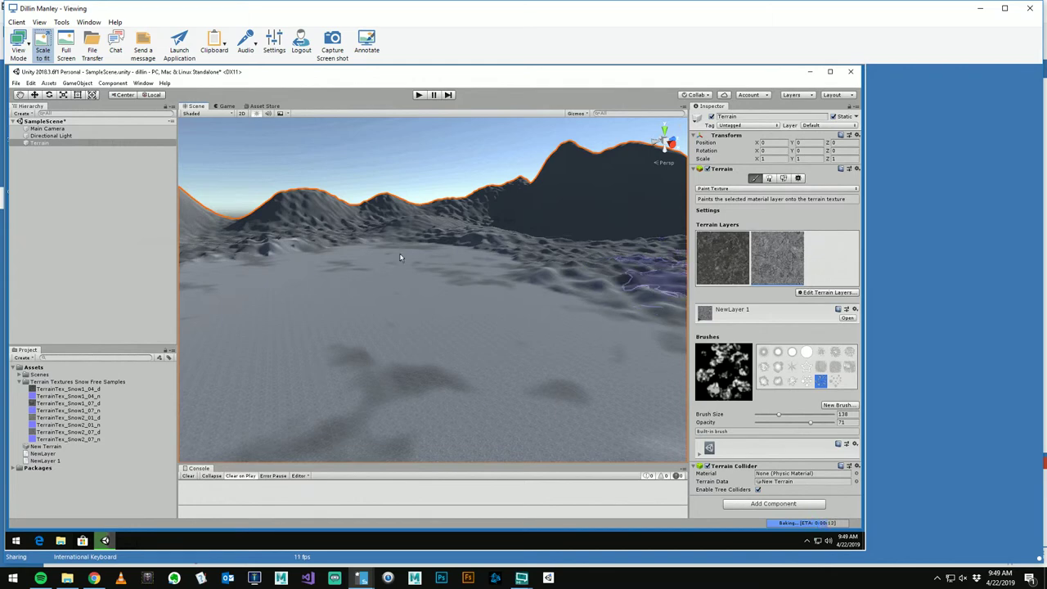
pyautogui.moveTo(493, 241)
pyautogui.mouseDown(button='right')
pyautogui.moveTo(501, 235)
pyautogui.moveTo(486, 236)
pyautogui.moveTo(491, 243)
pyautogui.moveTo(479, 233)
pyautogui.mouseUp(button='right')
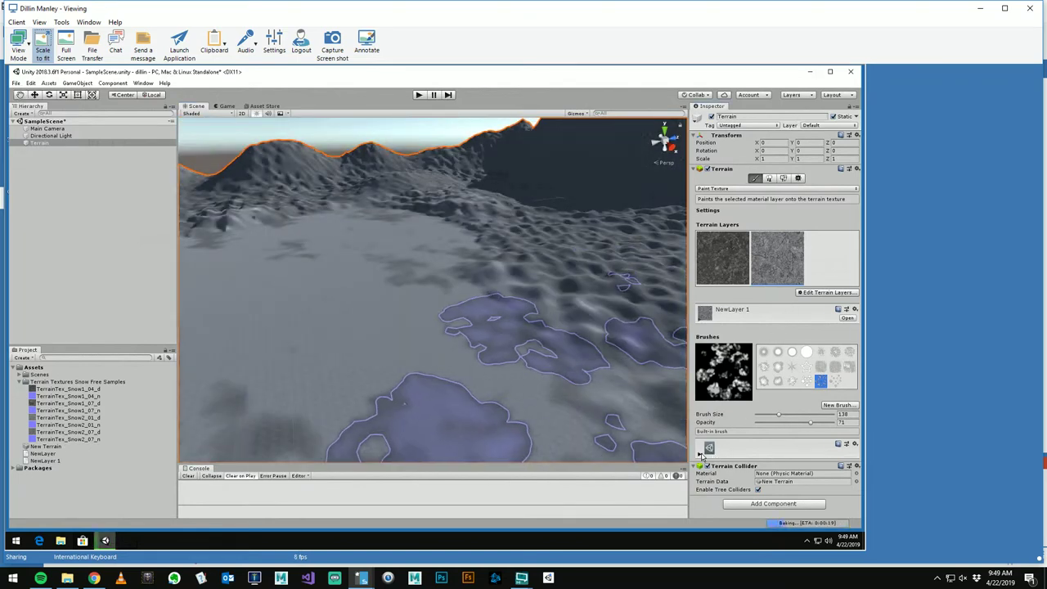
pyautogui.click(701, 454)
pyautogui.scroll(-1, 739, 391)
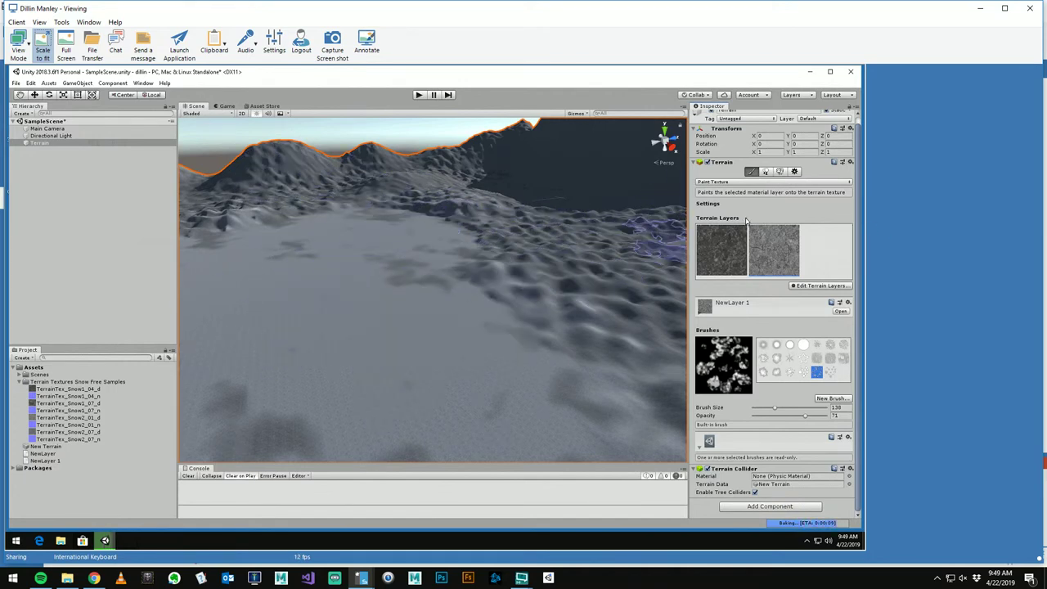
# Stamp rock spires onto the terrain with Stamp Terrain, using the star-shaped brush with stamp heights of 294 and 62.
pyautogui.click(728, 182)
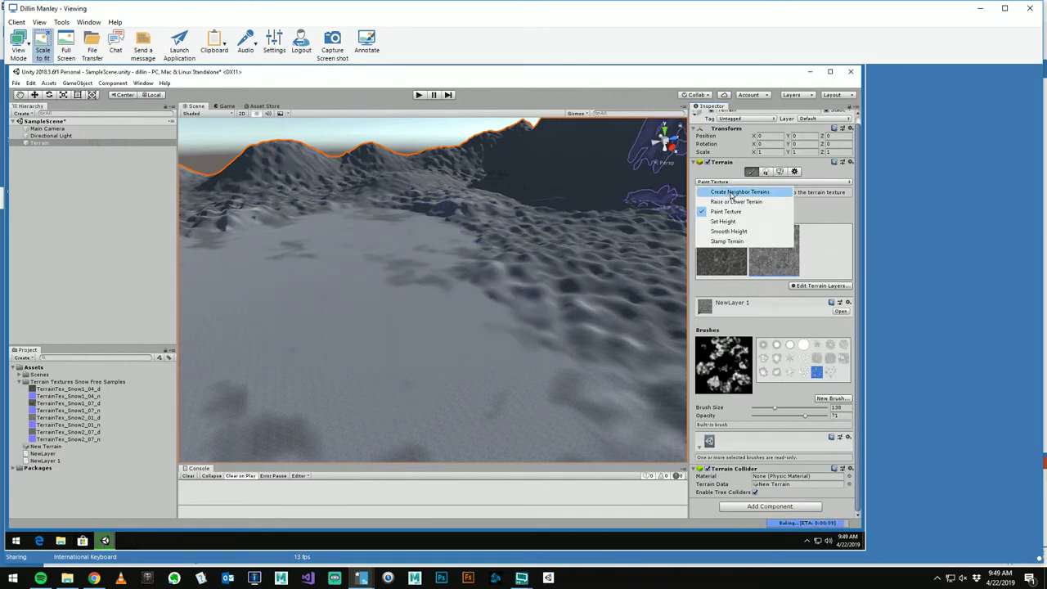
pyautogui.click(728, 241)
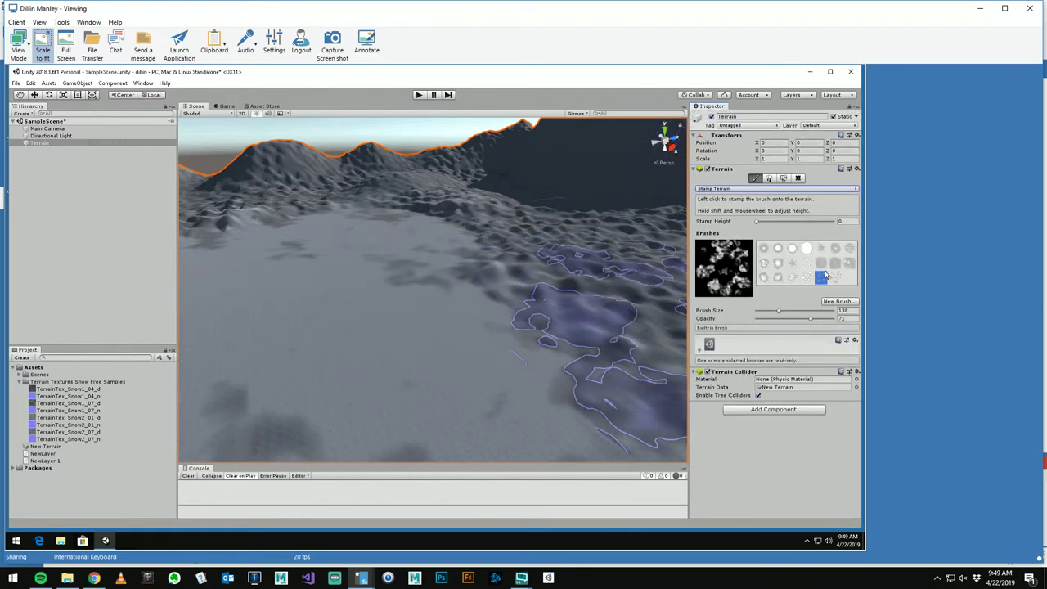
pyautogui.click(792, 264)
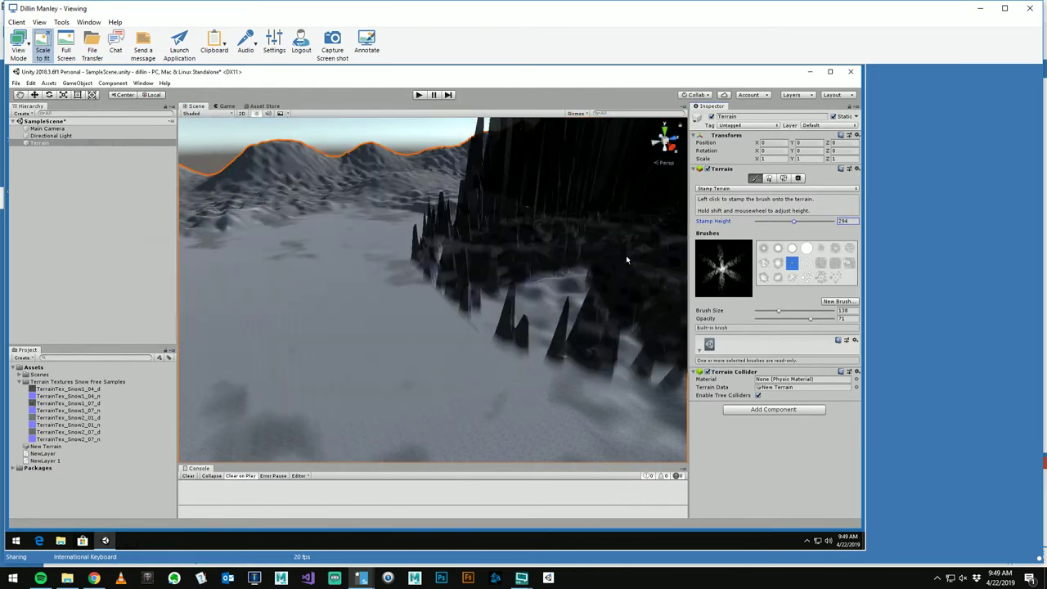
pyautogui.click(394, 282)
pyautogui.click(395, 282)
pyautogui.click(395, 282)
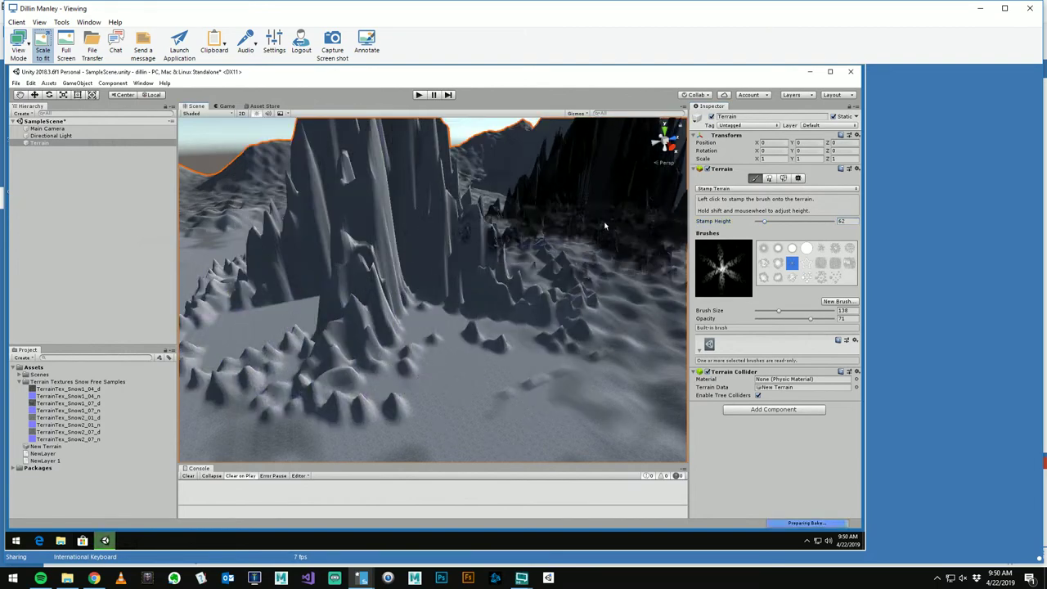
pyautogui.keyDown('alt'); pyautogui.moveTo(603, 222); pyautogui.dragTo(480, 233, button='right'); pyautogui.keyUp('alt')
pyautogui.keyDown('alt'); pyautogui.moveTo(479, 233); pyautogui.dragTo(593, 226); pyautogui.keyUp('alt')
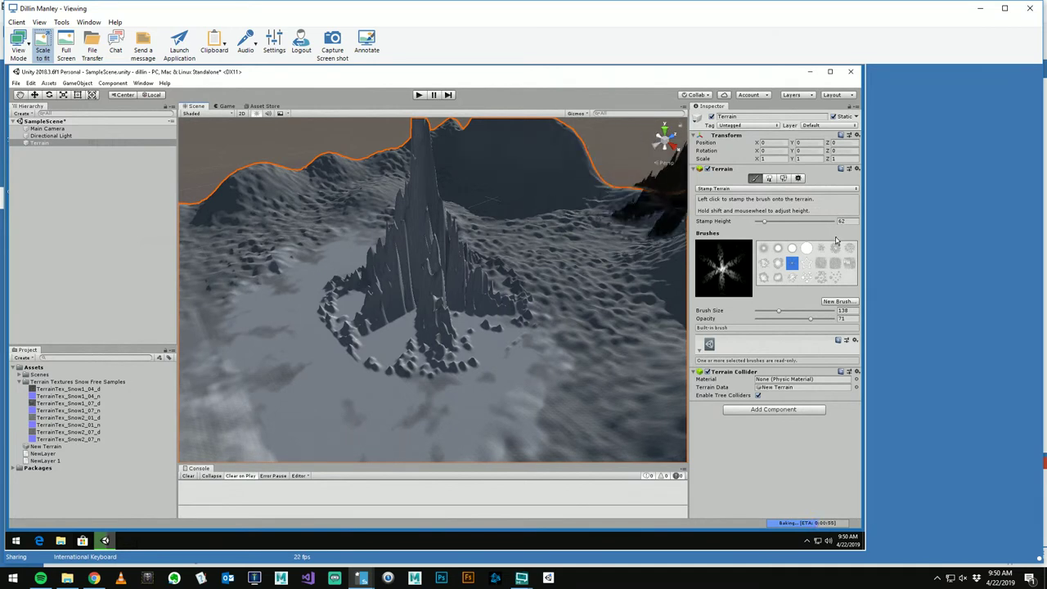
# Look over the available terrain painting tools, the Paint Trees tool and the Terrain Settings.
pyautogui.click(746, 189)
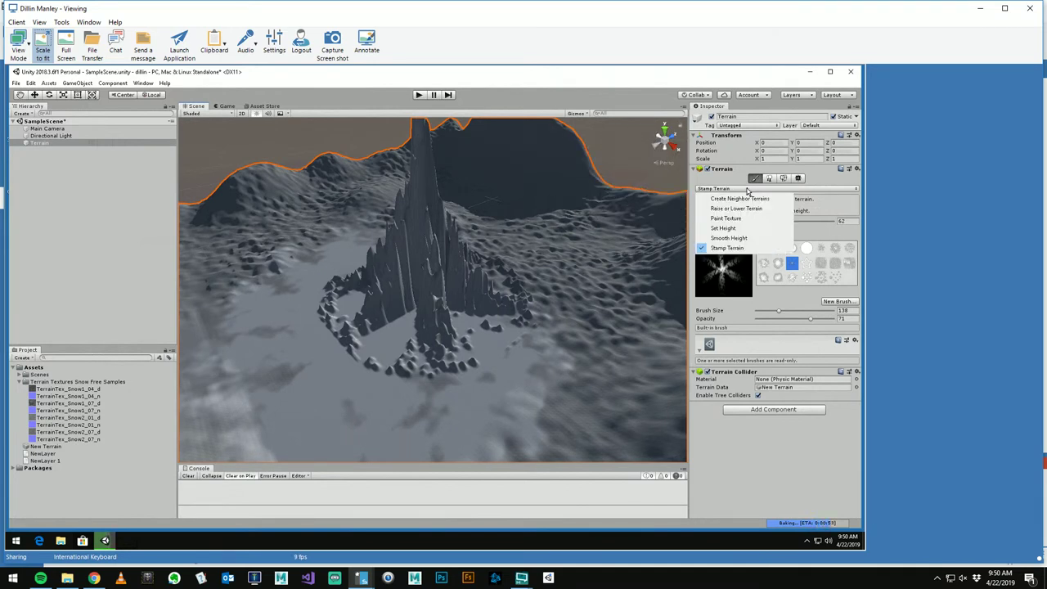
pyautogui.click(769, 183)
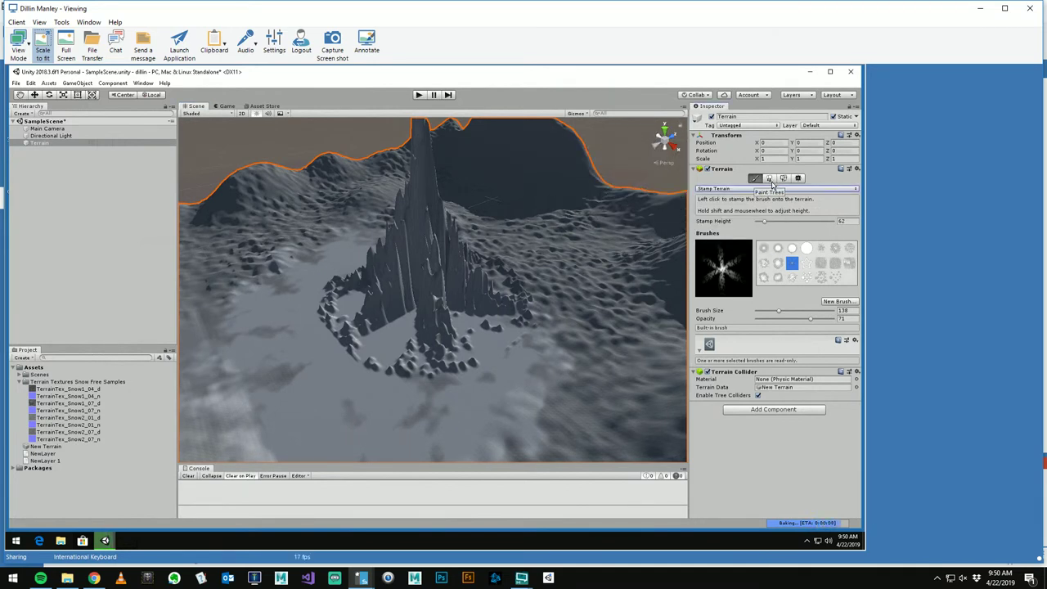
pyautogui.click(770, 179)
pyautogui.click(783, 178)
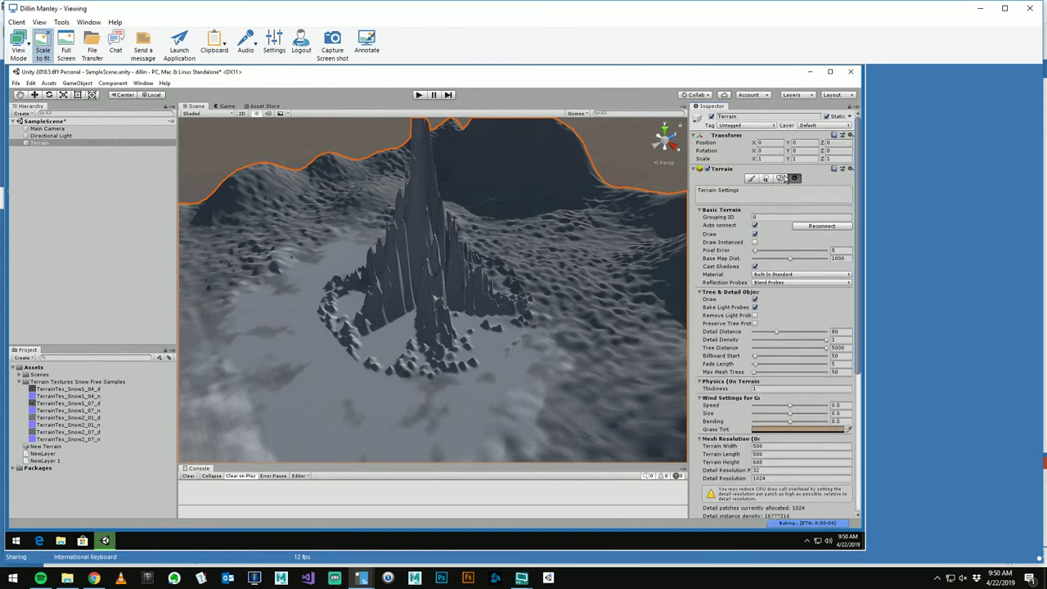
# Inspect the Add Tree dialog of the Paint Trees tool and close it without assigning a tree prefab.
pyautogui.click(769, 179)
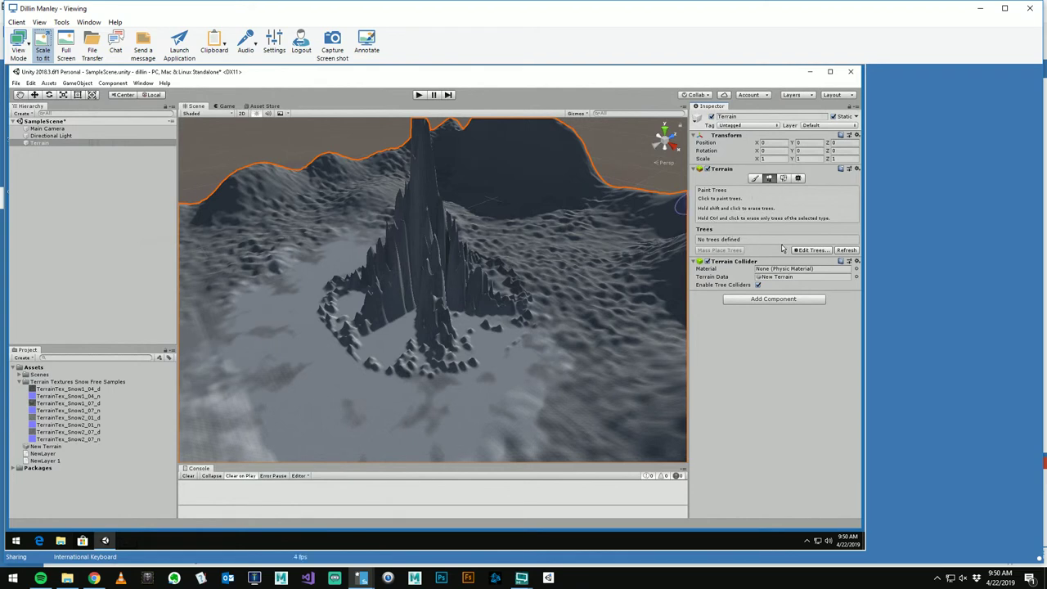
pyautogui.click(811, 250)
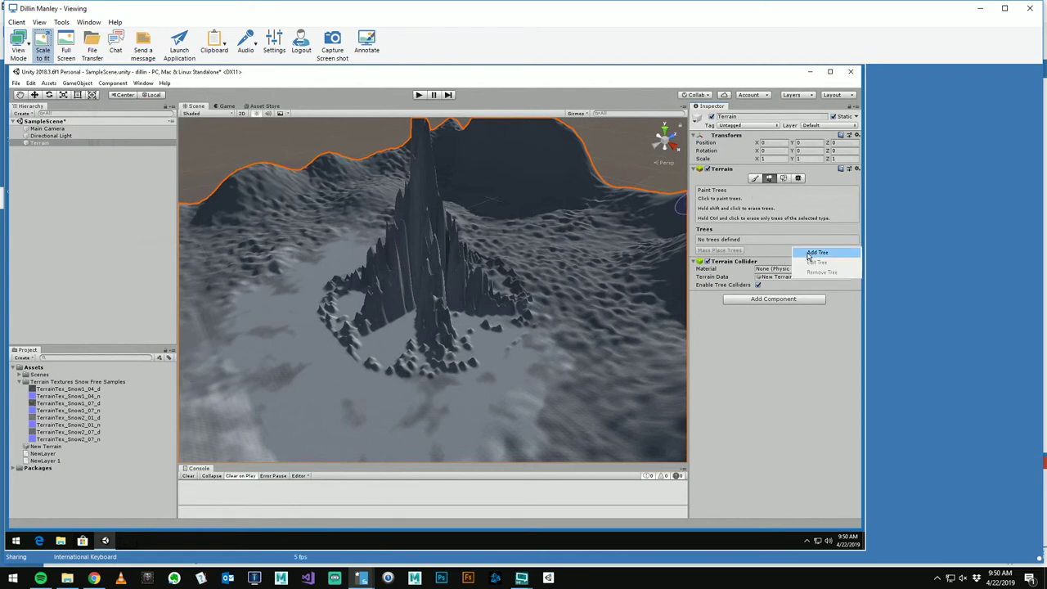
pyautogui.click(814, 253)
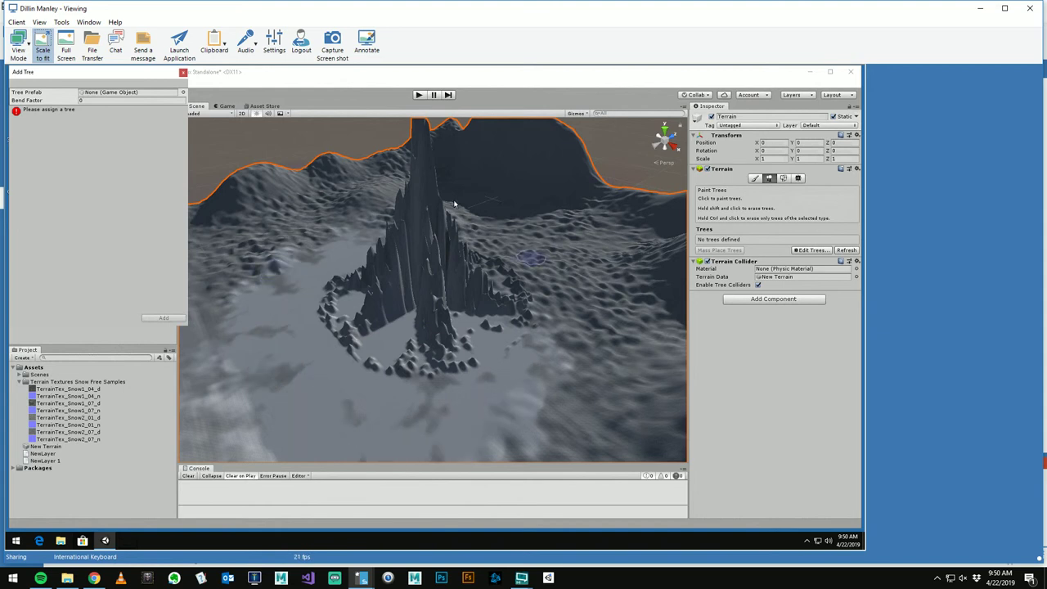
pyautogui.click(183, 72)
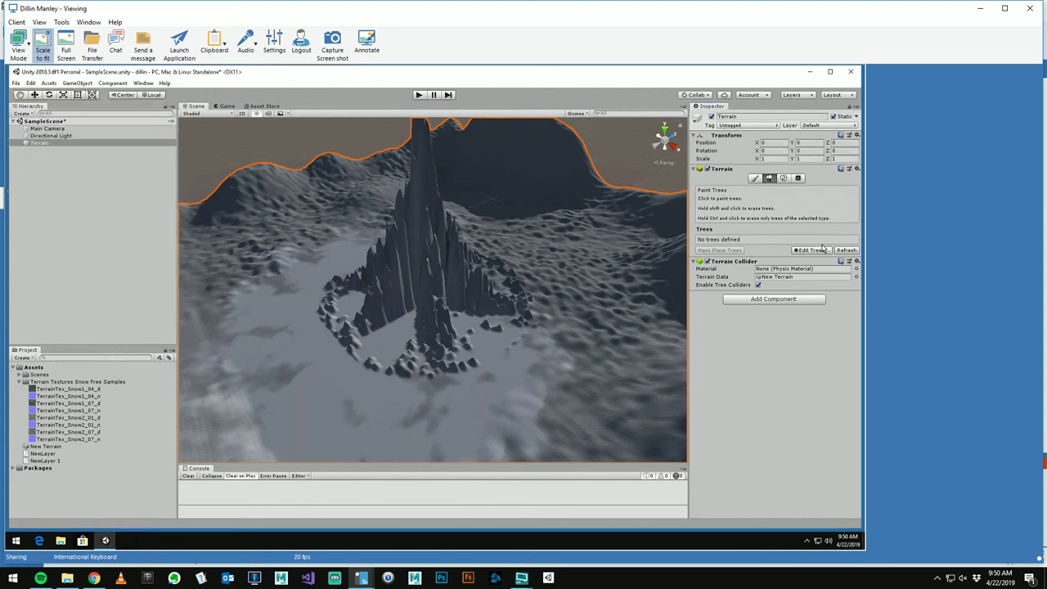
# Review the Paint Details tool and the Terrain Settings, return to Stamp Terrain and view the rock spires from low and high angles.
pyautogui.click(783, 178)
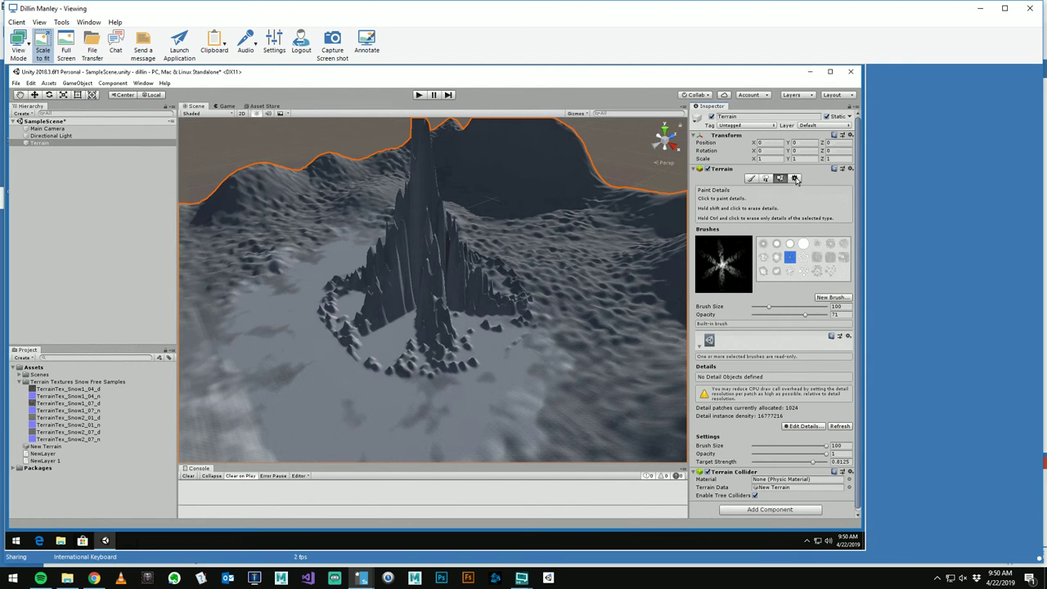
pyautogui.click(794, 179)
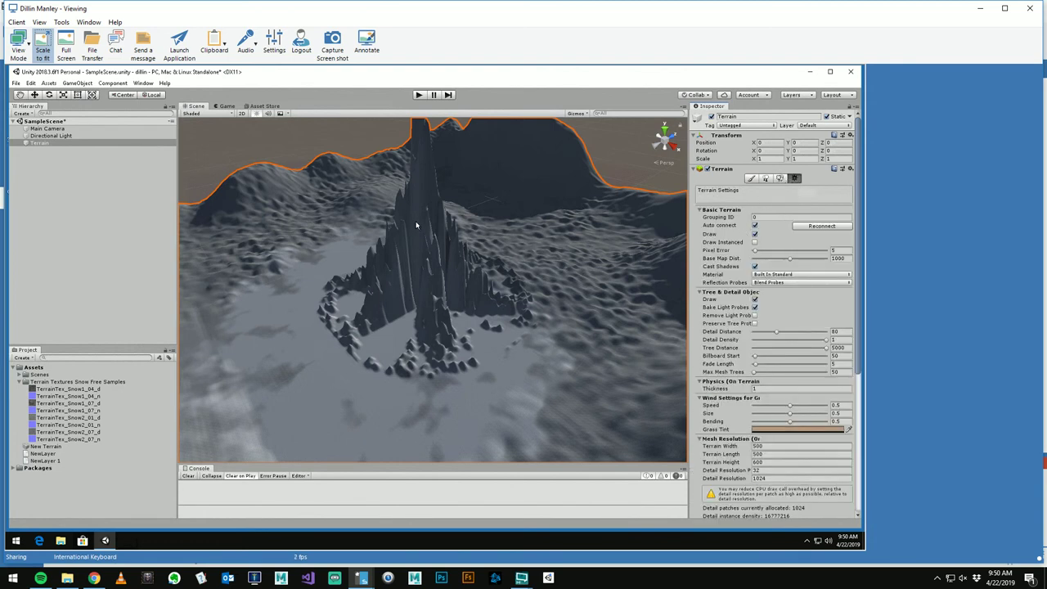
pyautogui.moveTo(419, 223); pyautogui.dragTo(449, 193, button='right')
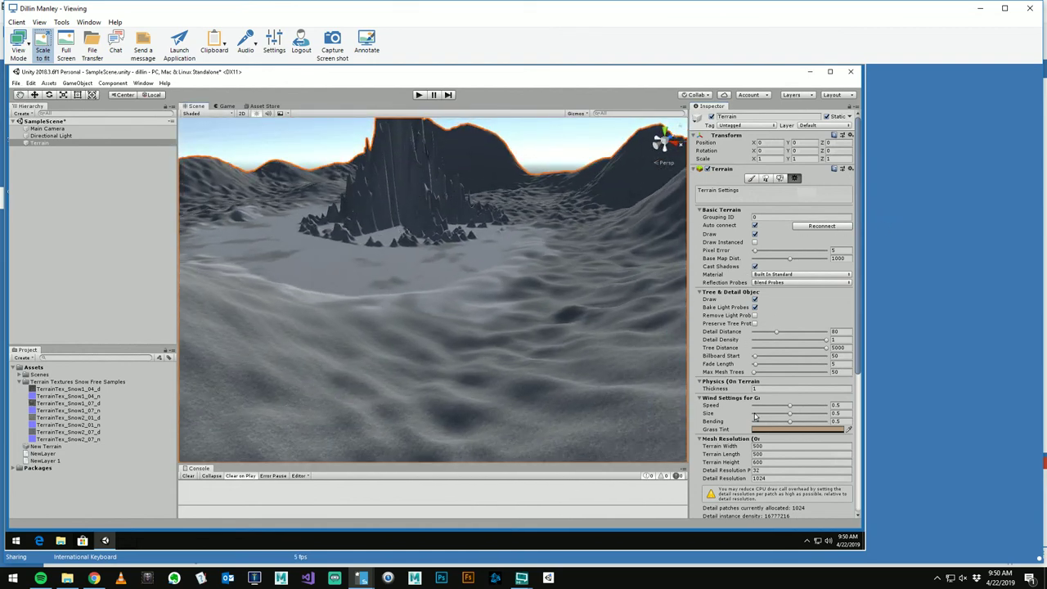
pyautogui.click(768, 179)
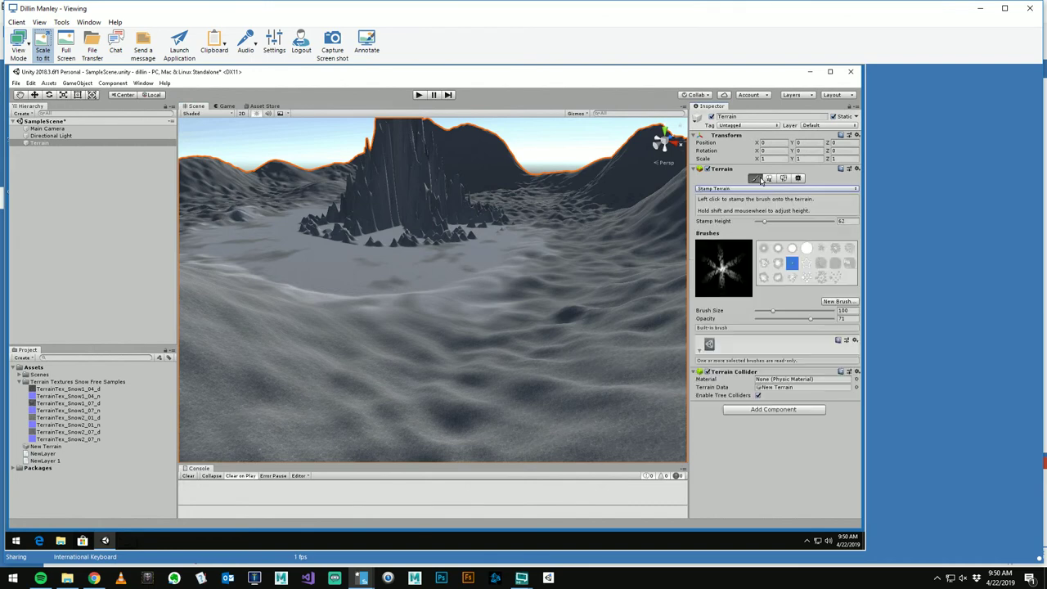
pyautogui.moveTo(437, 232); pyautogui.dragTo(110, 322, button='right')
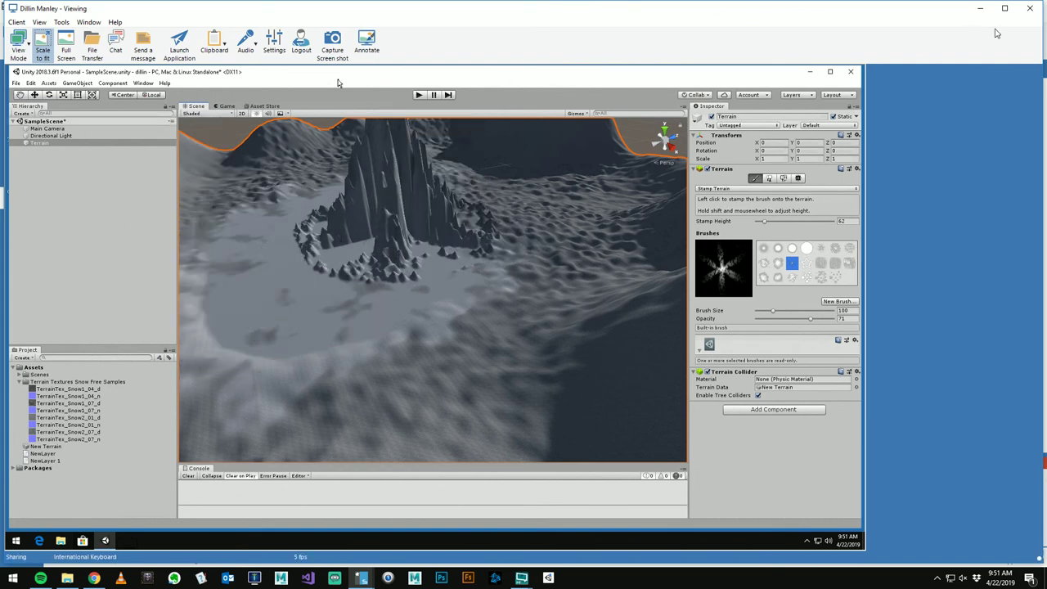
# Close the remote viewing session and minimize the NetSupport School window.
pyautogui.click(1030, 8)
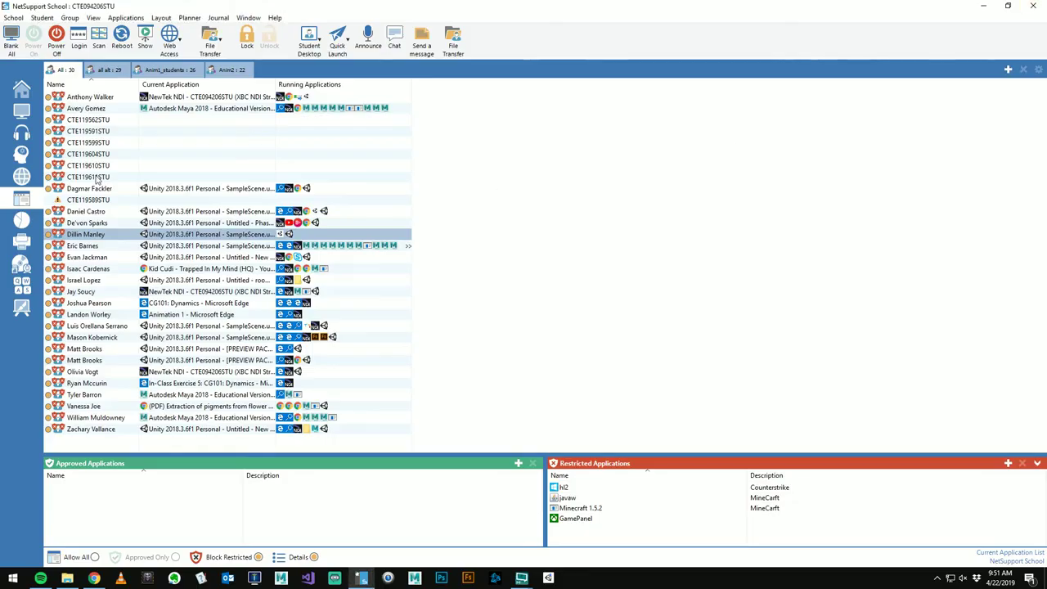
pyautogui.click(984, 6)
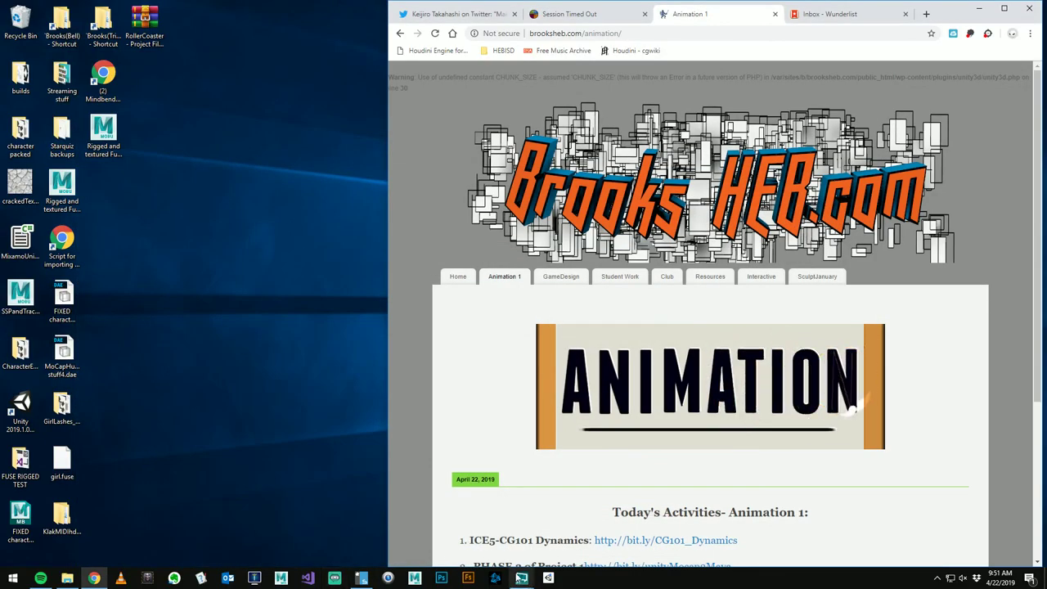
pyautogui.click(521, 578)
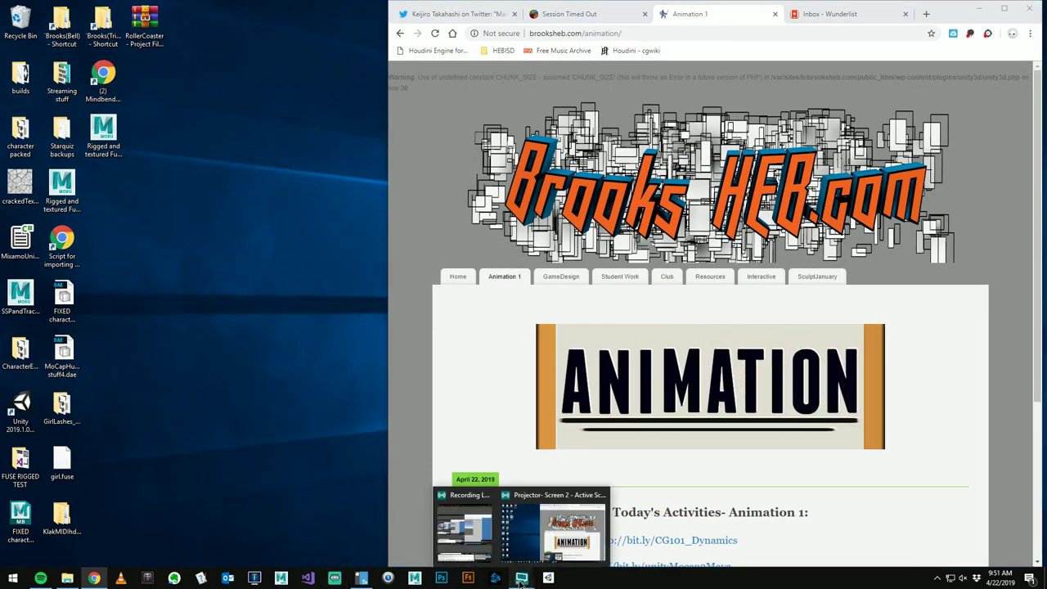
pyautogui.click(472, 518)
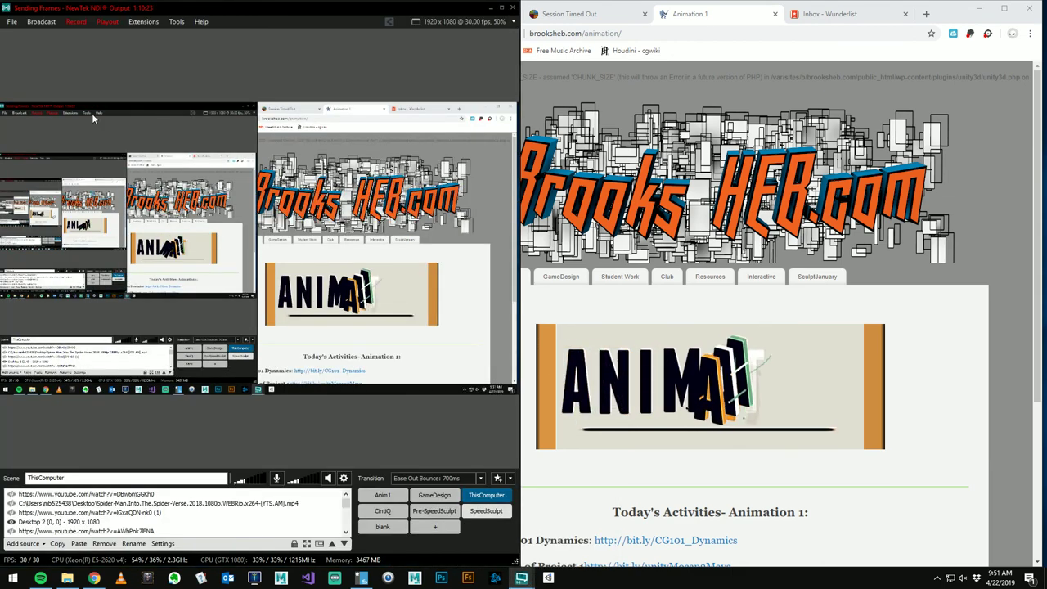
pyautogui.click(75, 21)
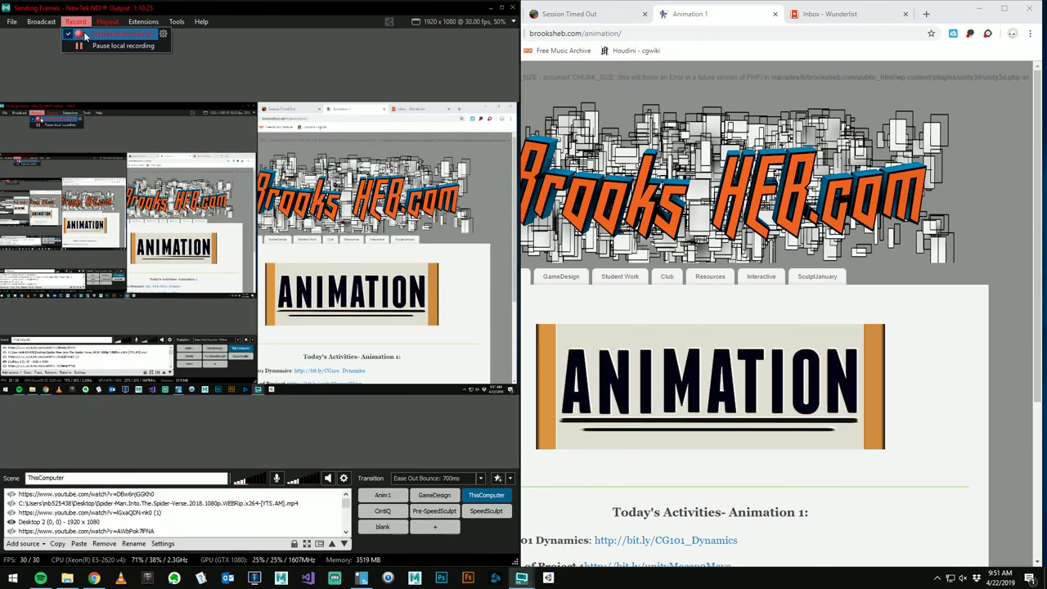